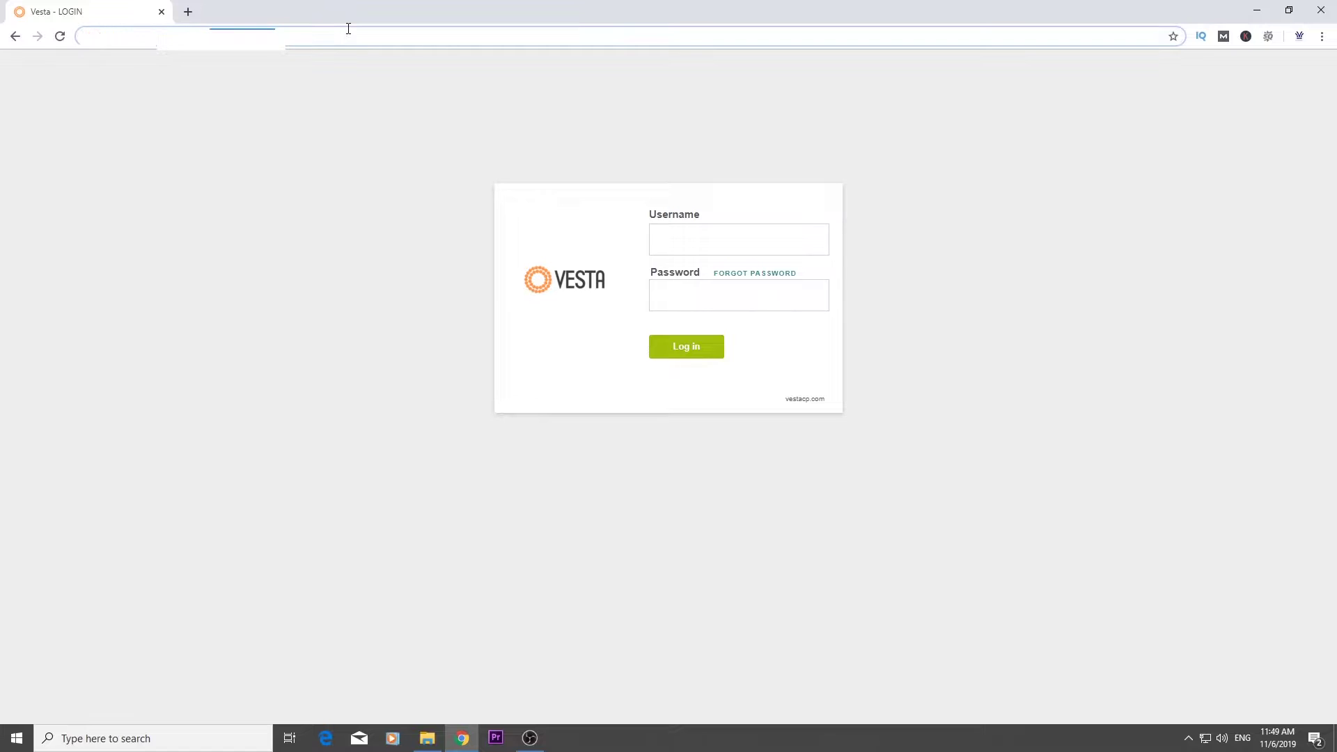
# Log in to Vesta Control Panel as the admin user with the pasted administrator password
pyautogui.click(777, 230)
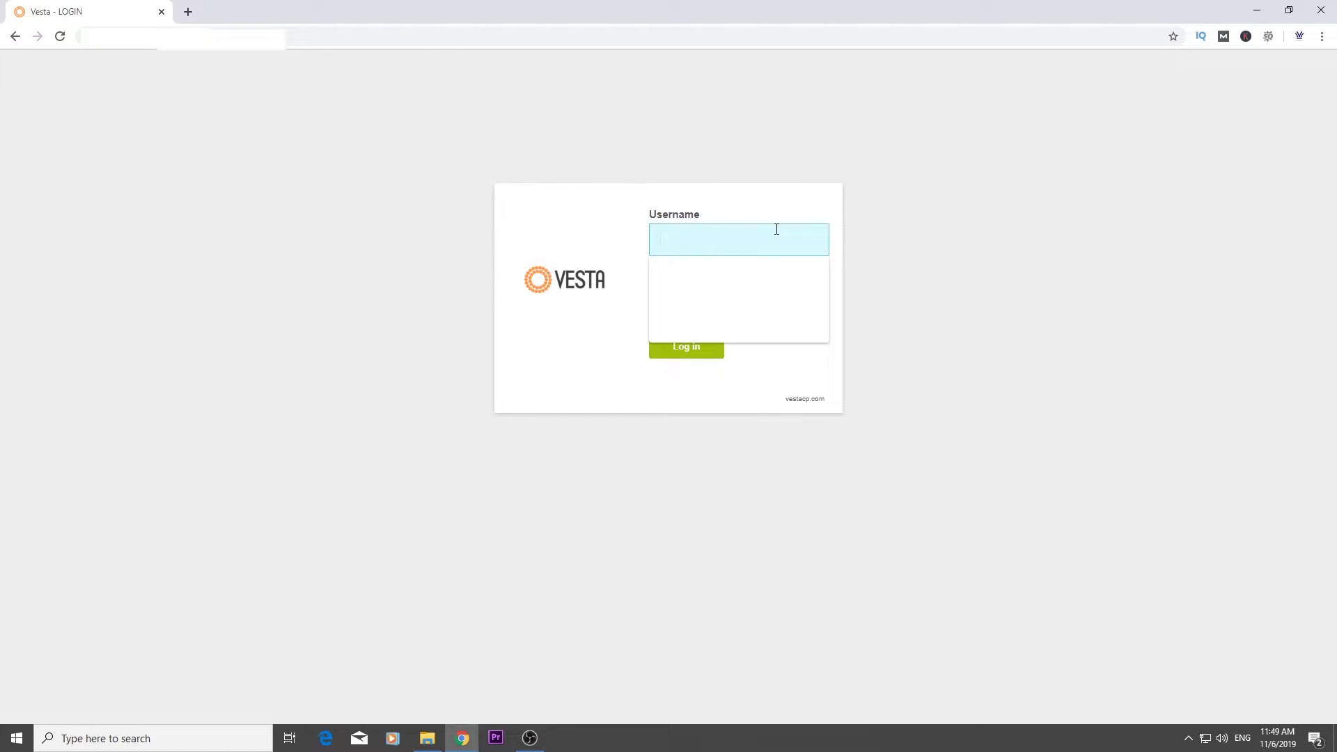
pyautogui.write('admin')
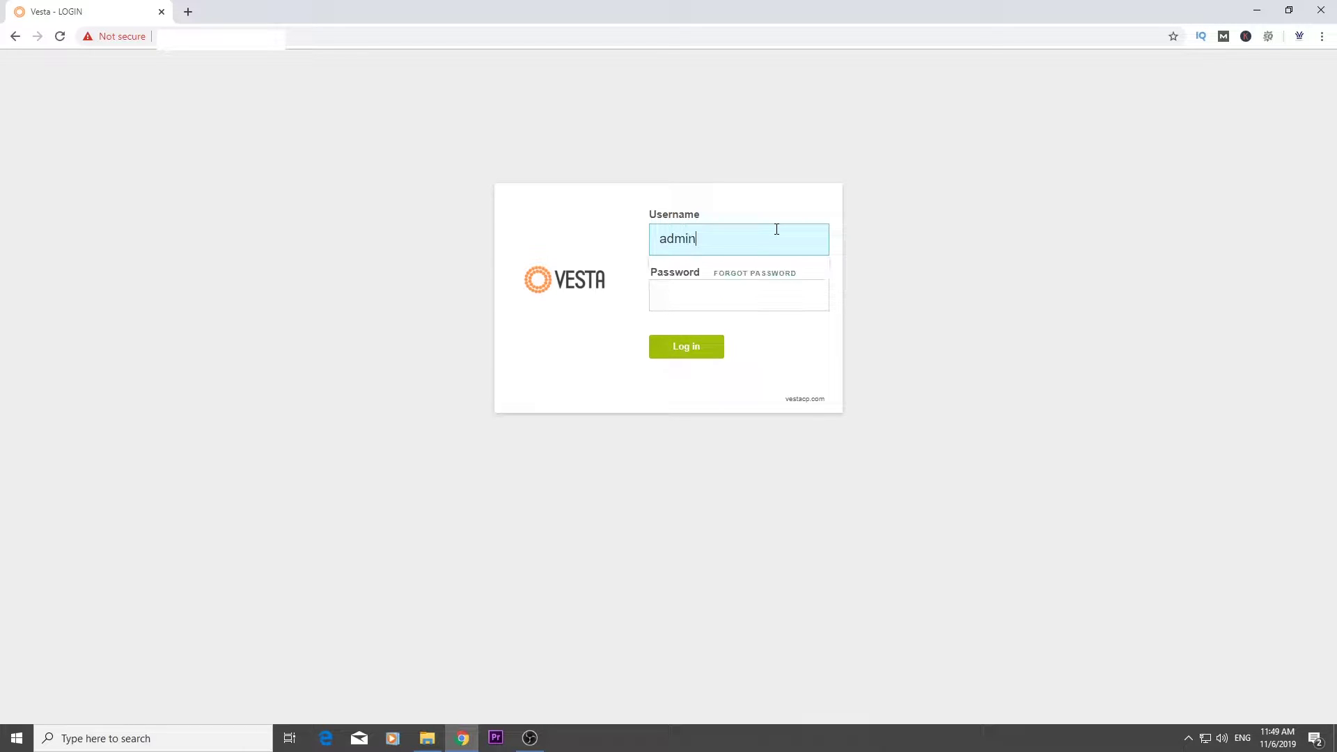
pyautogui.press('Tab')
pyautogui.hotkey('ctrl', 'v')
pyautogui.click(697, 346)
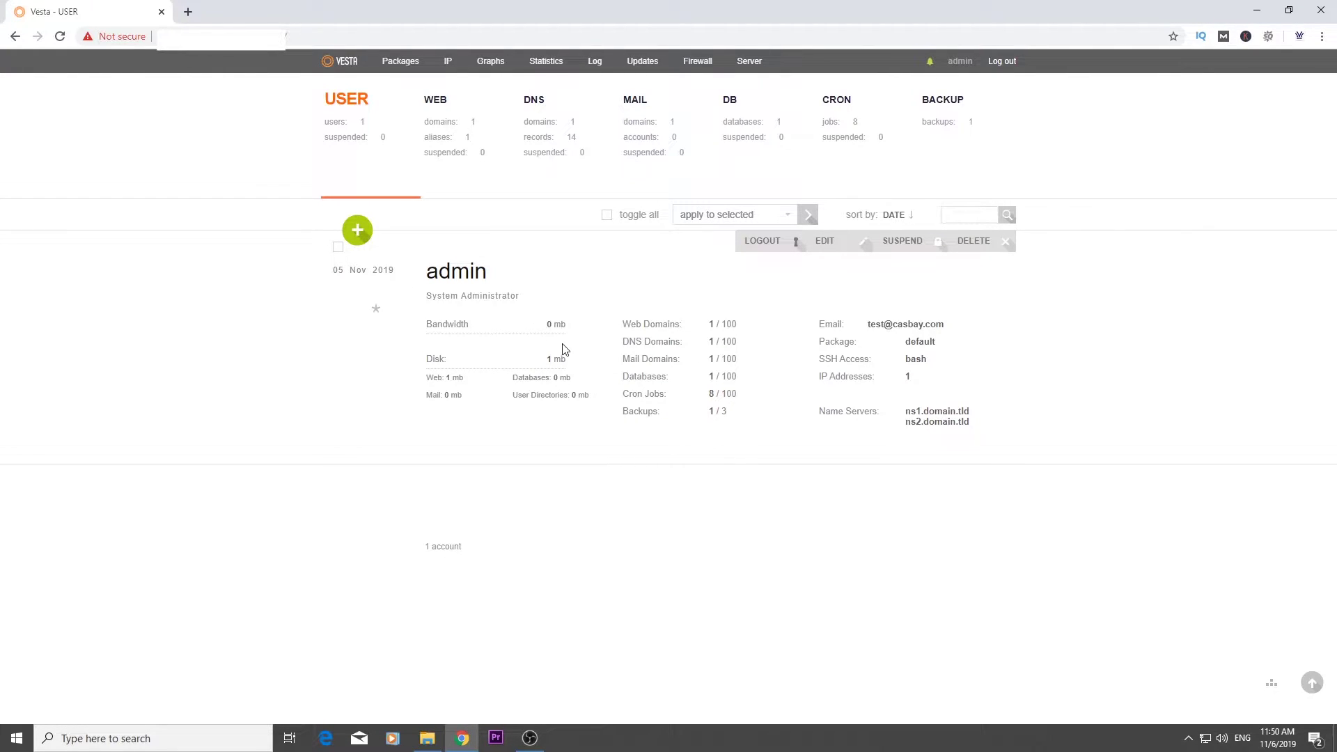
# Review the admin user's Editing User form, then go to the WEB domain list
pyautogui.click(822, 254)
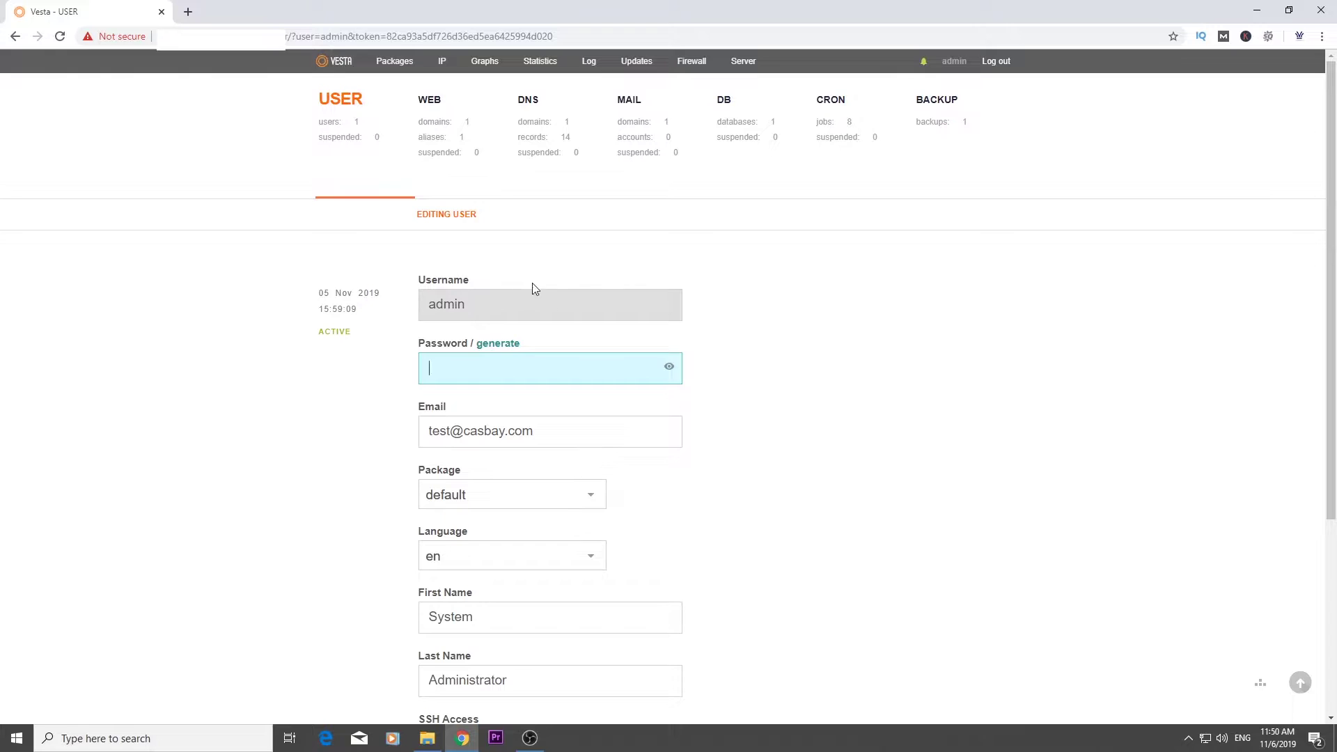
pyautogui.scroll(-3, 715, 422)
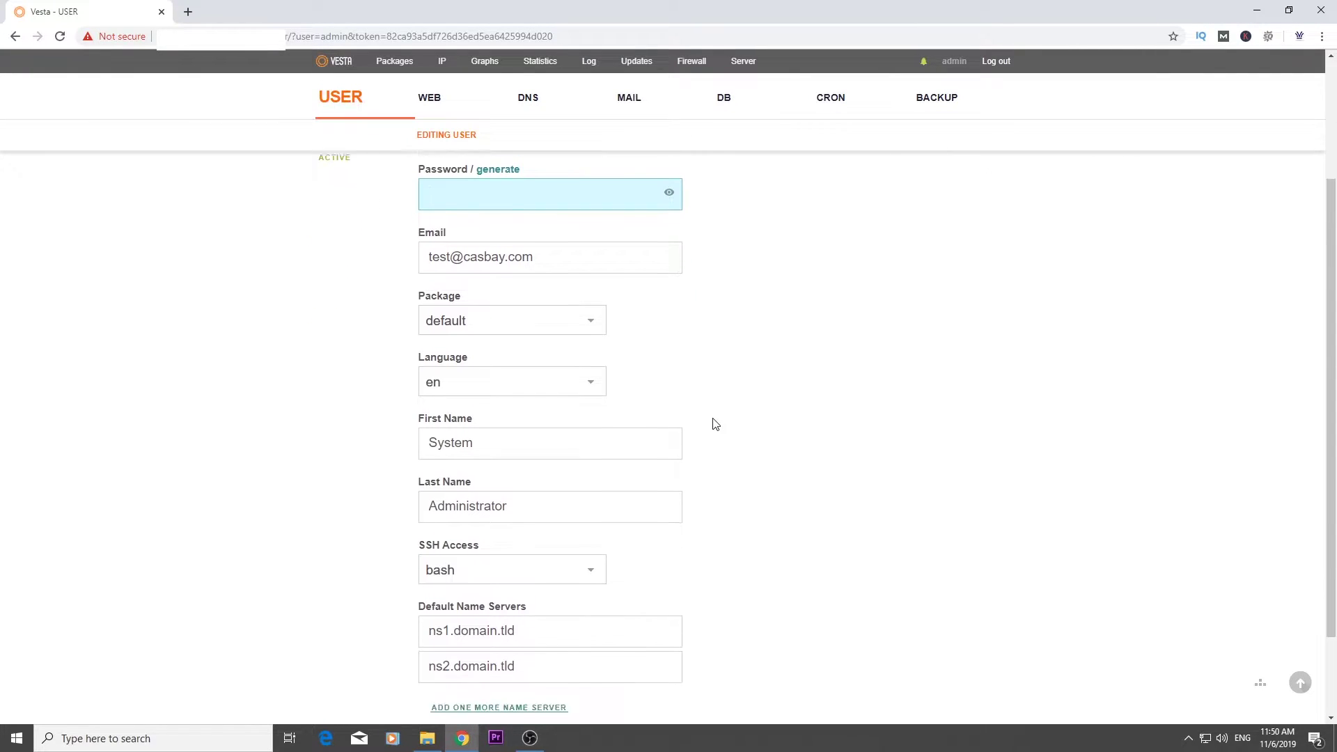
pyautogui.scroll(3, 710, 422)
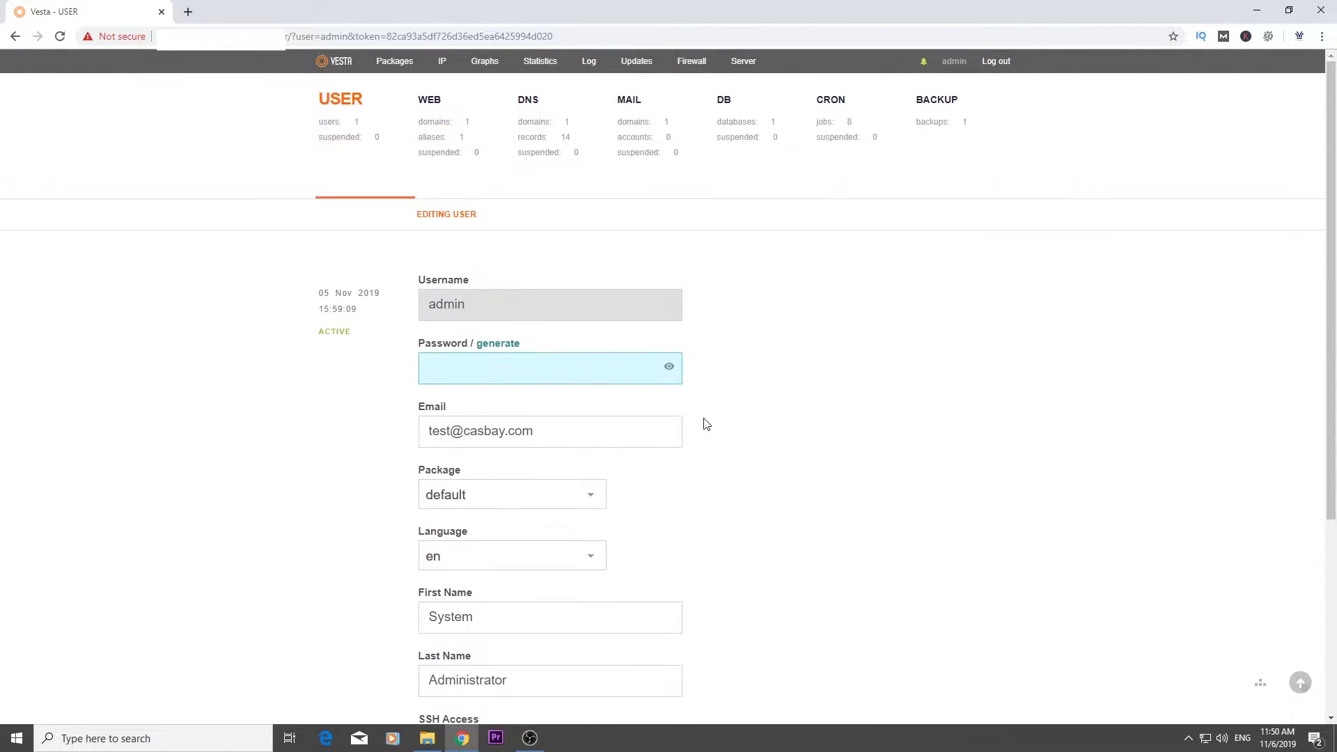
pyautogui.click(438, 125)
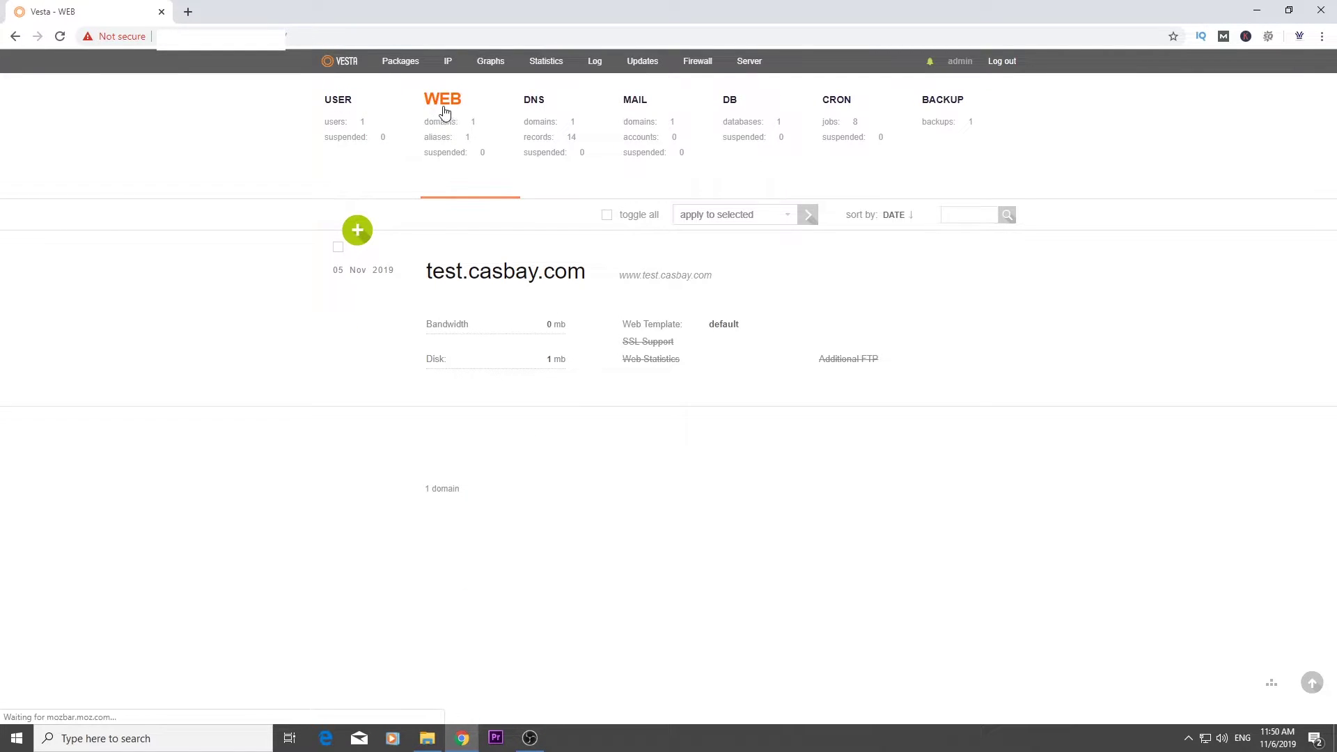
pyautogui.moveTo(430, 282)
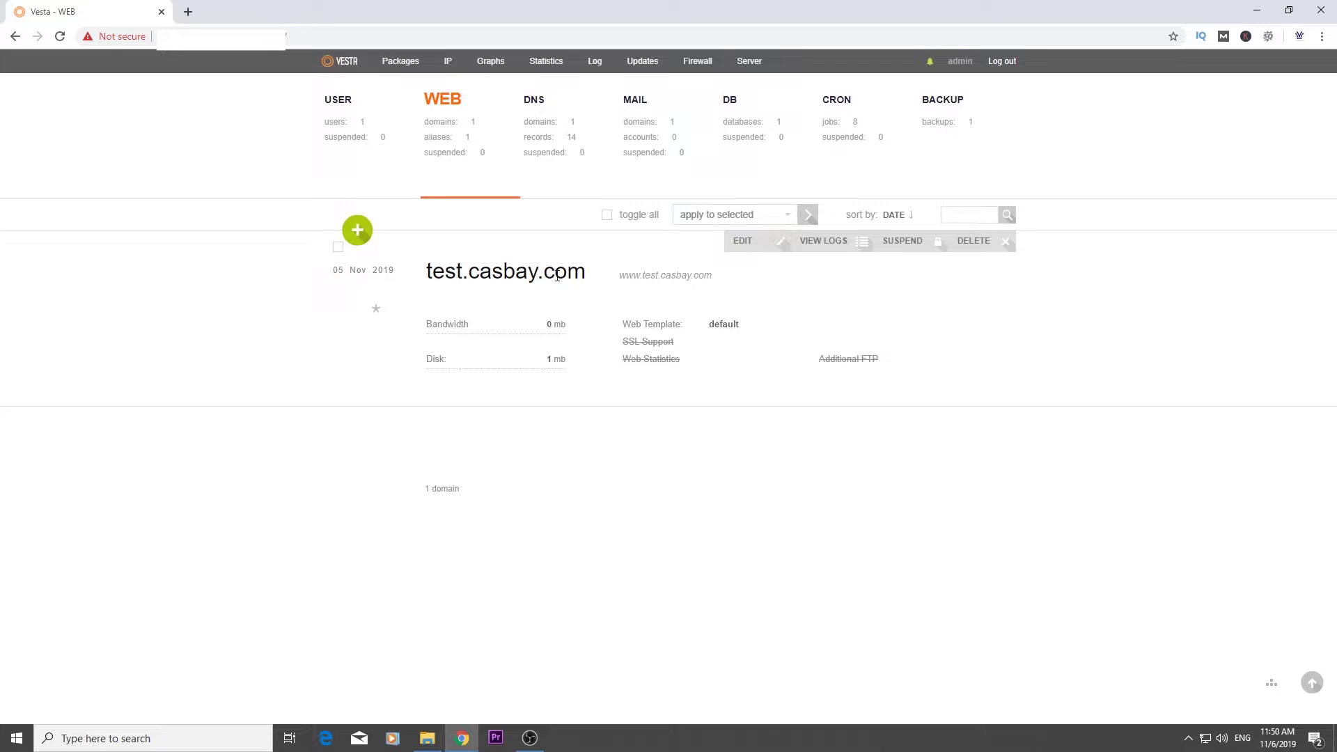
pyautogui.moveTo(429, 275); pyautogui.dragTo(584, 275)
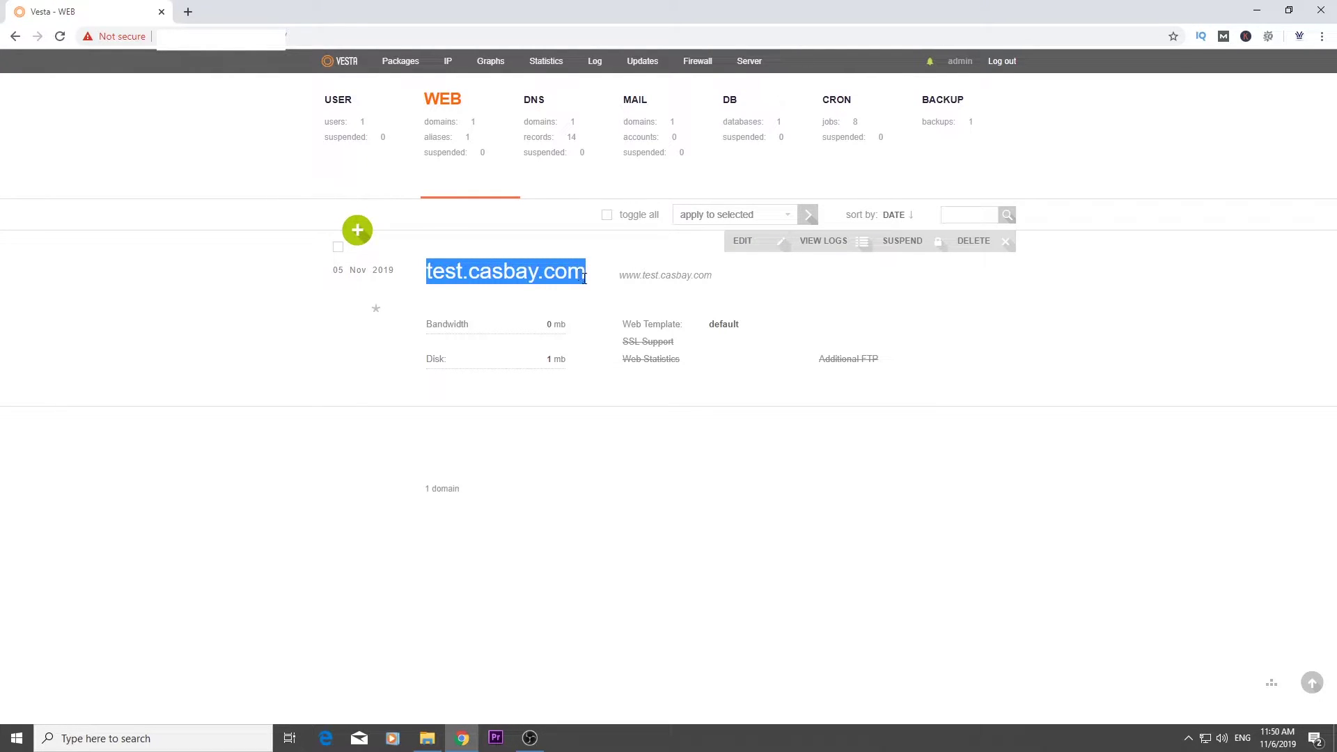
pyautogui.click(758, 245)
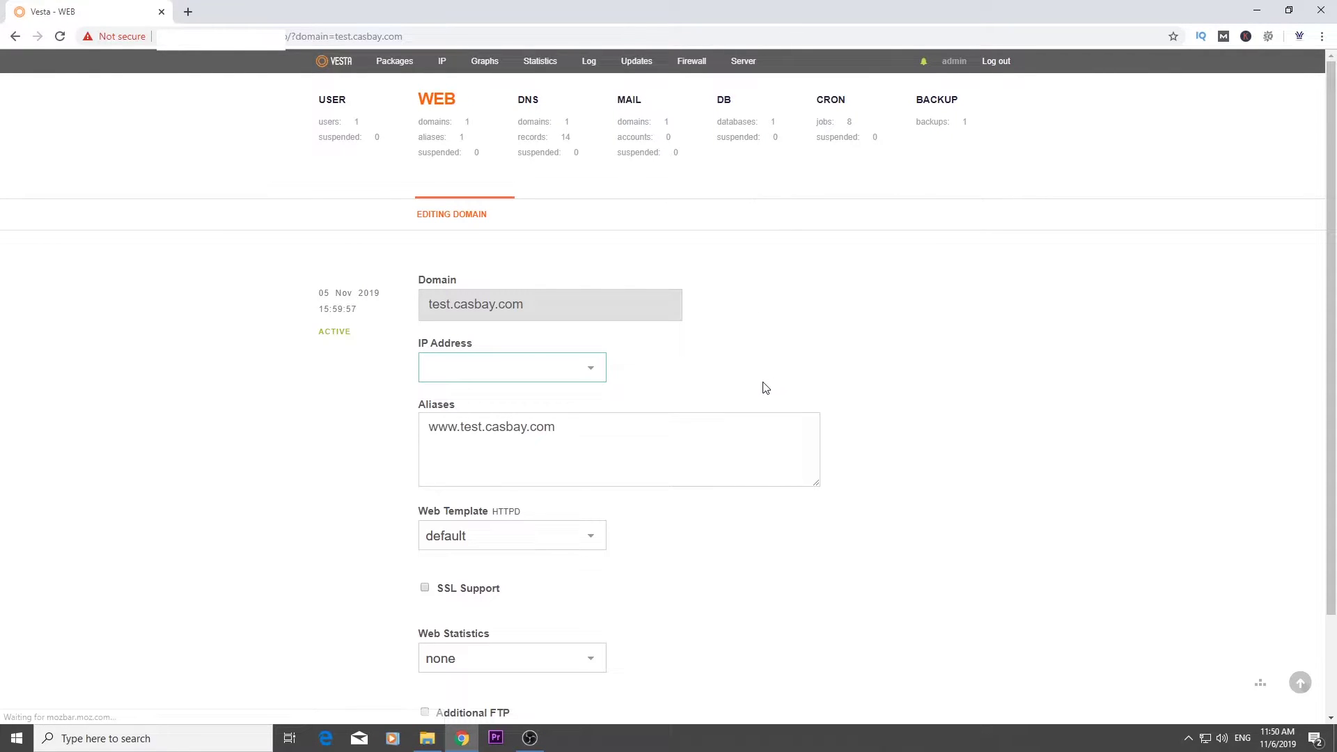
pyautogui.scroll(-1, 490, 360)
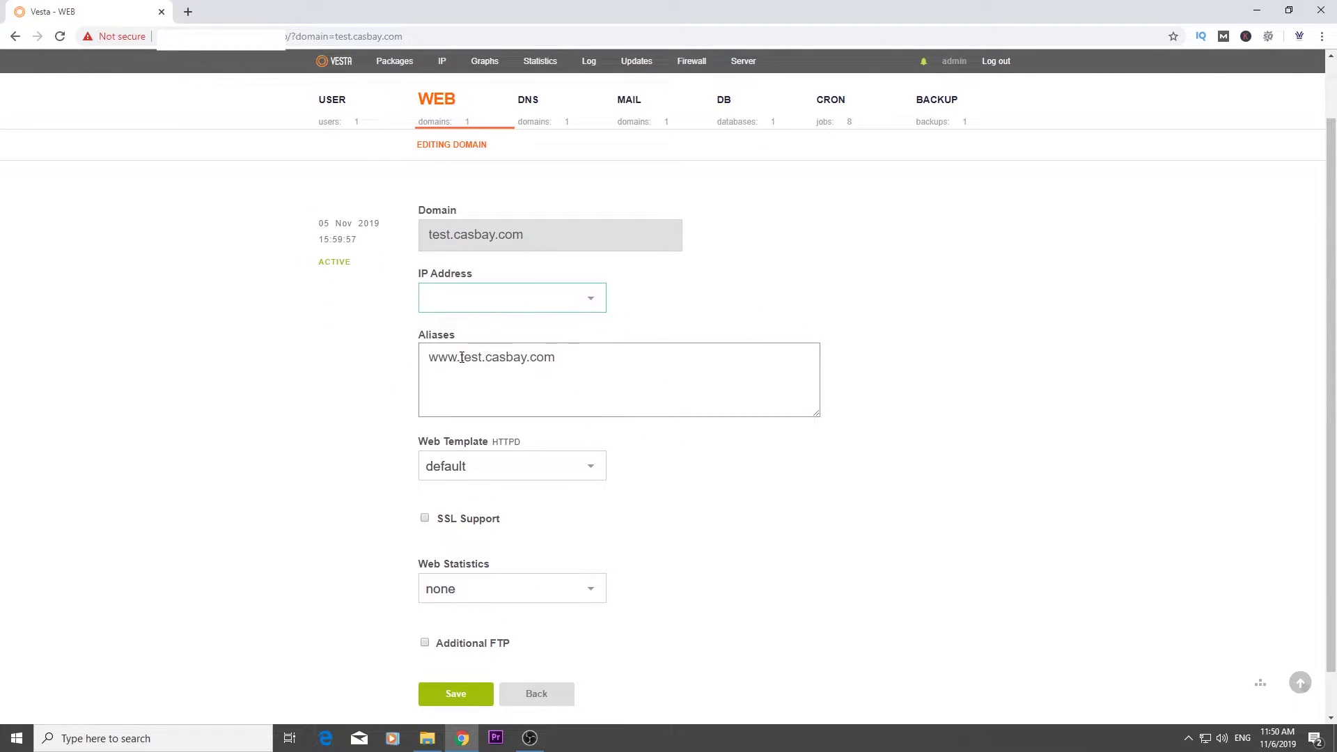
pyautogui.tripleClick(494, 358)
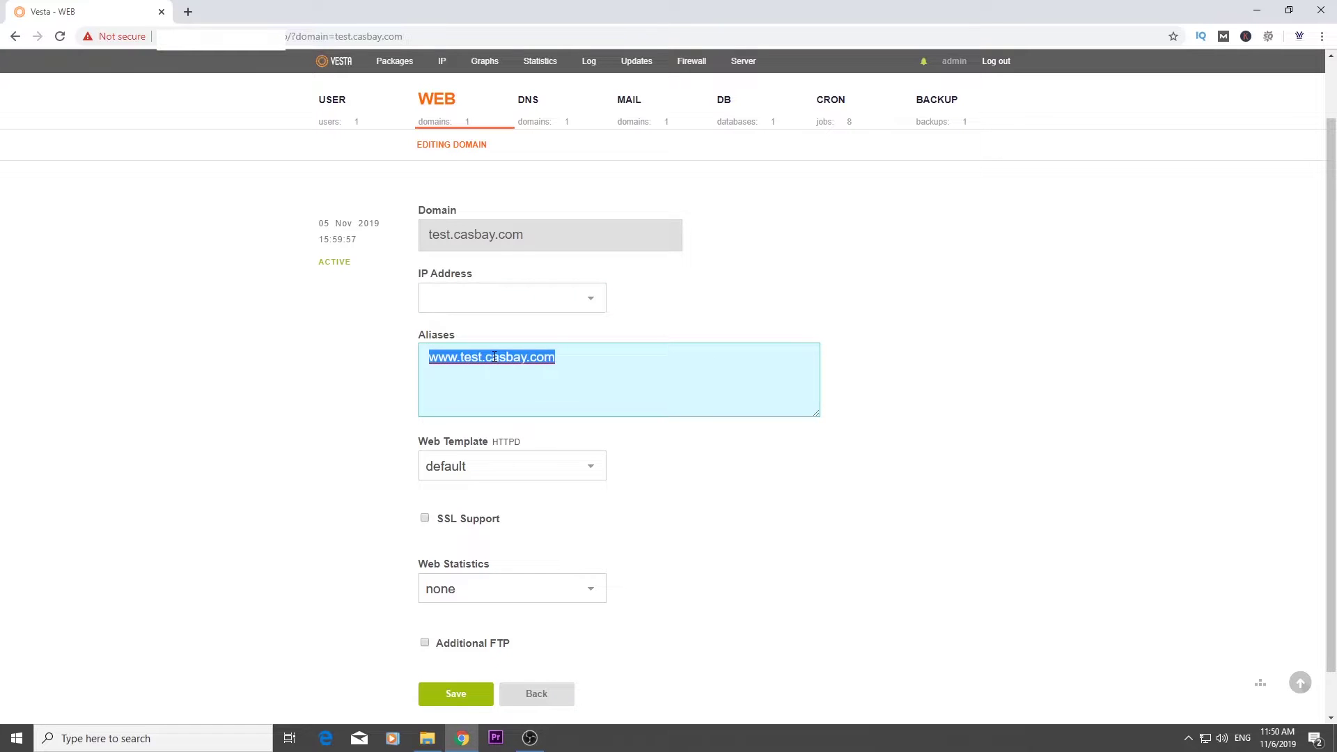
pyautogui.press('BackSpace')
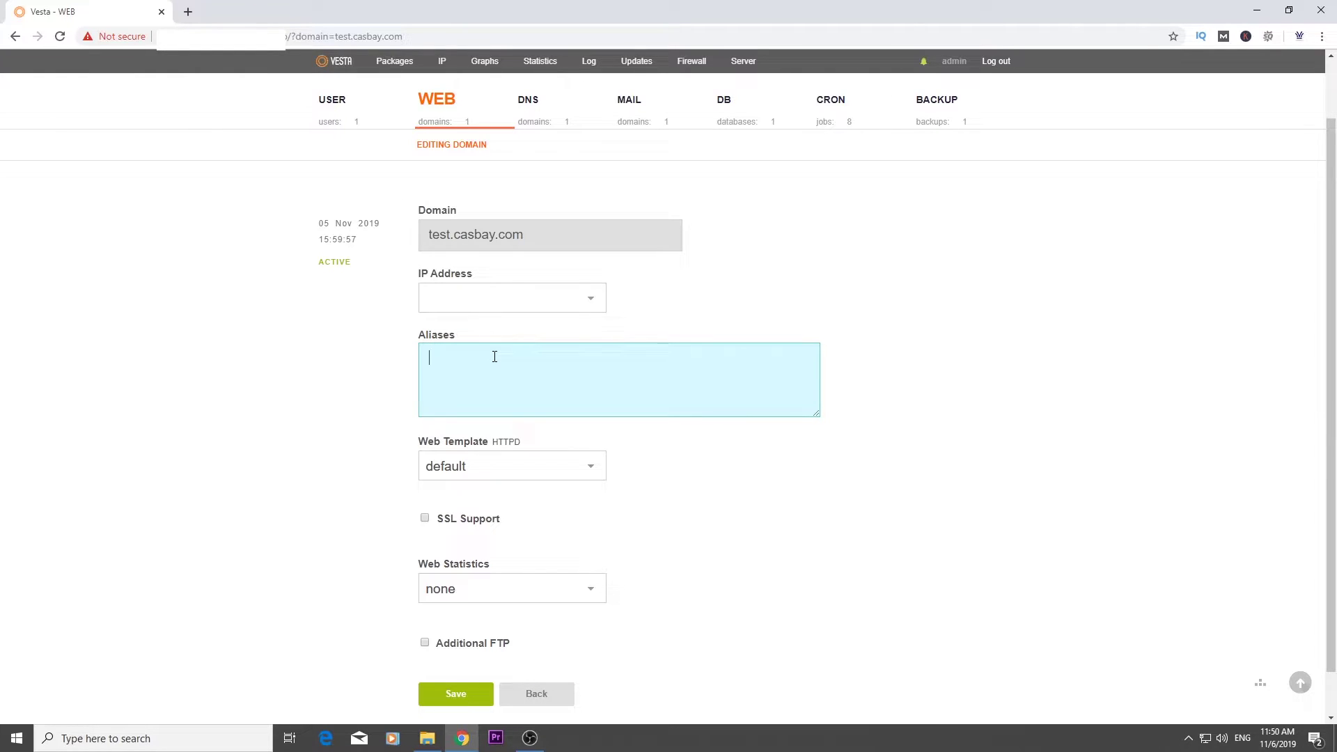
pyautogui.scroll(-1, 649, 329)
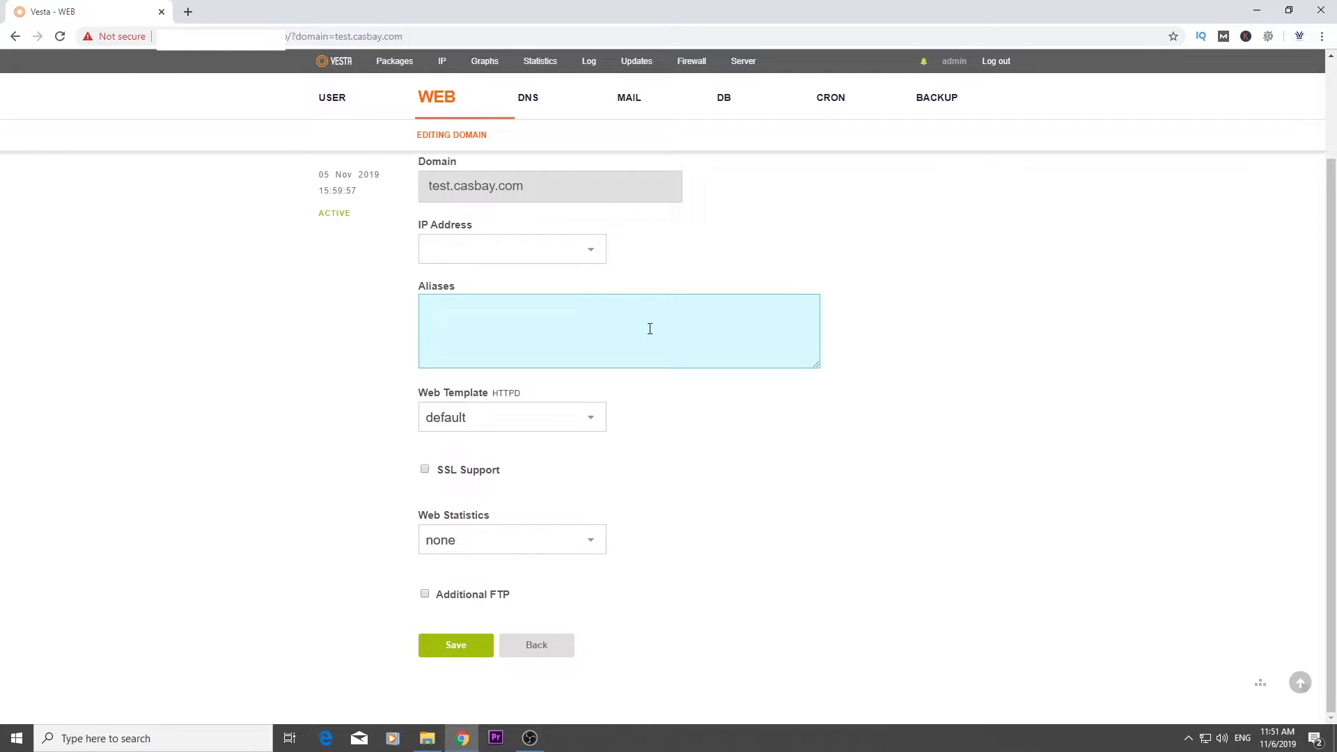
# Turn on SSL and Let's Encrypt support, choose awstats statistics, and save test.casbay.com
pyautogui.click(425, 470)
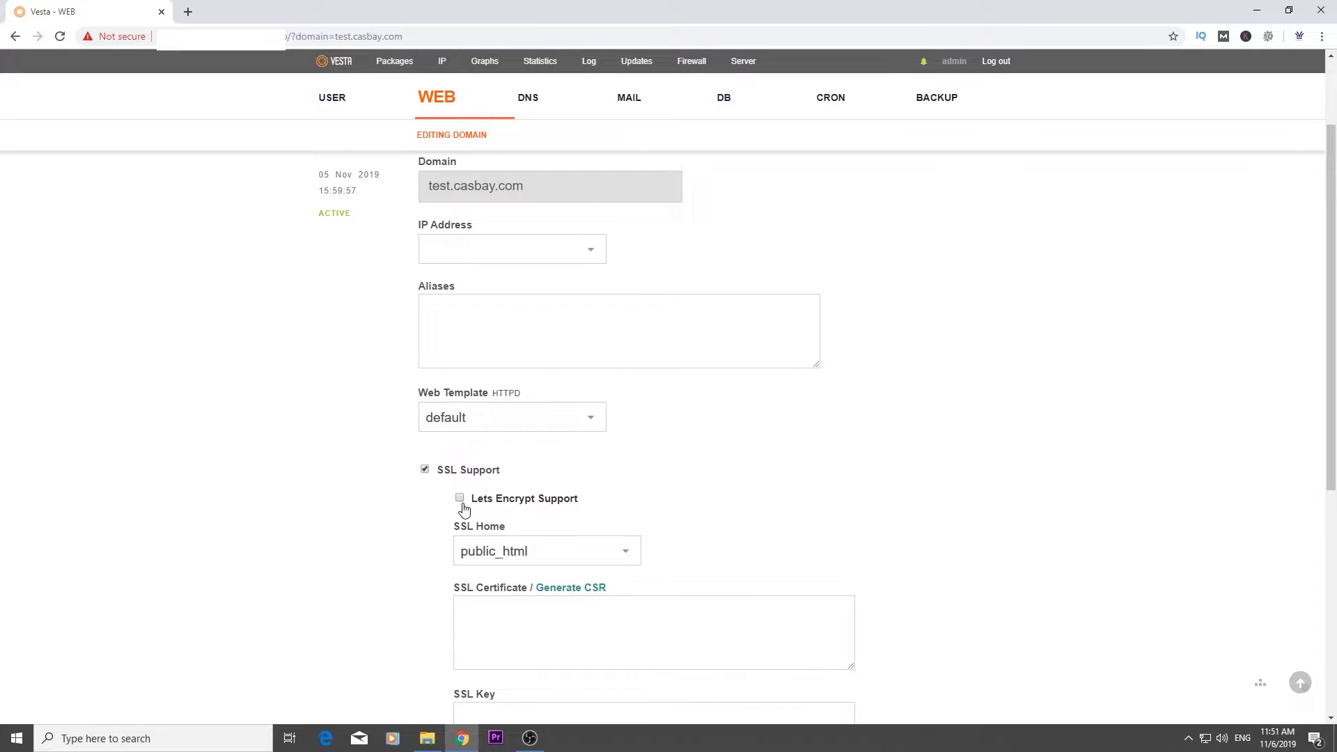
pyautogui.click(460, 500)
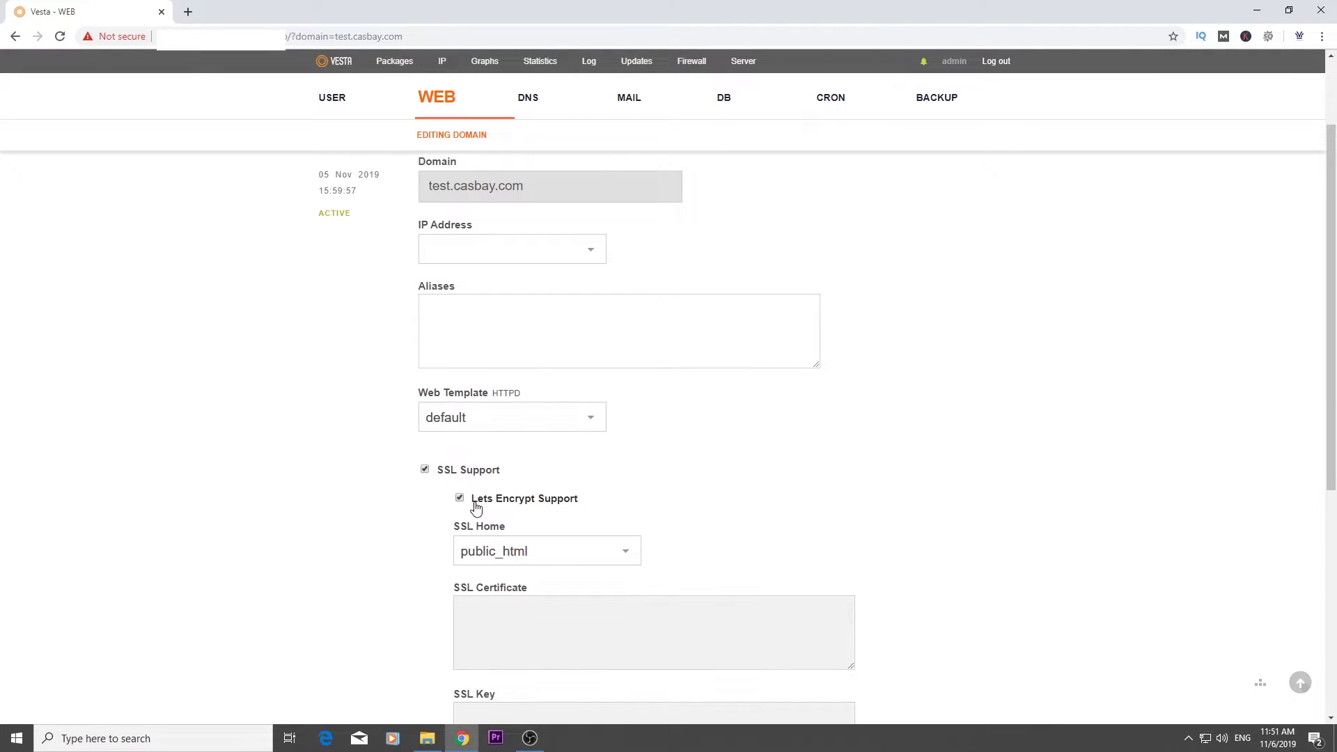
pyautogui.scroll(-2, 822, 532)
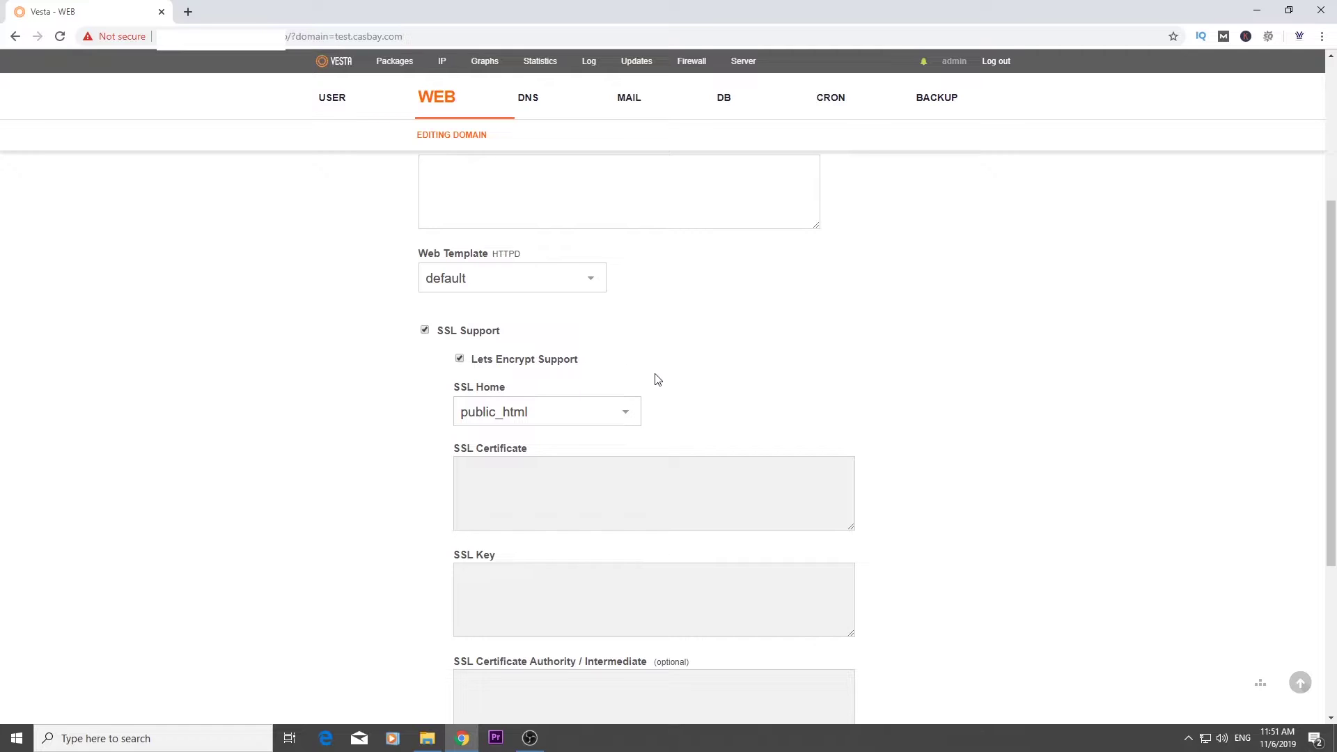
pyautogui.scroll(-4, 654, 380)
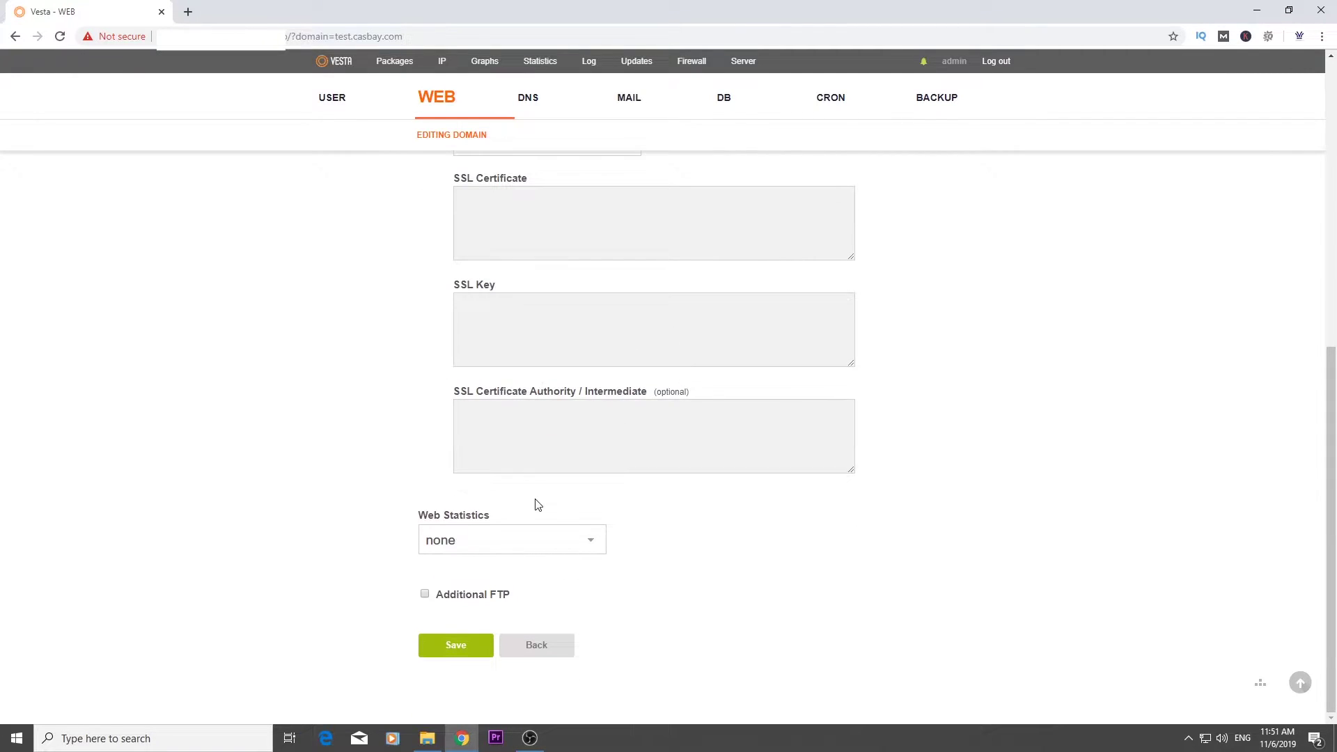
pyautogui.moveTo(422, 516); pyautogui.dragTo(494, 521)
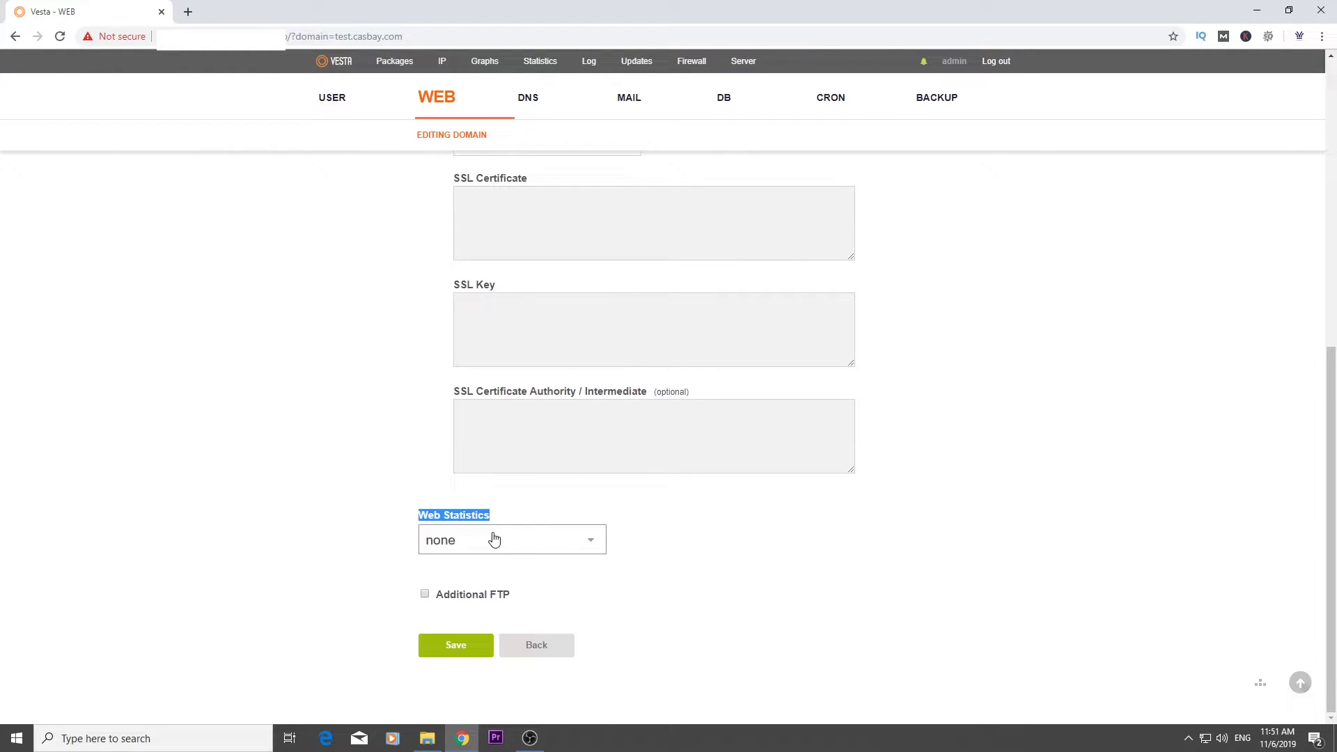
pyautogui.click(494, 540)
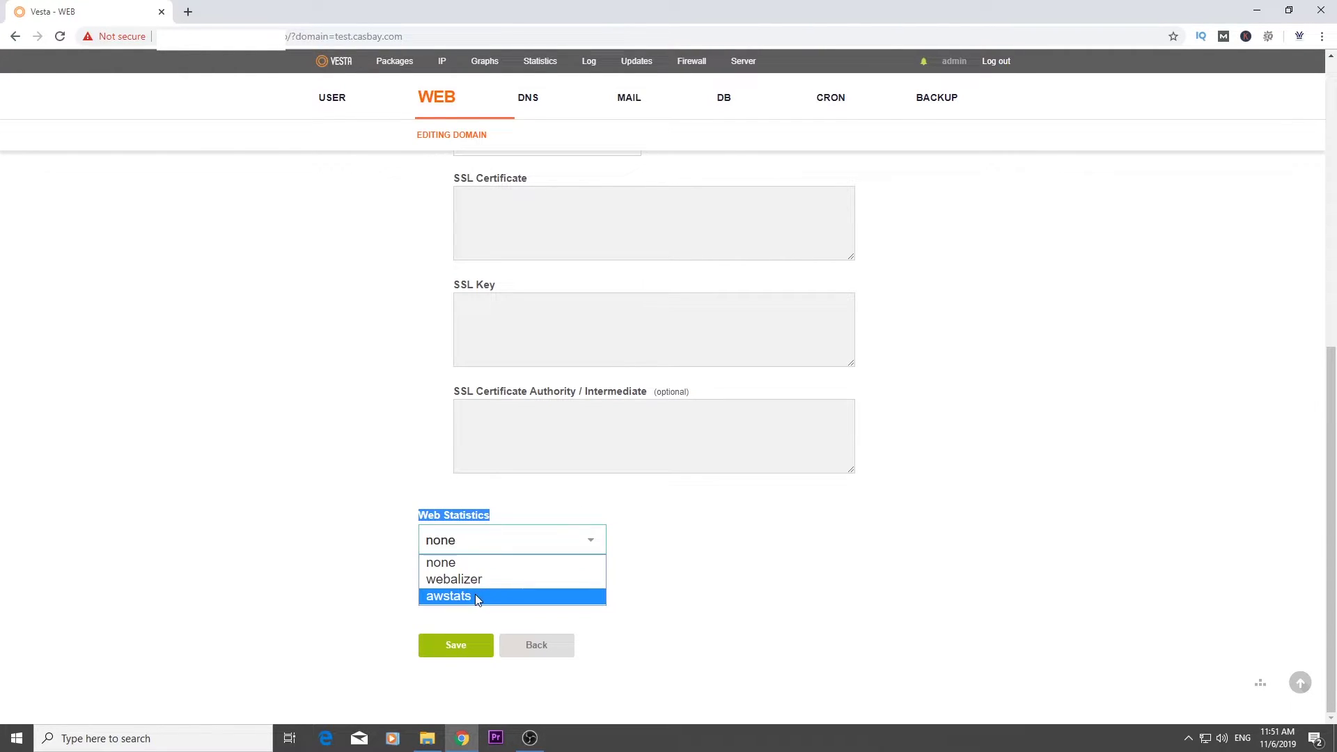
pyautogui.click(475, 596)
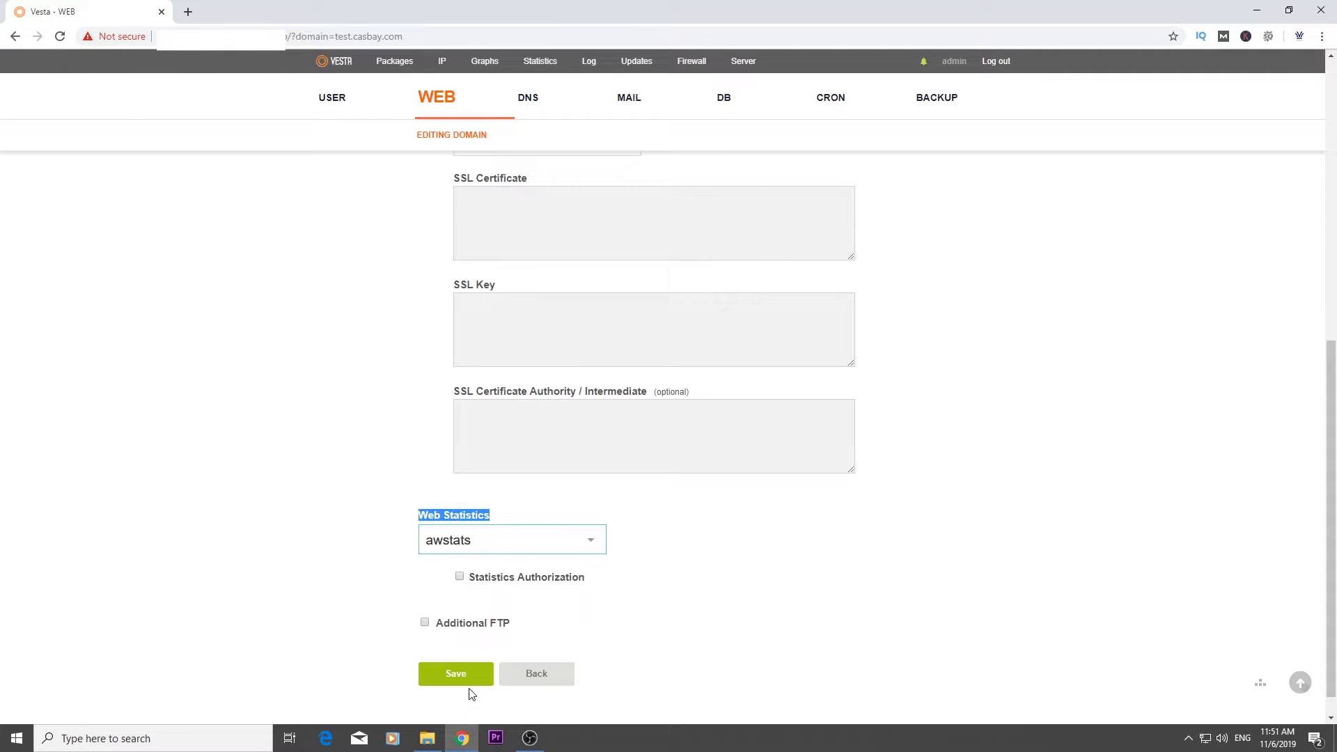
pyautogui.click(471, 682)
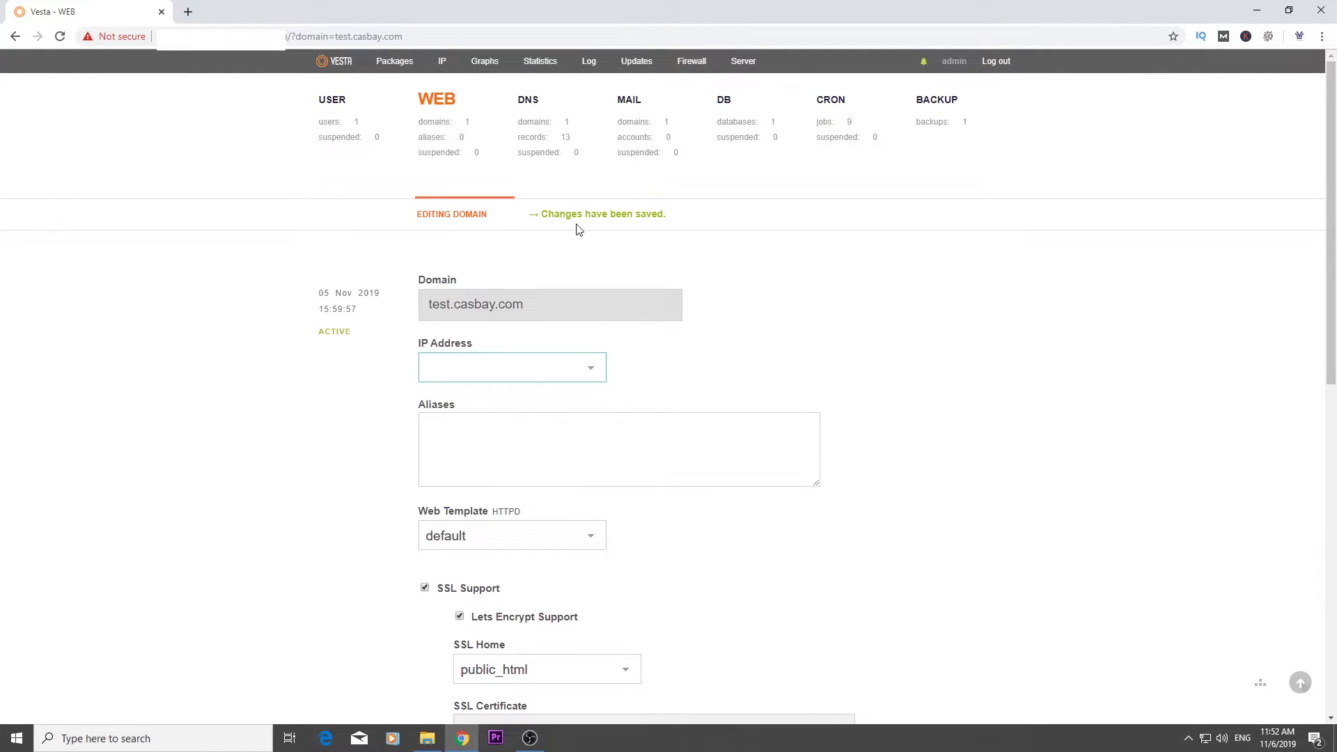
# Reopen test.casbay.com to check its Let's Encrypt Authority X3 certificate, valid Nov 6 2019 to Feb 4 2020
pyautogui.click(437, 127)
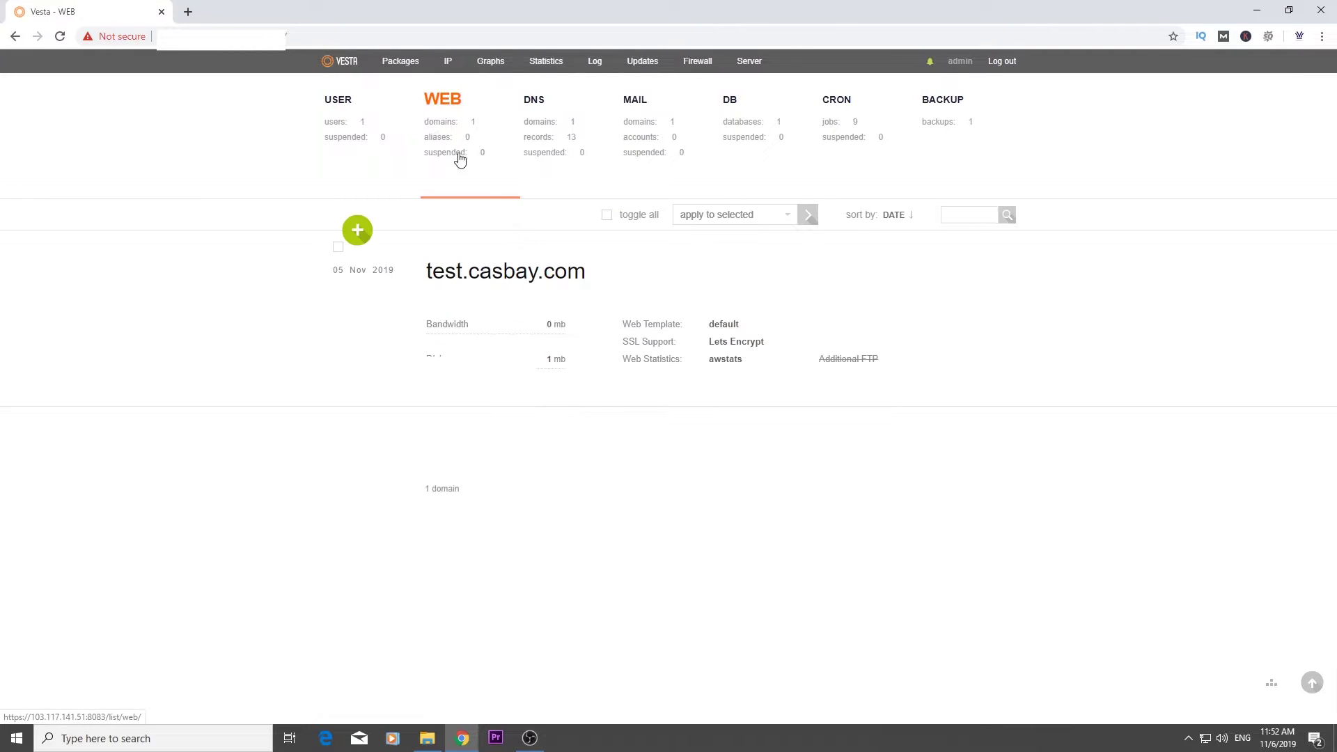
pyautogui.moveTo(629, 341); pyautogui.dragTo(714, 345)
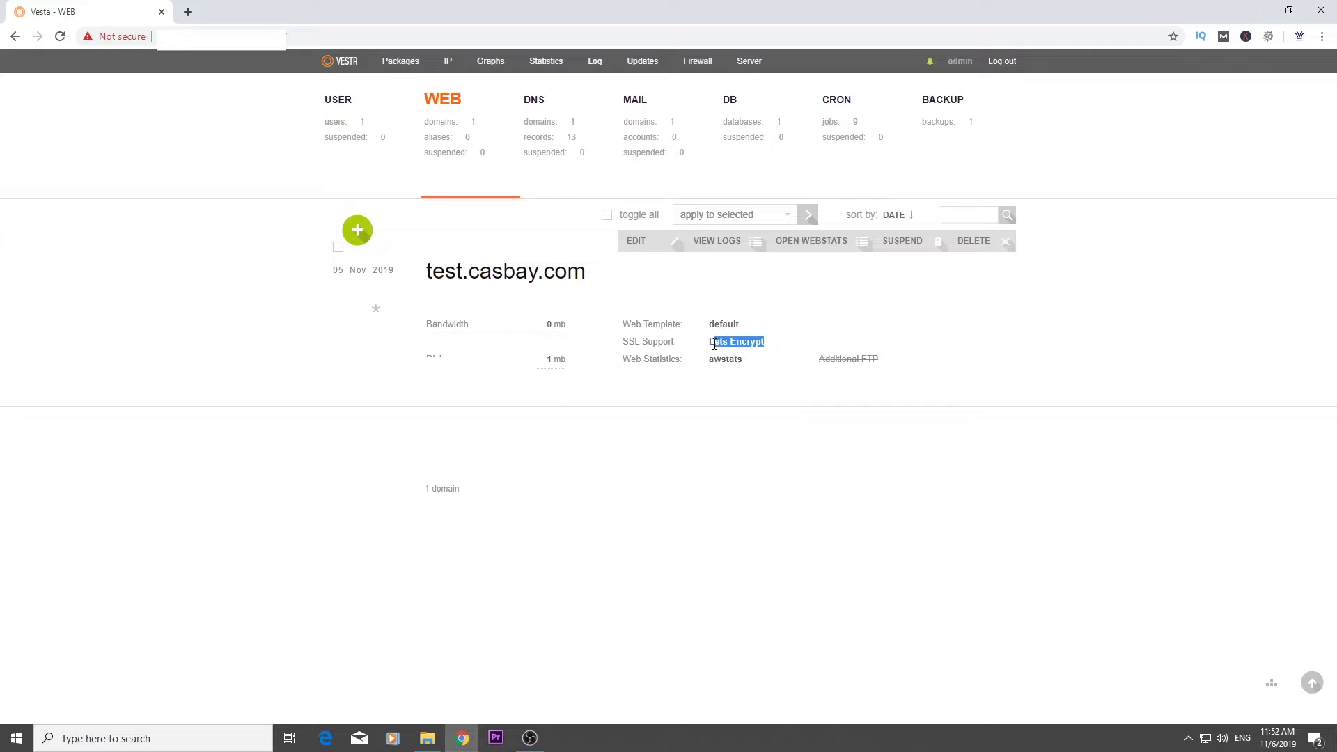
pyautogui.click(635, 246)
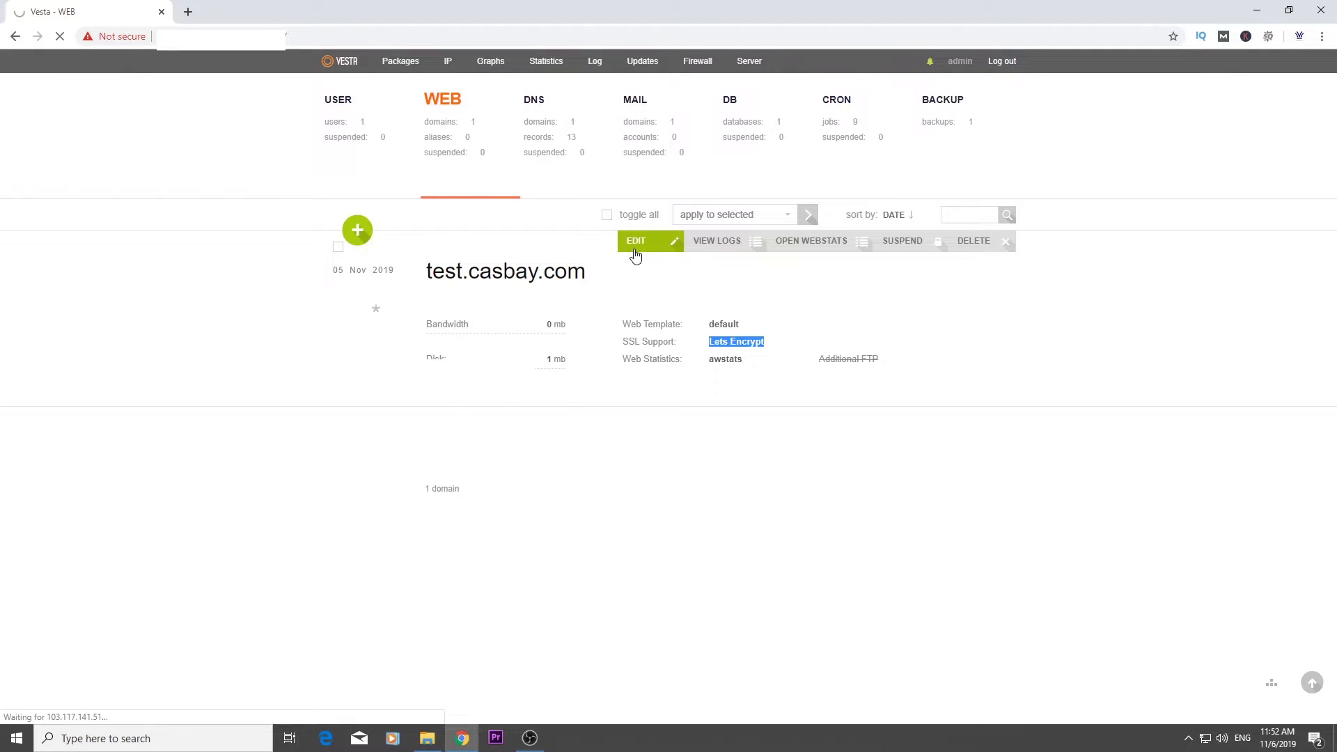
pyautogui.scroll(-5, 636, 416)
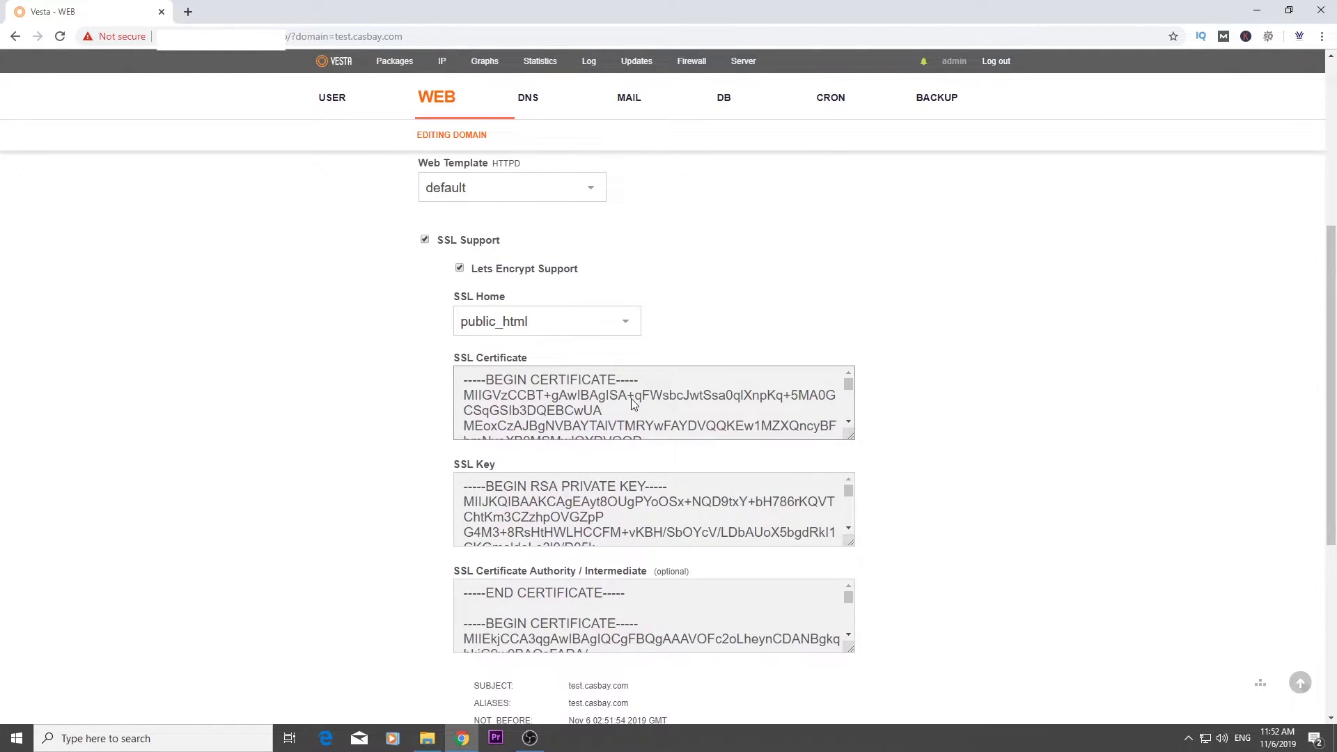
pyautogui.scroll(-1, 633, 404)
pyautogui.scroll(-3, 650, 491)
pyautogui.scroll(-3, 634, 609)
pyautogui.scroll(-1, 938, 501)
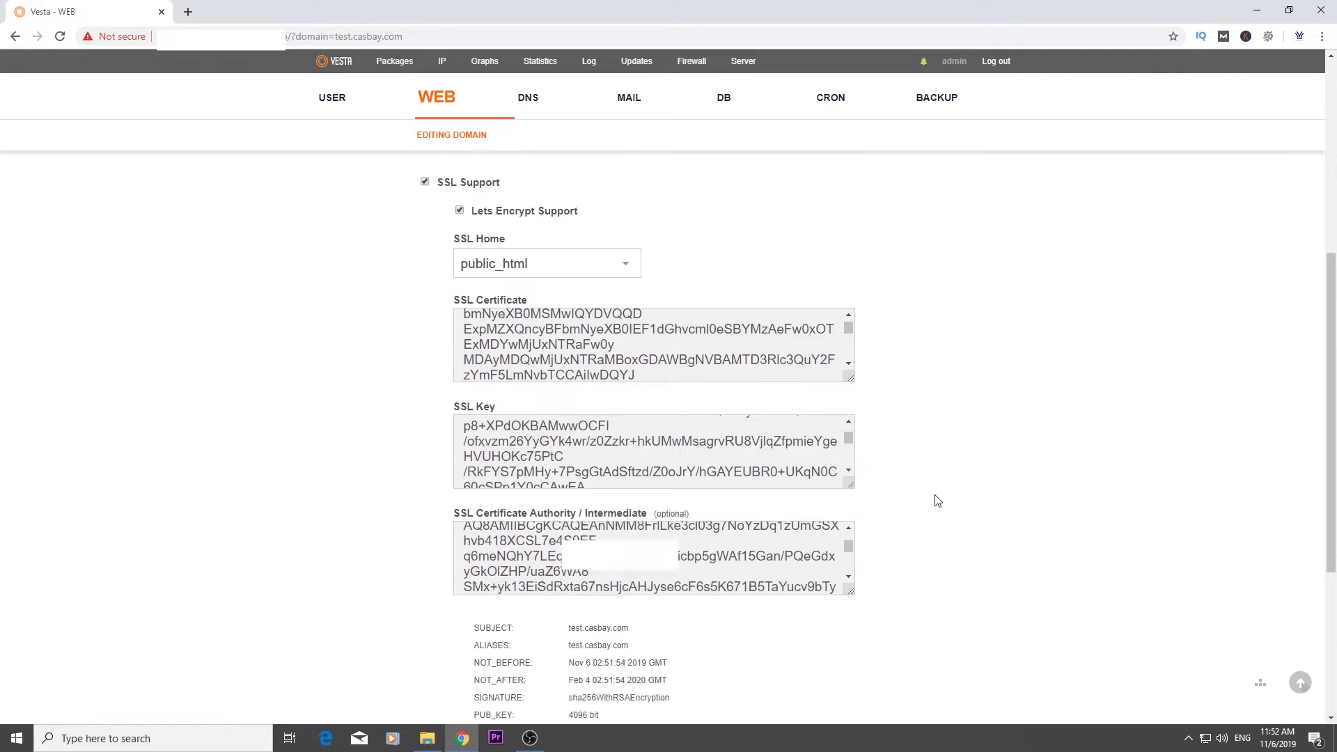
pyautogui.scroll(-2, 937, 501)
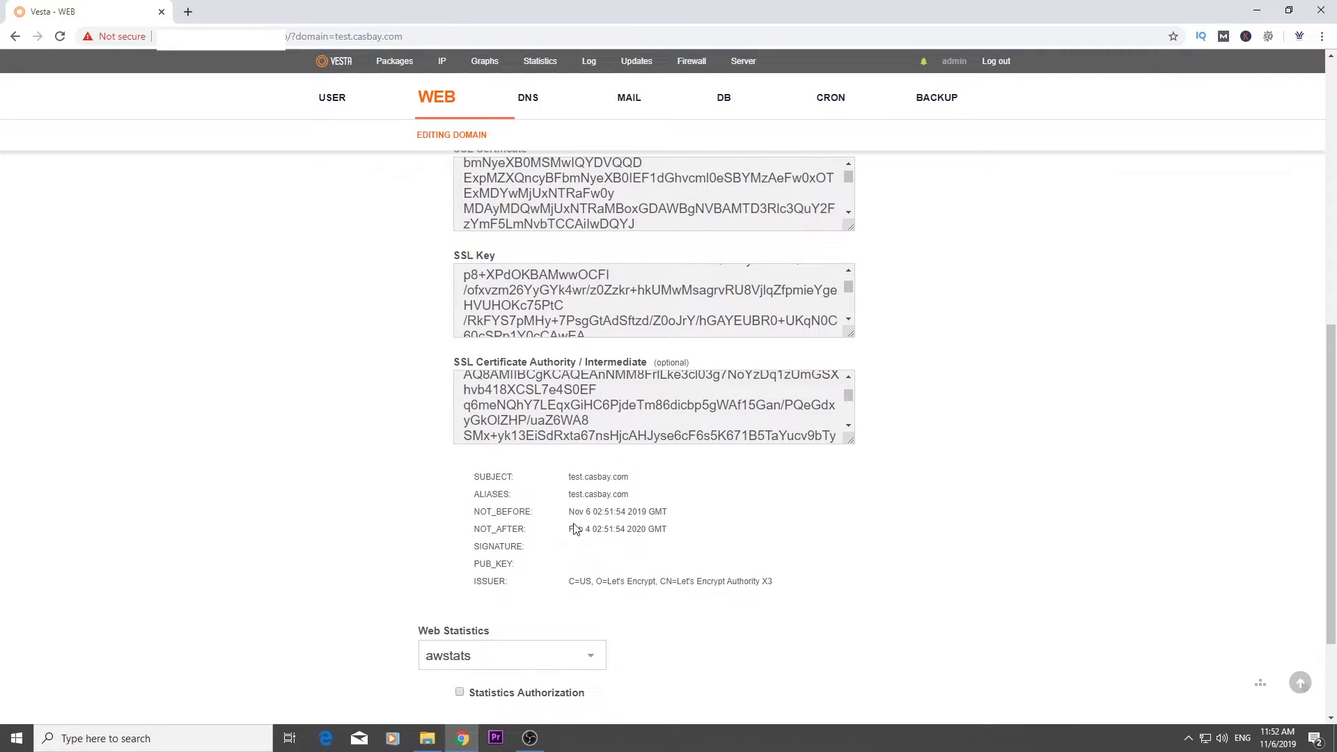
pyautogui.moveTo(568, 528); pyautogui.dragTo(693, 533)
pyautogui.scroll(8, 592, 508)
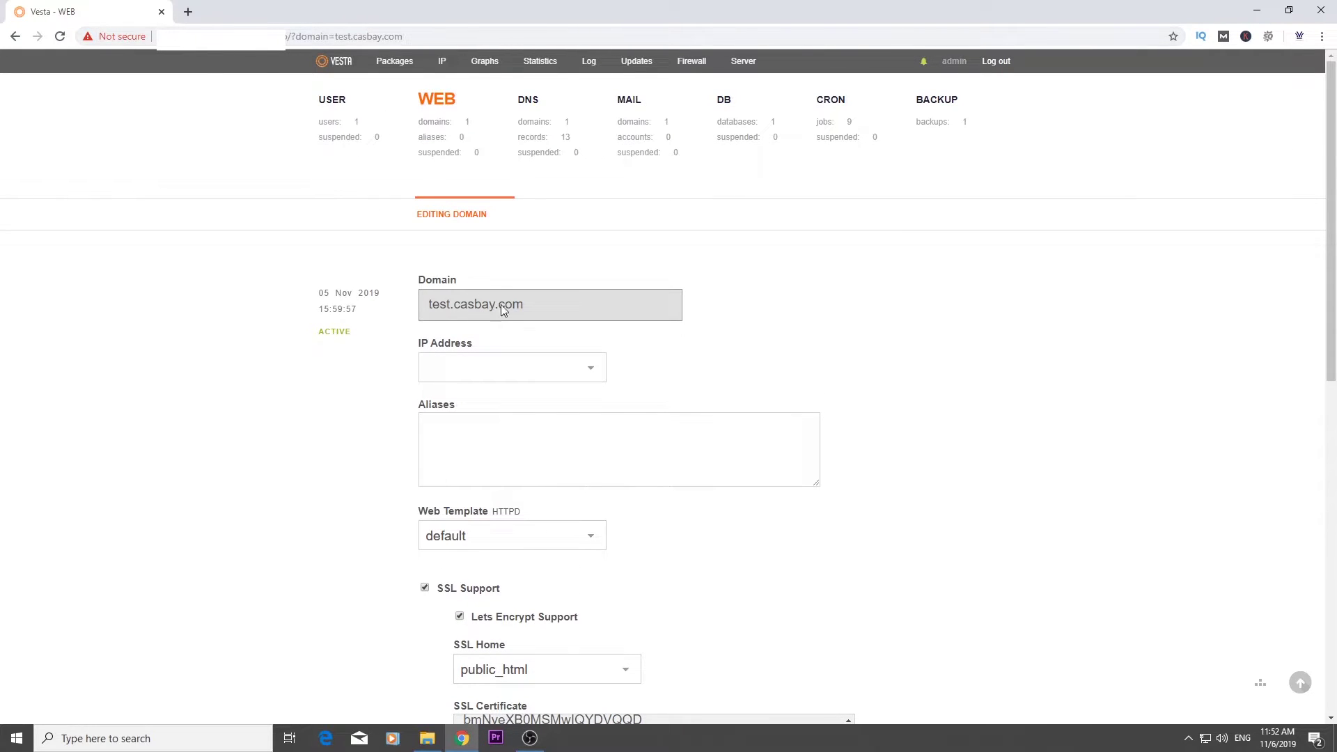
pyautogui.click(188, 12)
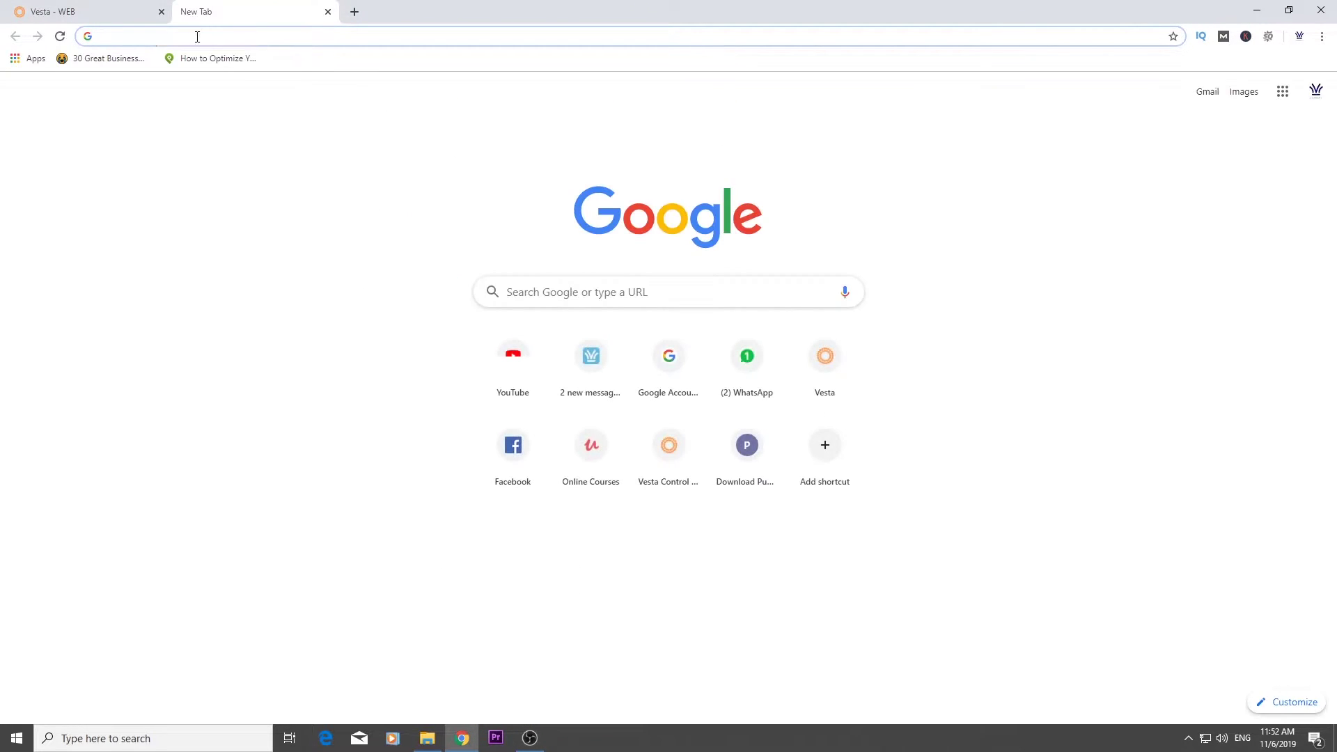
pyautogui.write('https:')
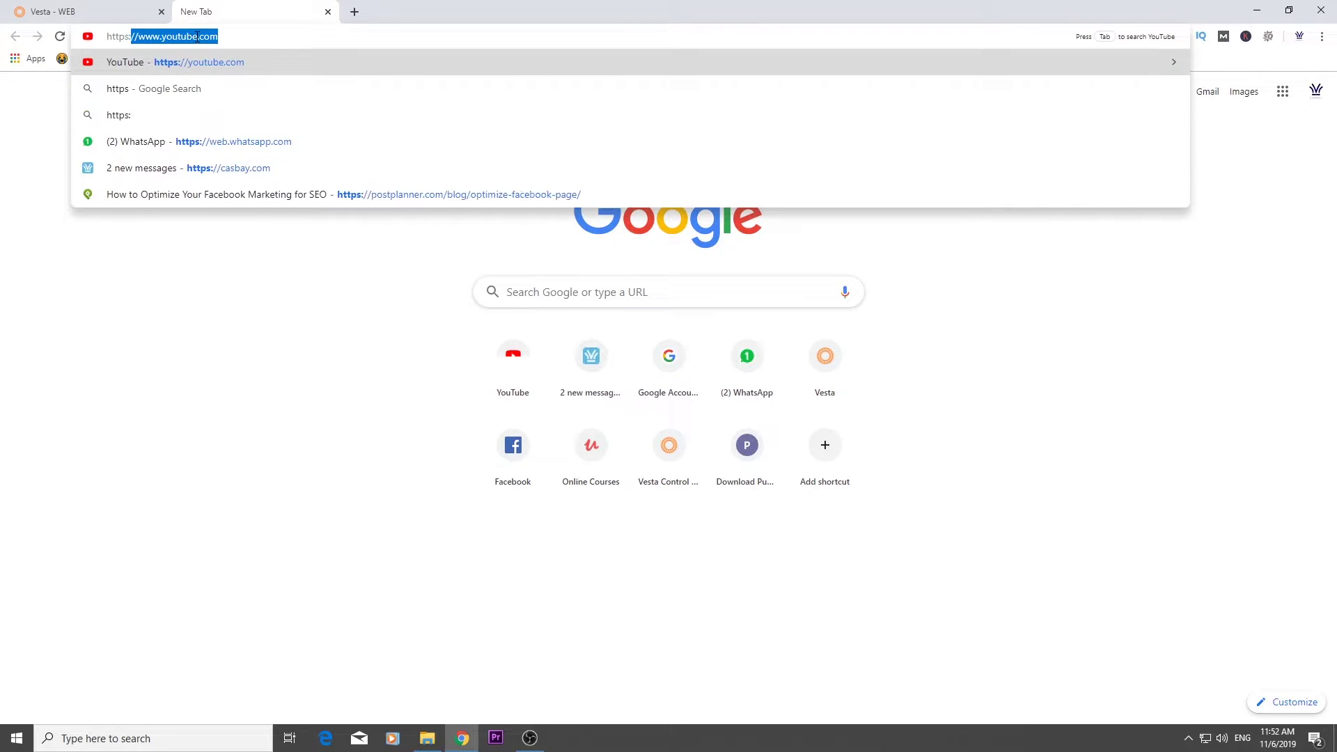
pyautogui.write('//tes')
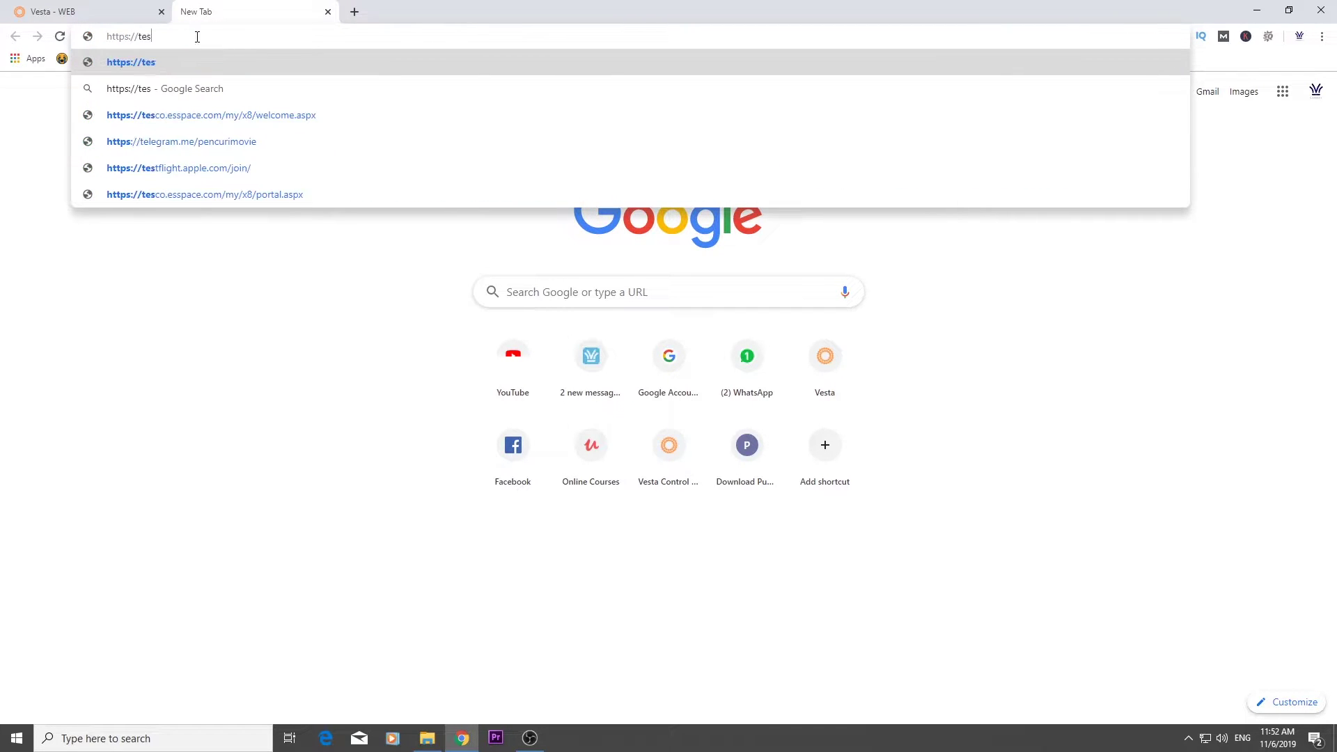
pyautogui.write('t.casbay.com')
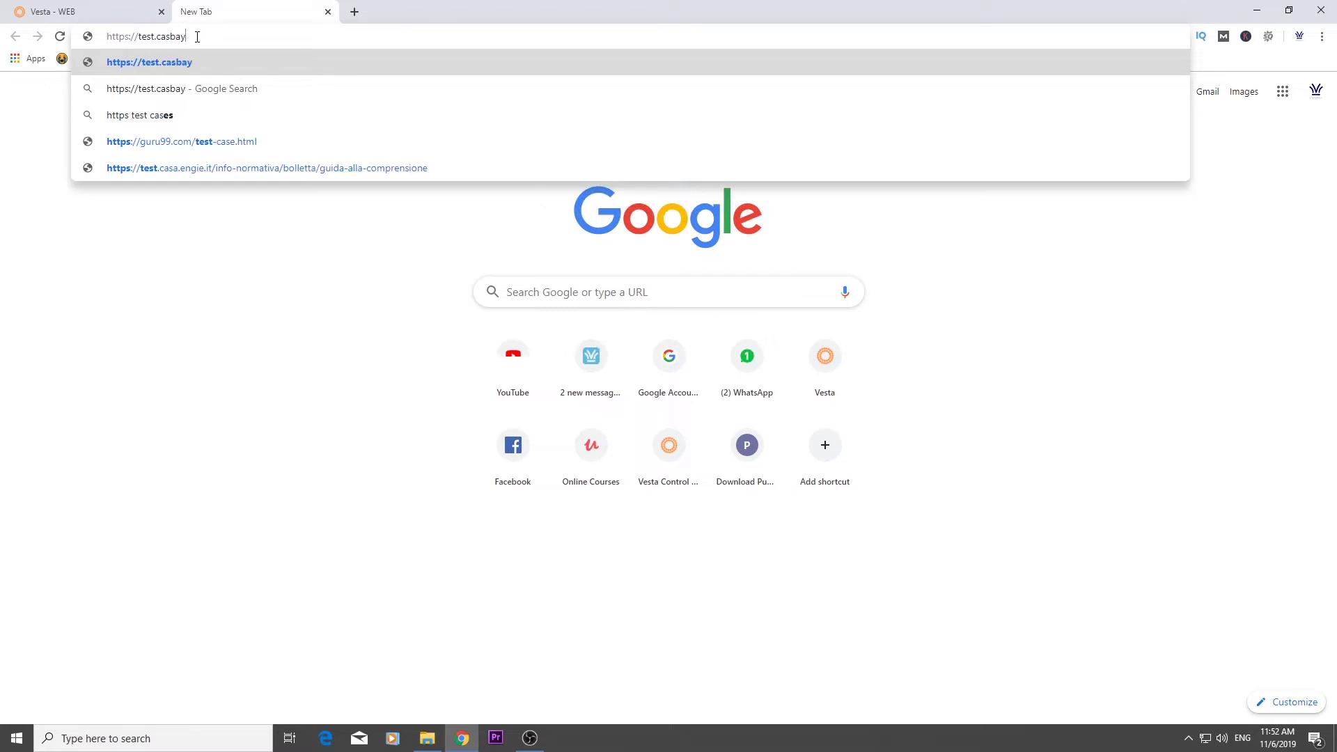
pyautogui.press('Return')
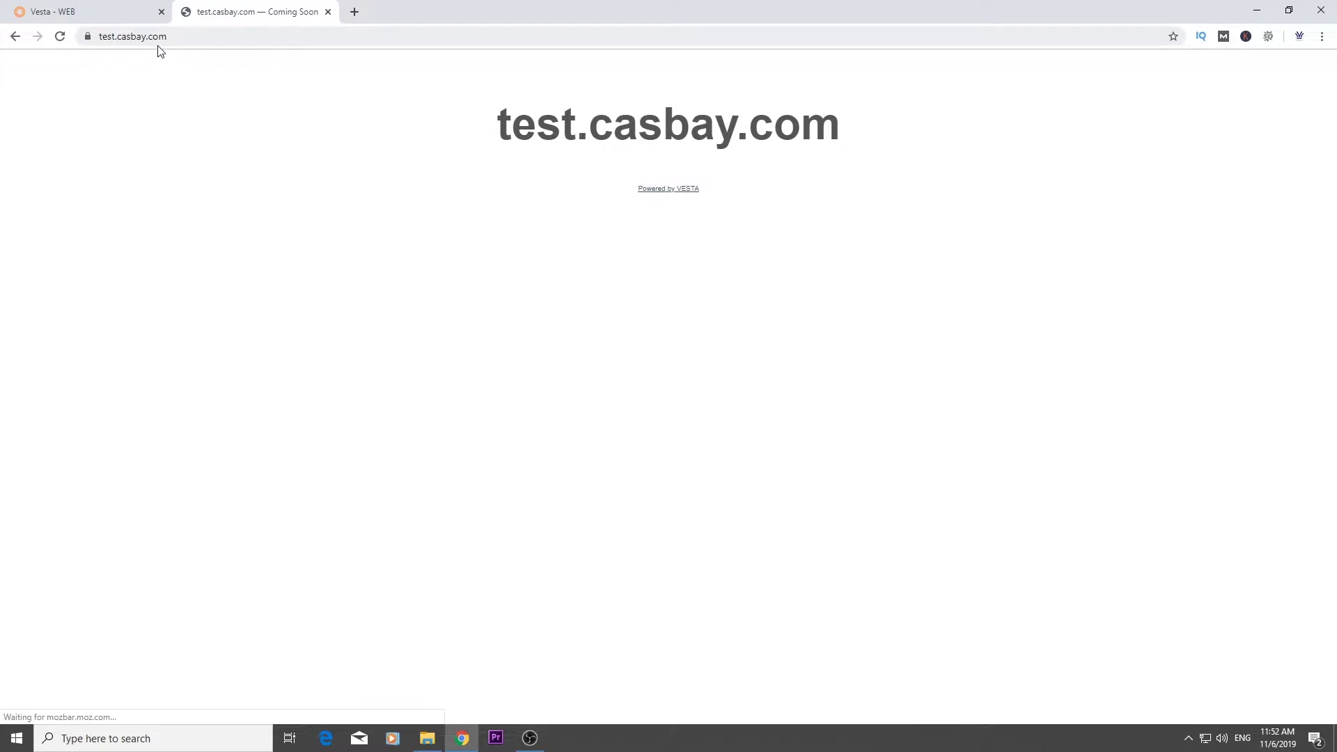
pyautogui.click(86, 37)
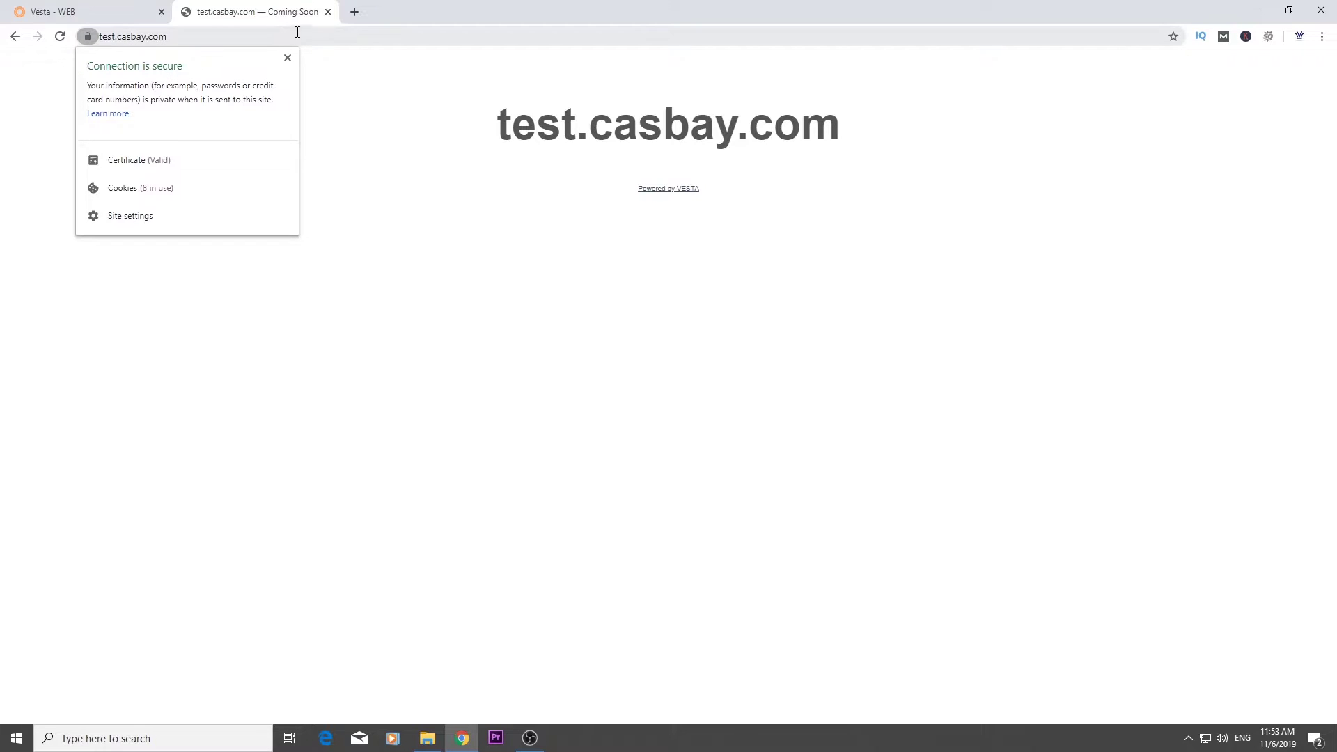
pyautogui.click(327, 12)
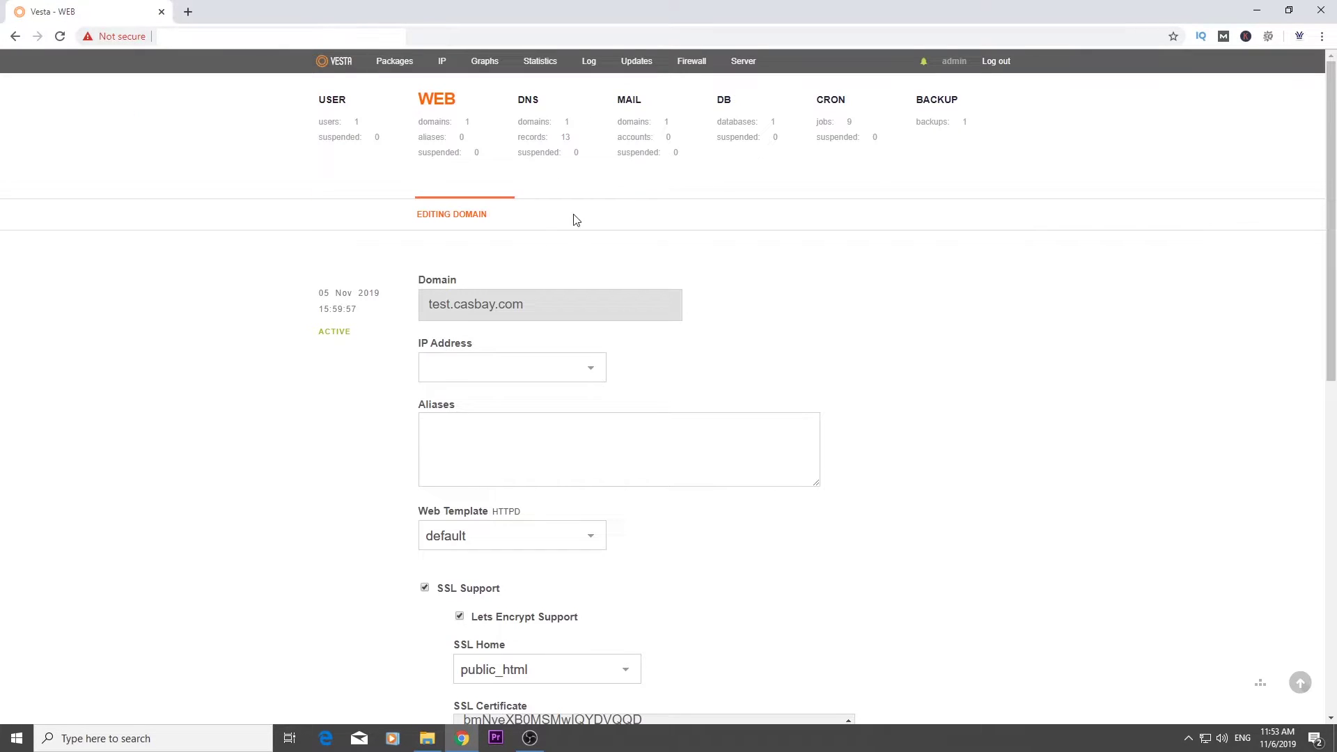
# Start a new database, entering 'website' as database and user name and generating a random password
pyautogui.click(734, 124)
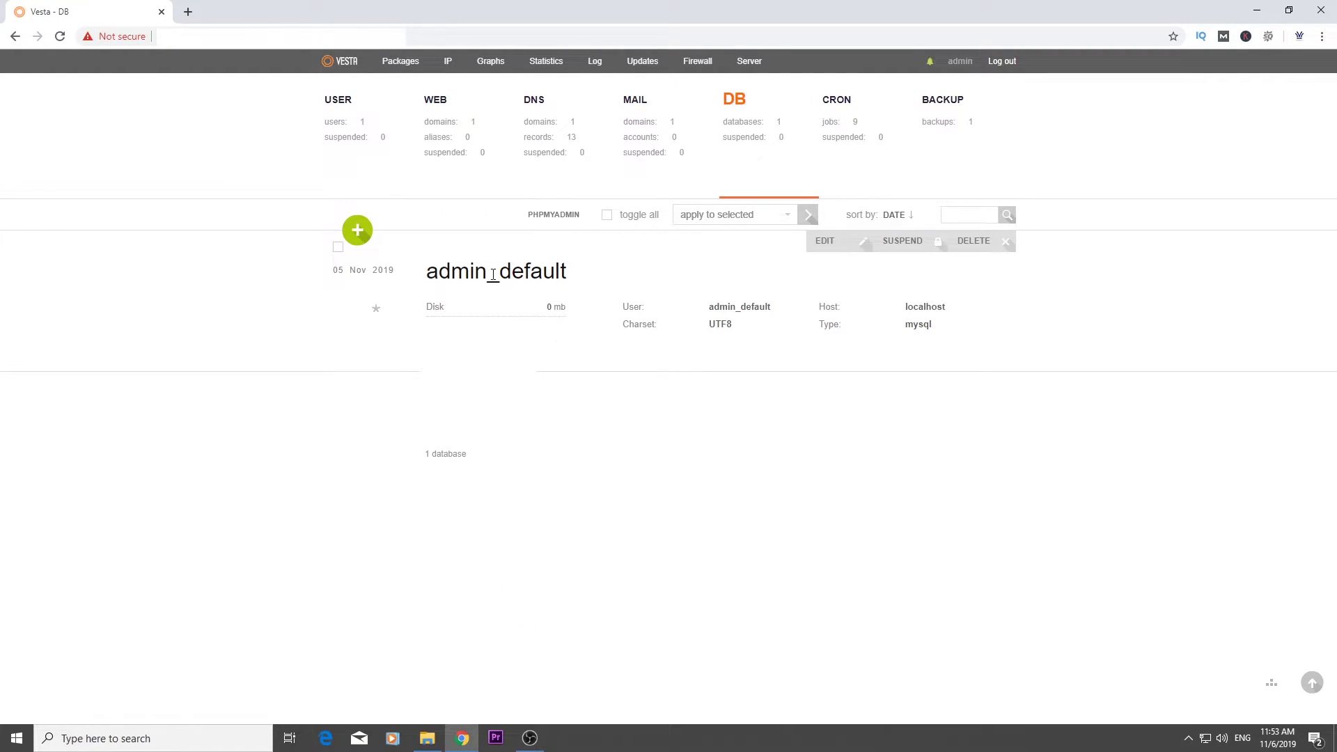
pyautogui.click(365, 230)
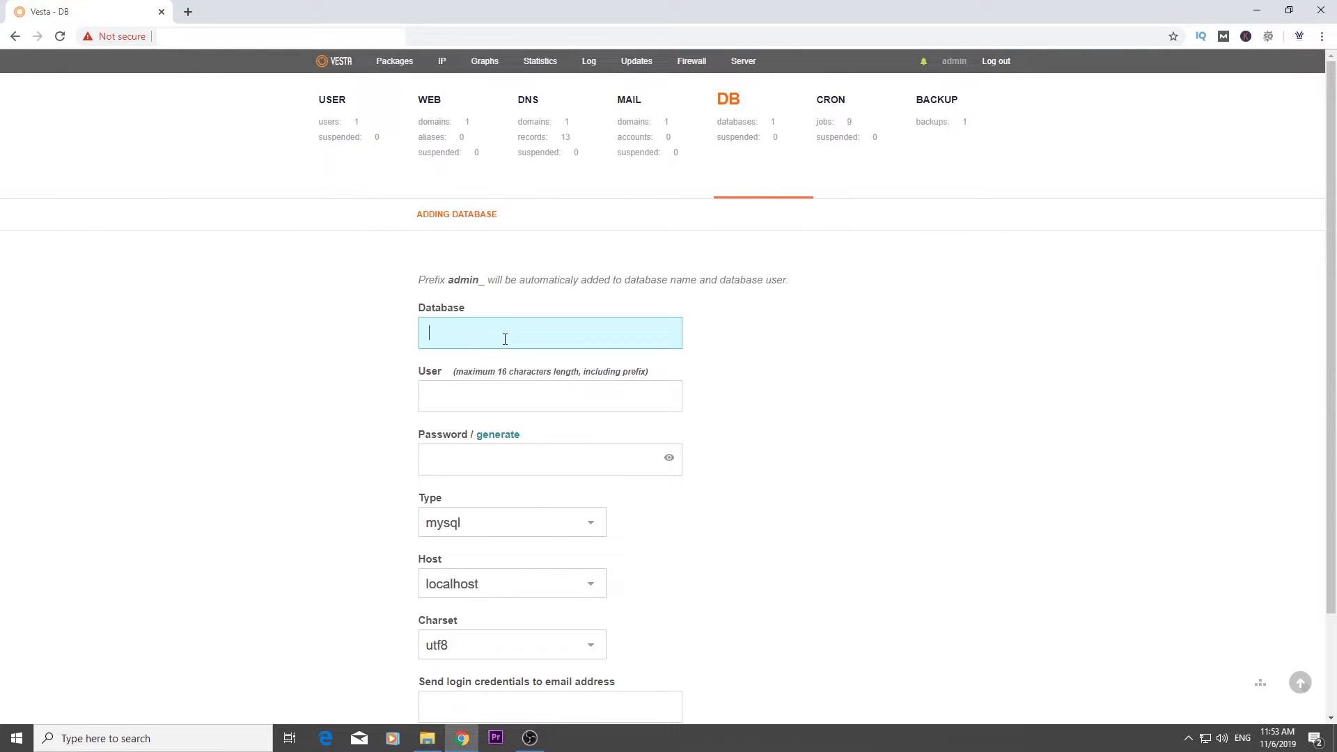
pyautogui.write('website')
pyautogui.click(492, 395)
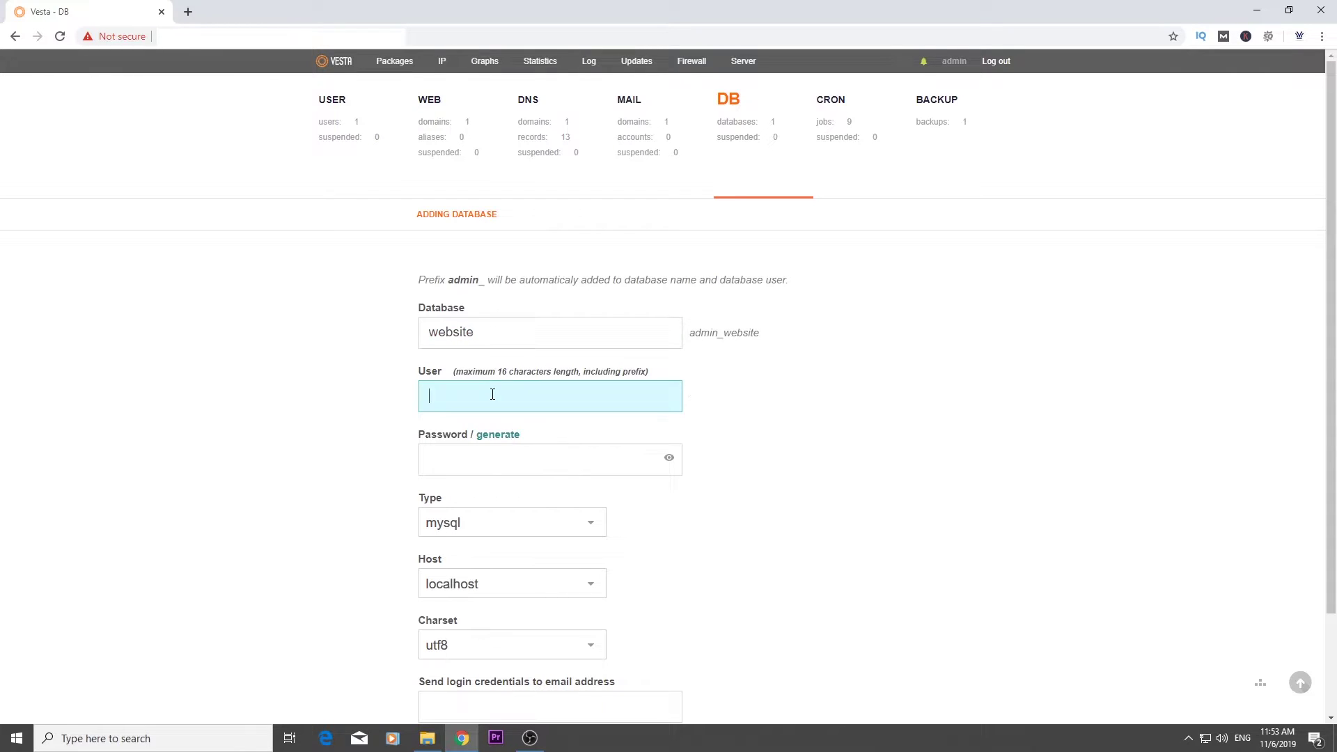
pyautogui.write('website')
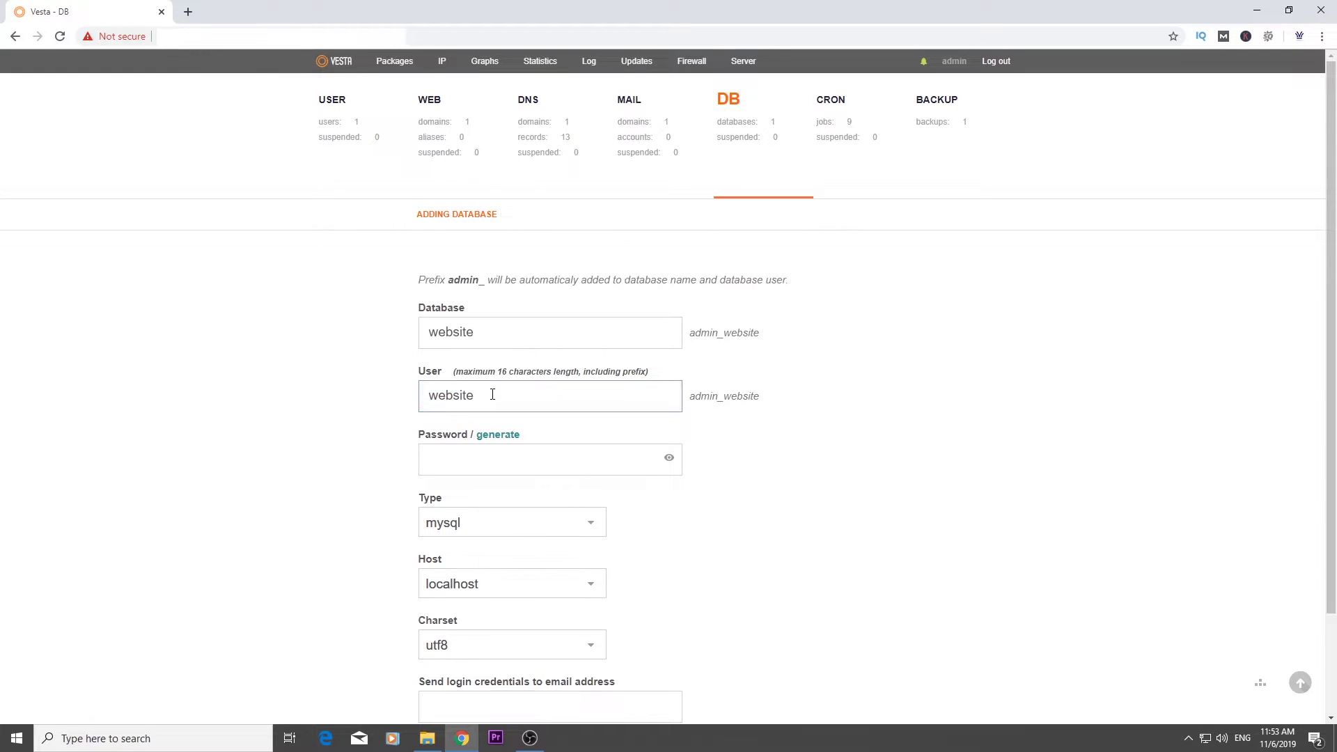
pyautogui.click(488, 439)
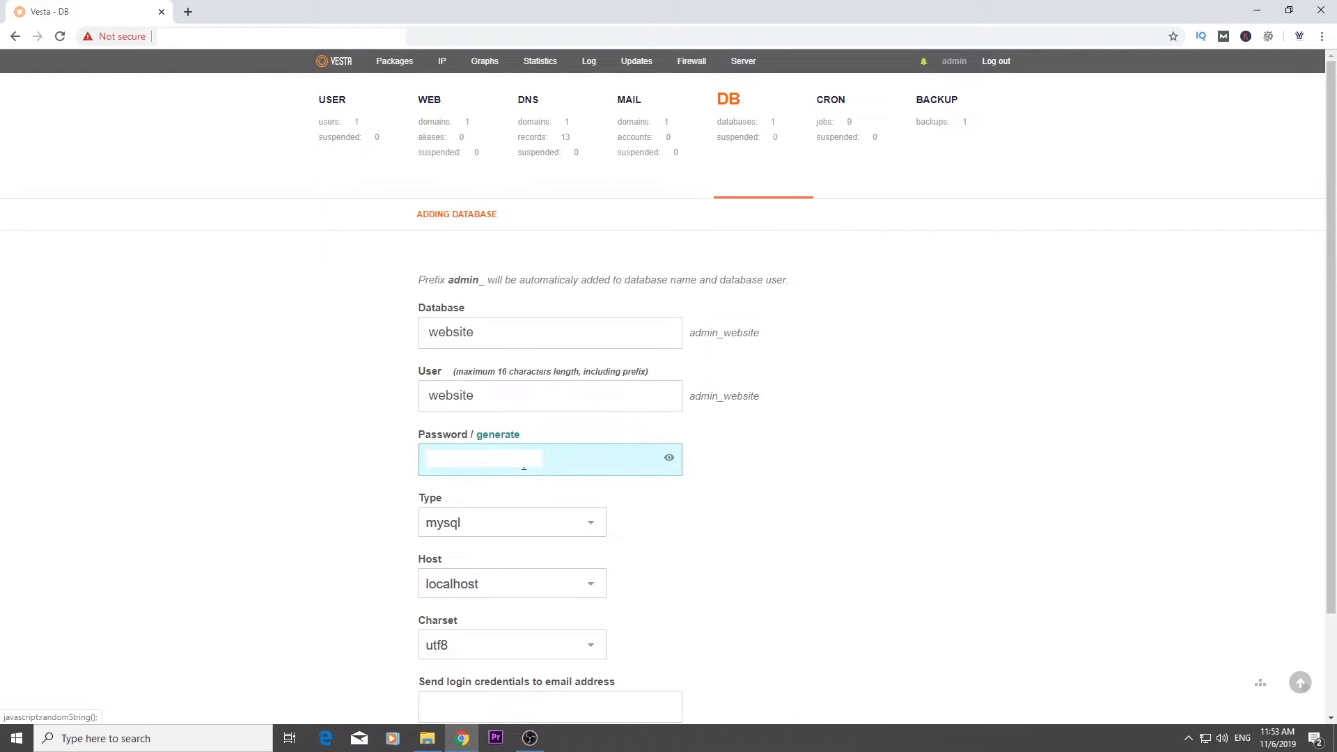
# Copy the generated password and paste it into a new browser tab for safekeeping
pyautogui.rightClick(438, 464)
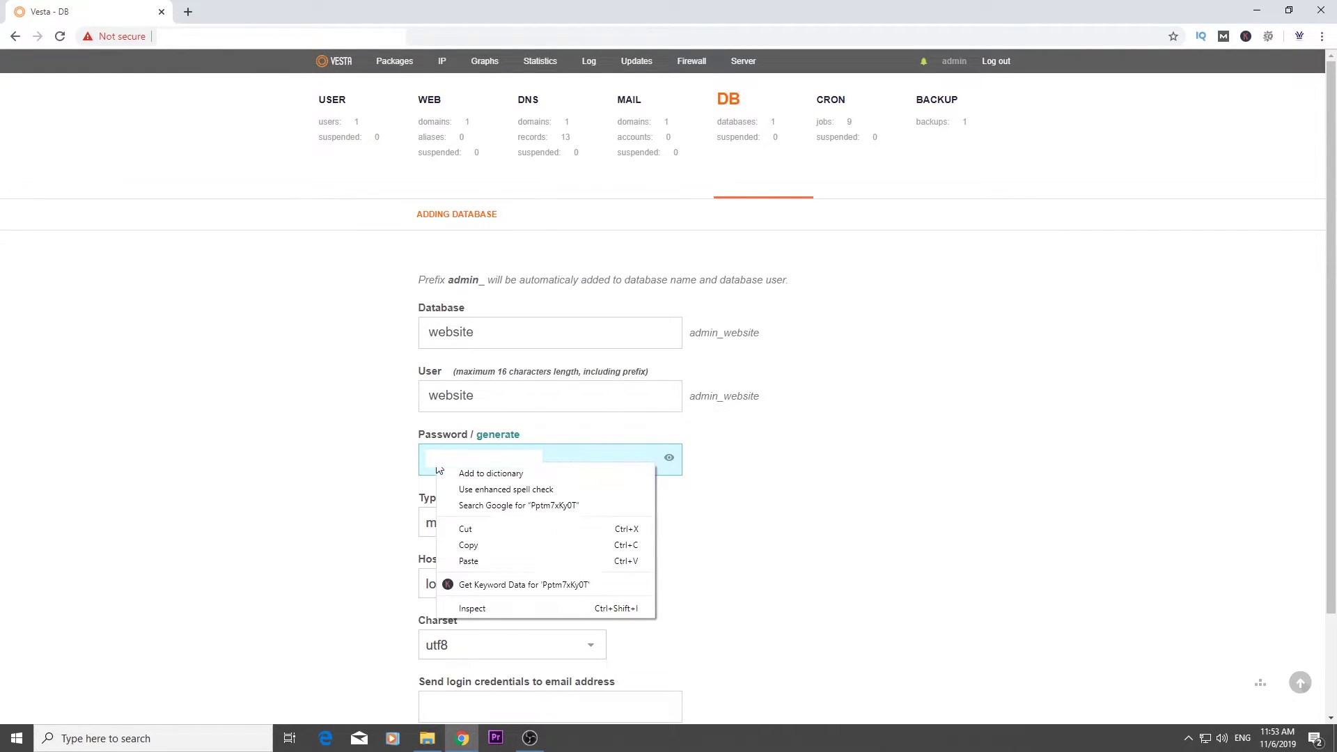
pyautogui.click(479, 542)
pyautogui.click(188, 12)
pyautogui.rightClick(202, 37)
pyautogui.click(246, 132)
pyautogui.click(115, 15)
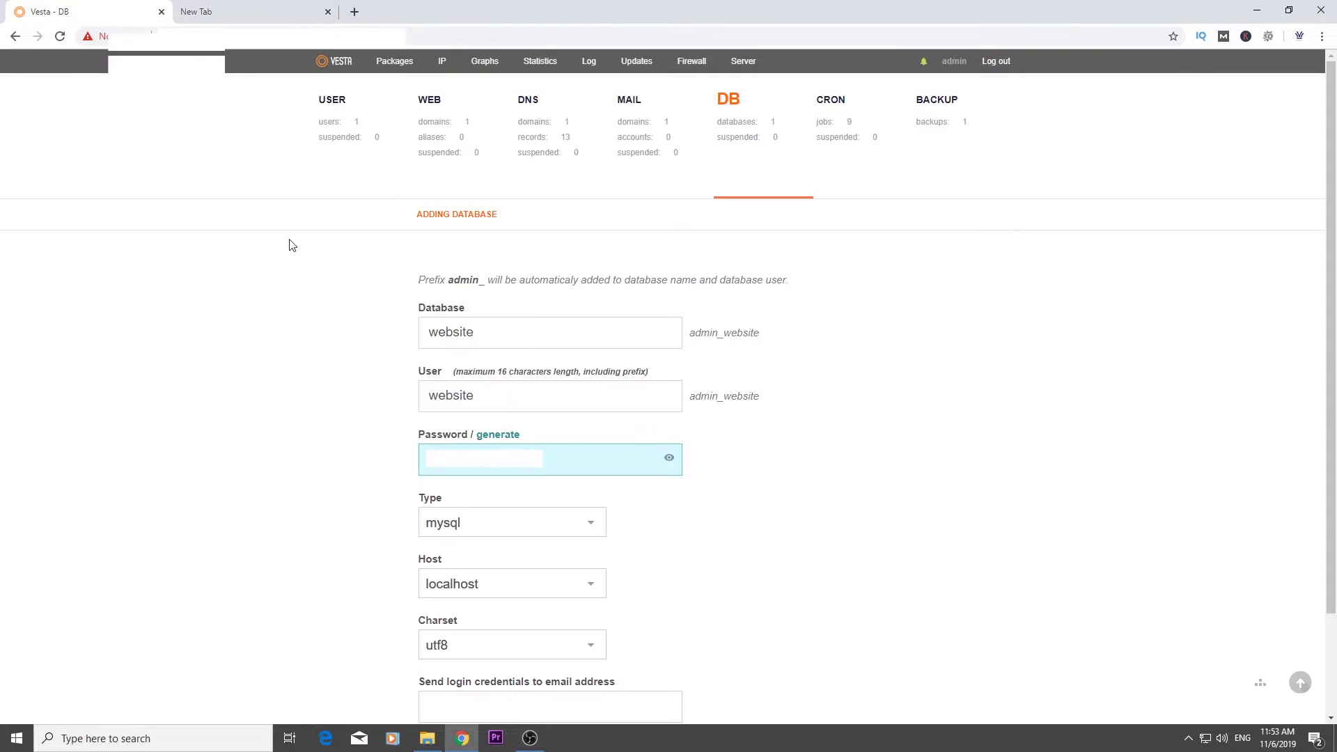
# Create the admin_website database and return to the database list
pyautogui.hotkey('ctrl', 'a')
pyautogui.scroll(-2, 827, 573)
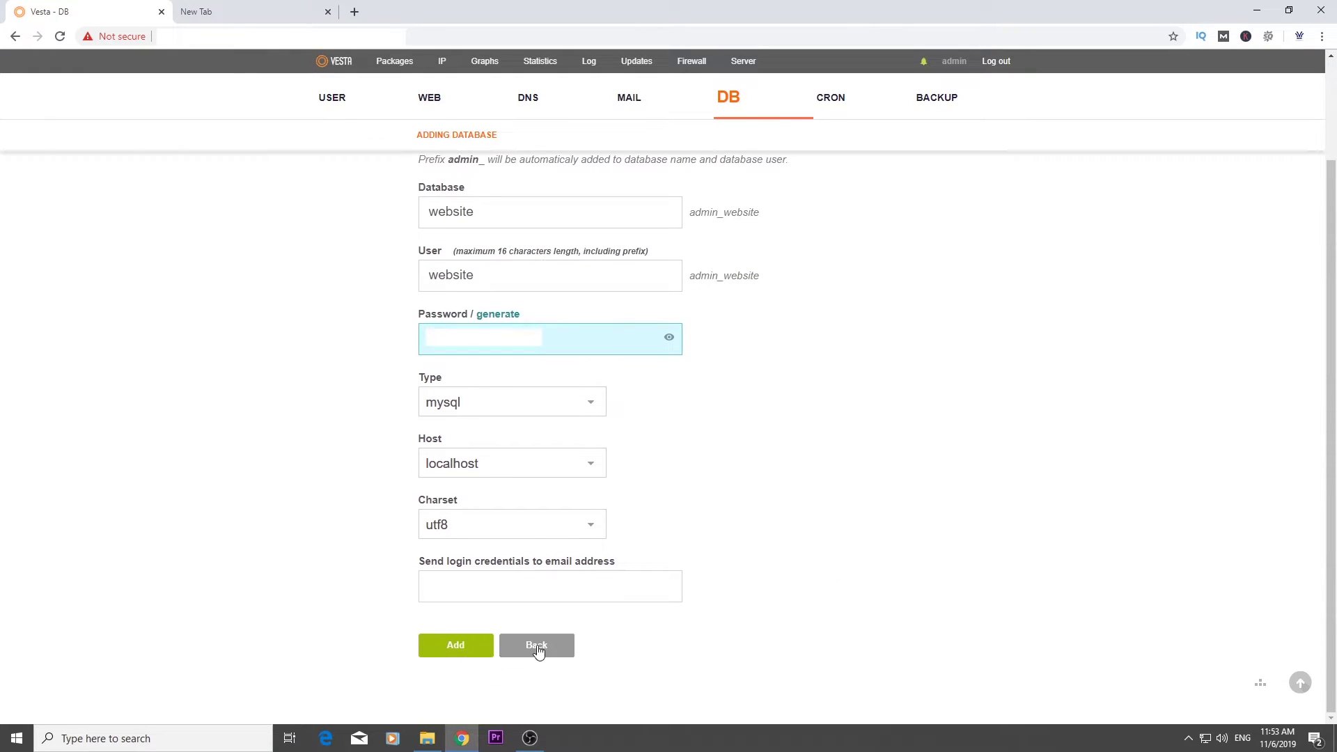
pyautogui.click(469, 649)
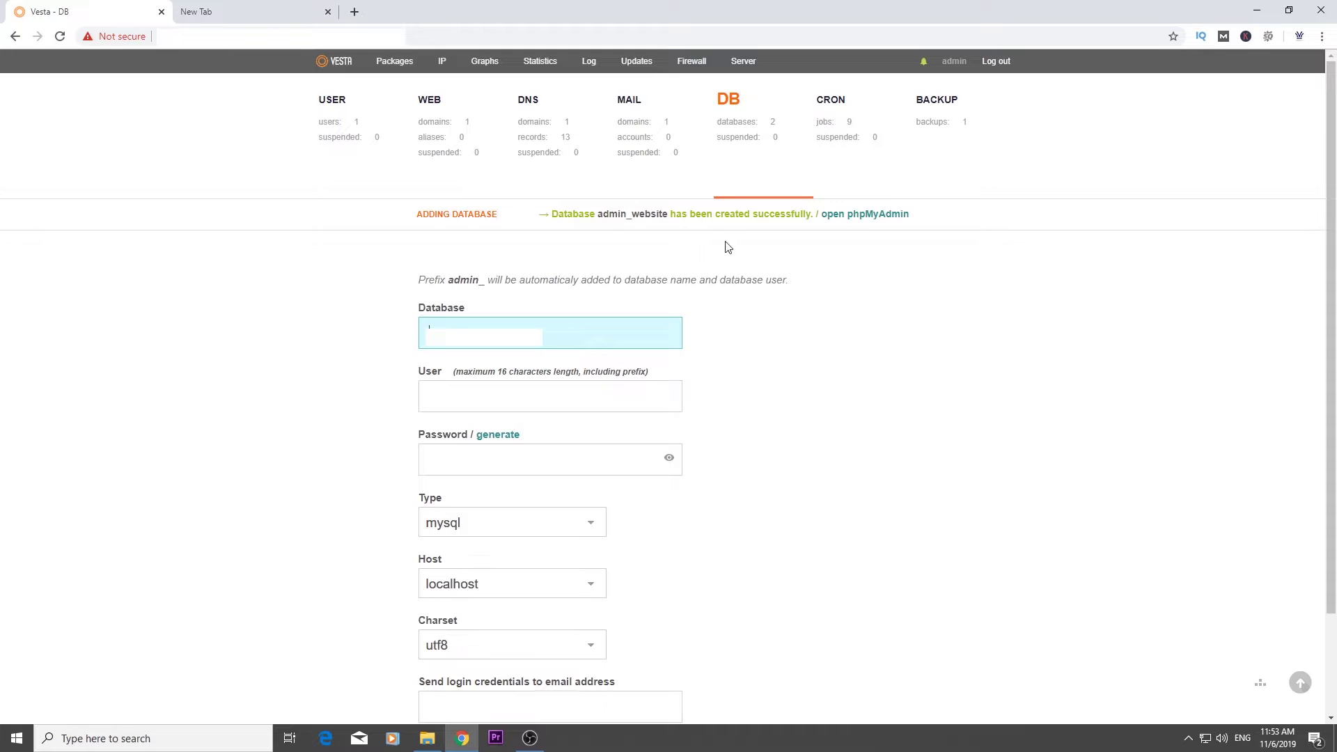
pyautogui.click(742, 129)
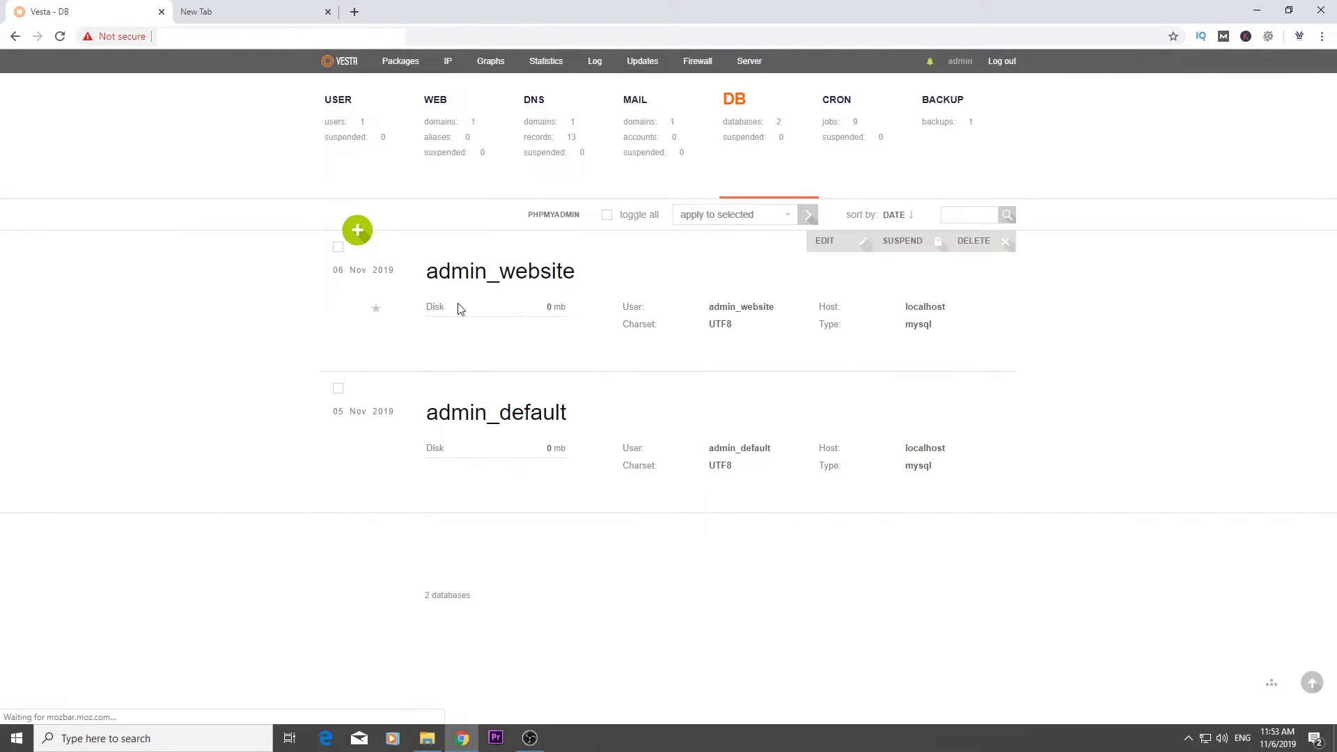
# Select the admin_website name in the database list and open a new browser tab
pyautogui.moveTo(432, 259); pyautogui.dragTo(584, 274)
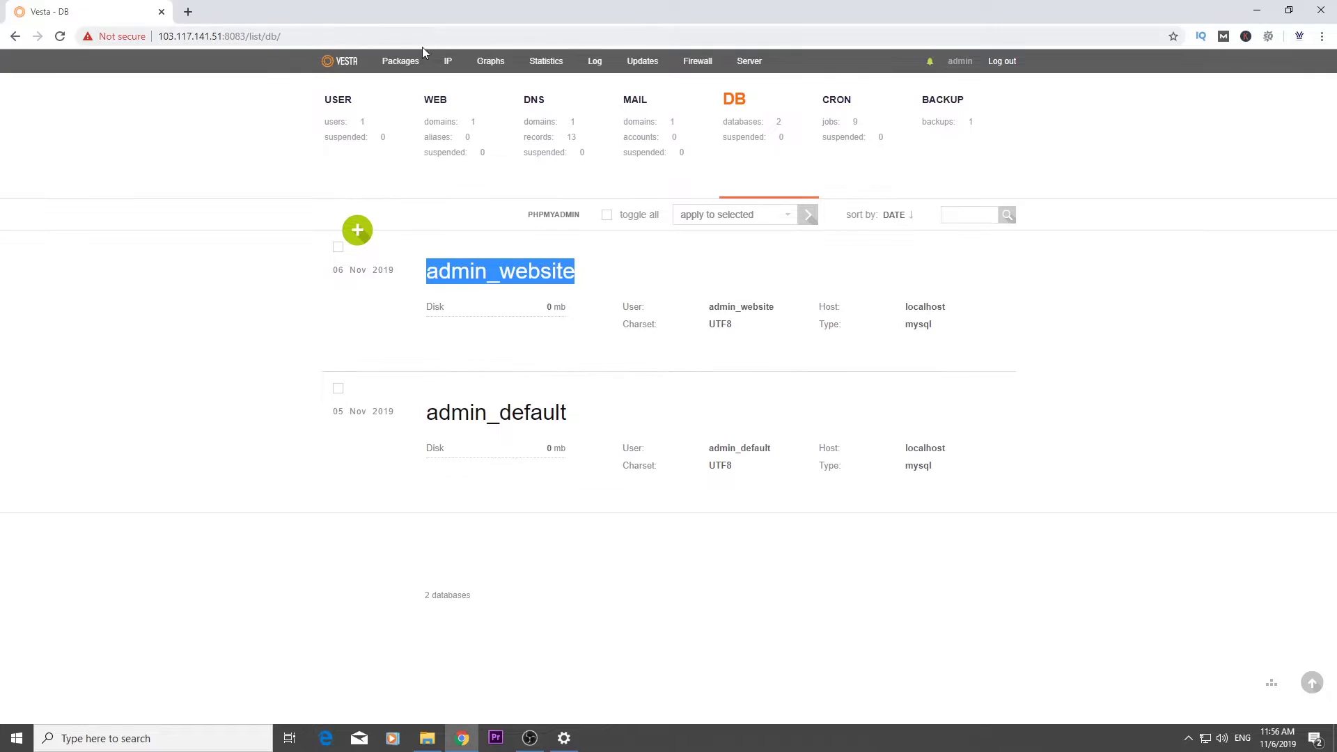
pyautogui.click(188, 13)
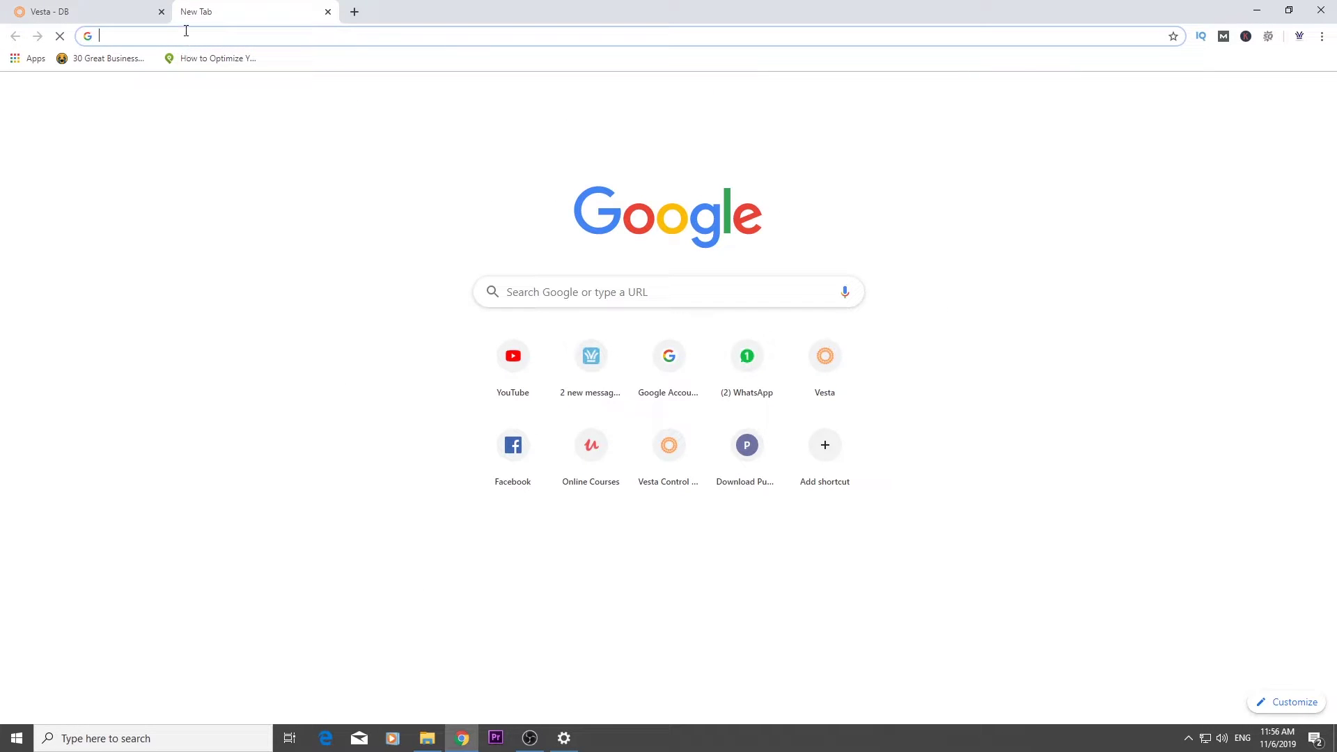
# Download the free FileZilla Client 3.45.1 win64 installer from filezilla-project.org and run it
pyautogui.hotkey('ctrl', 'v')
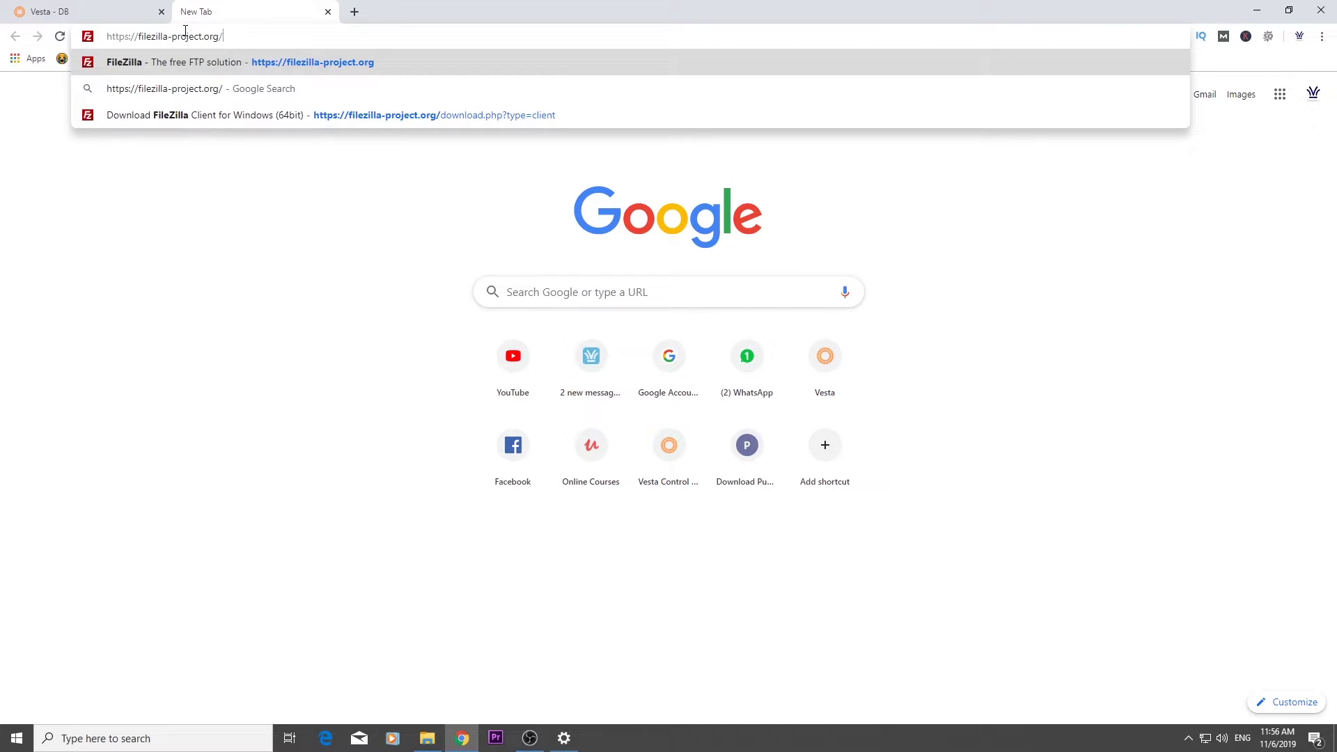
pyautogui.press('Return')
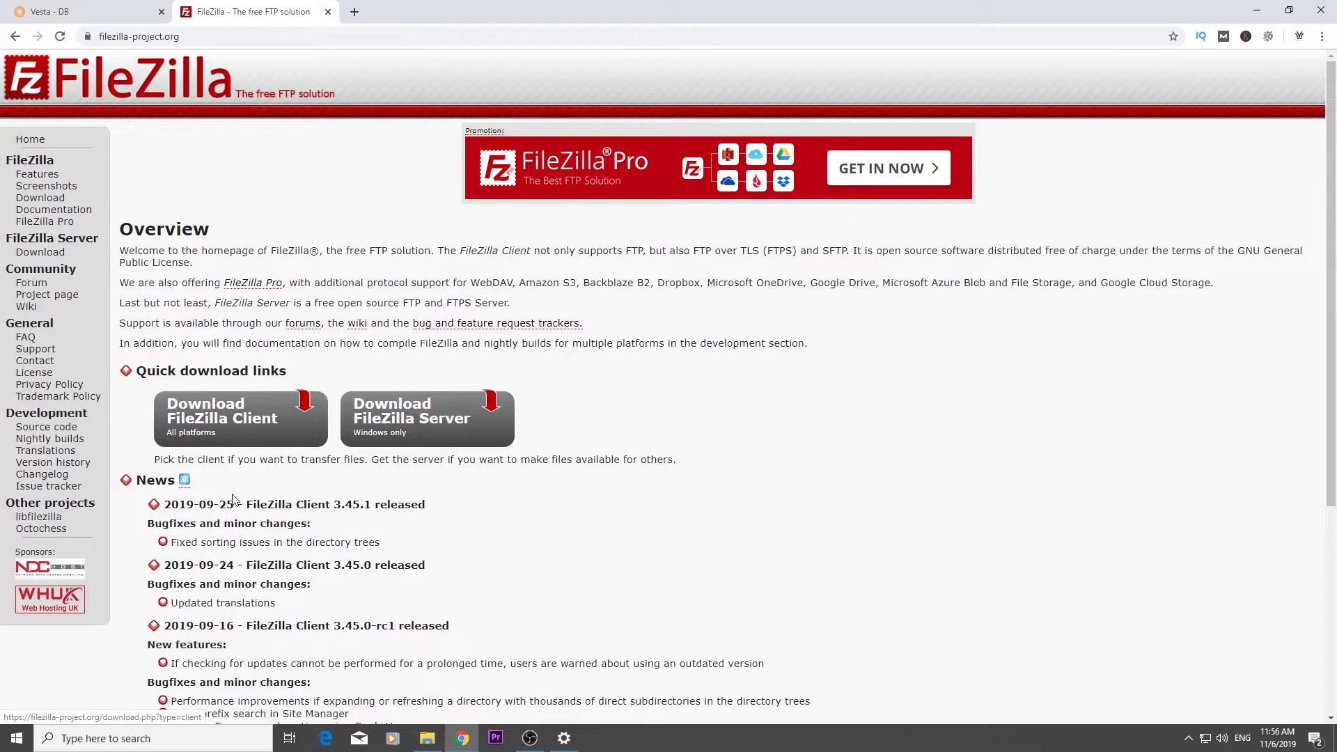
pyautogui.click(233, 415)
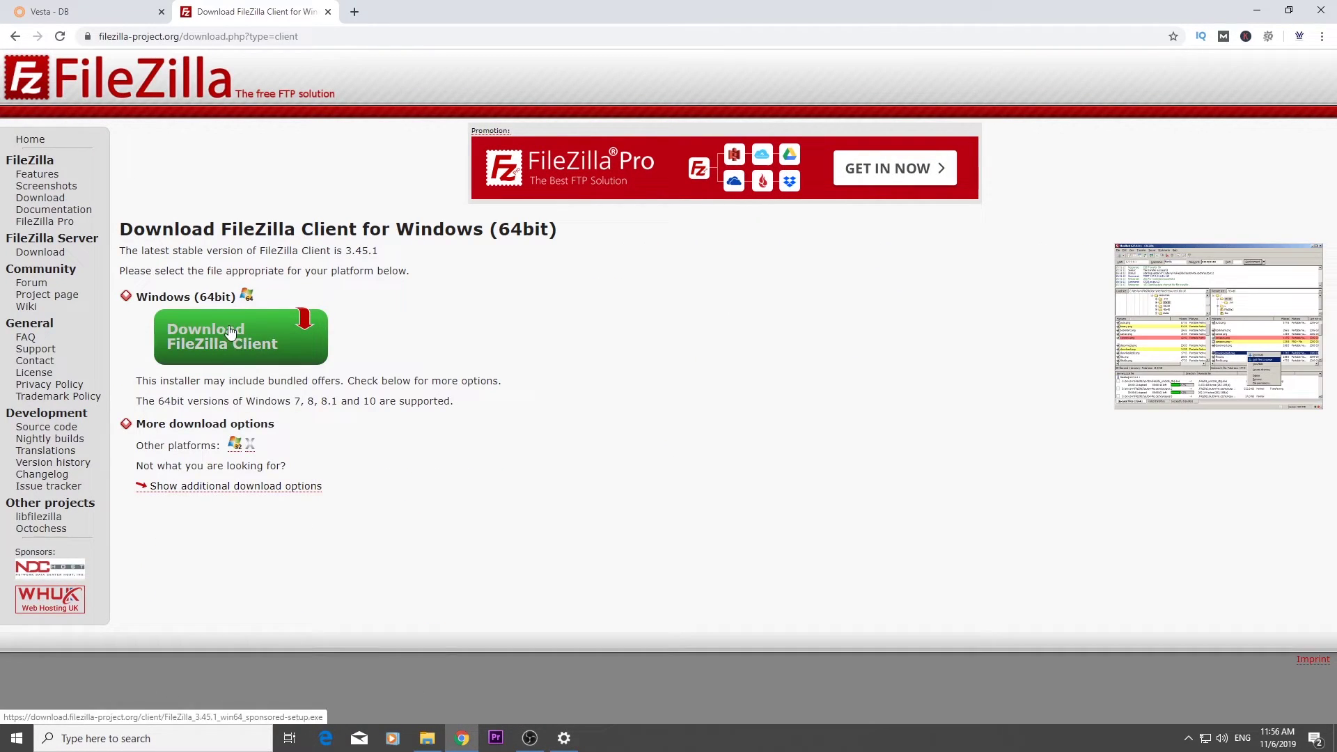
pyautogui.click(230, 333)
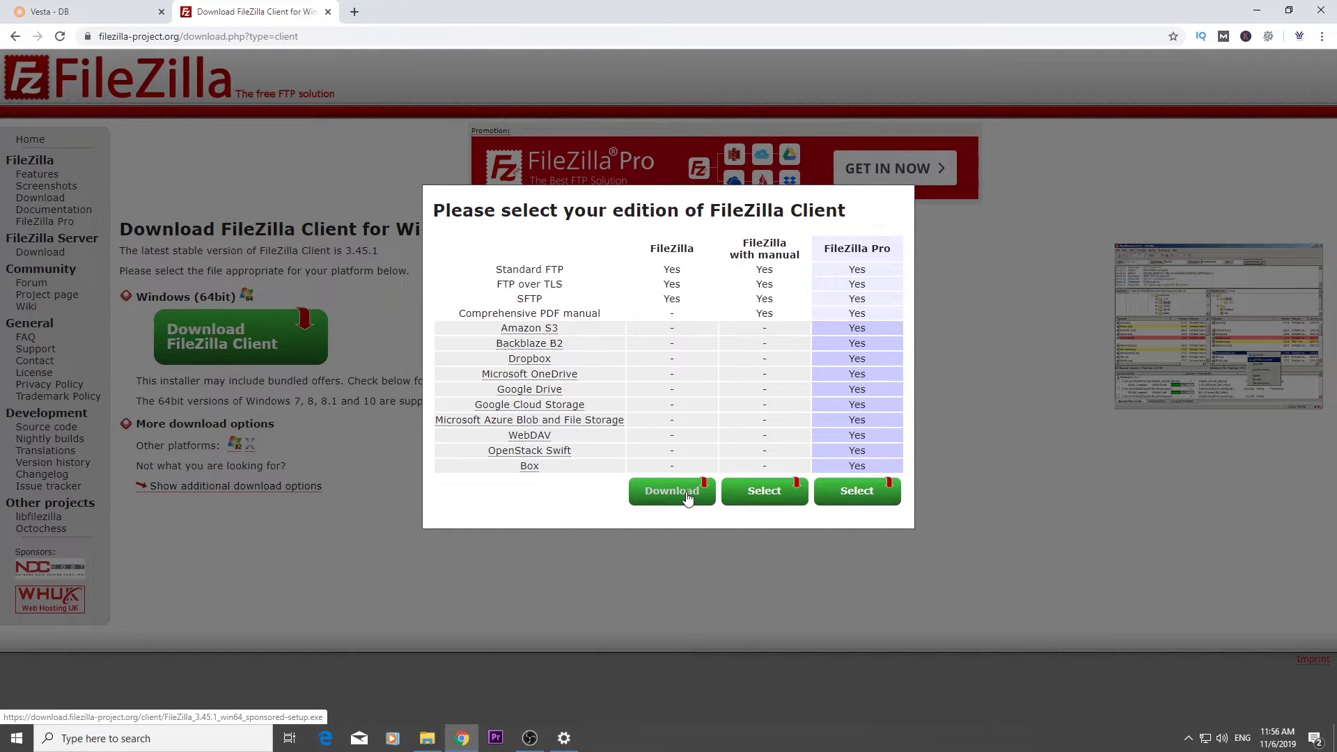
pyautogui.click(687, 497)
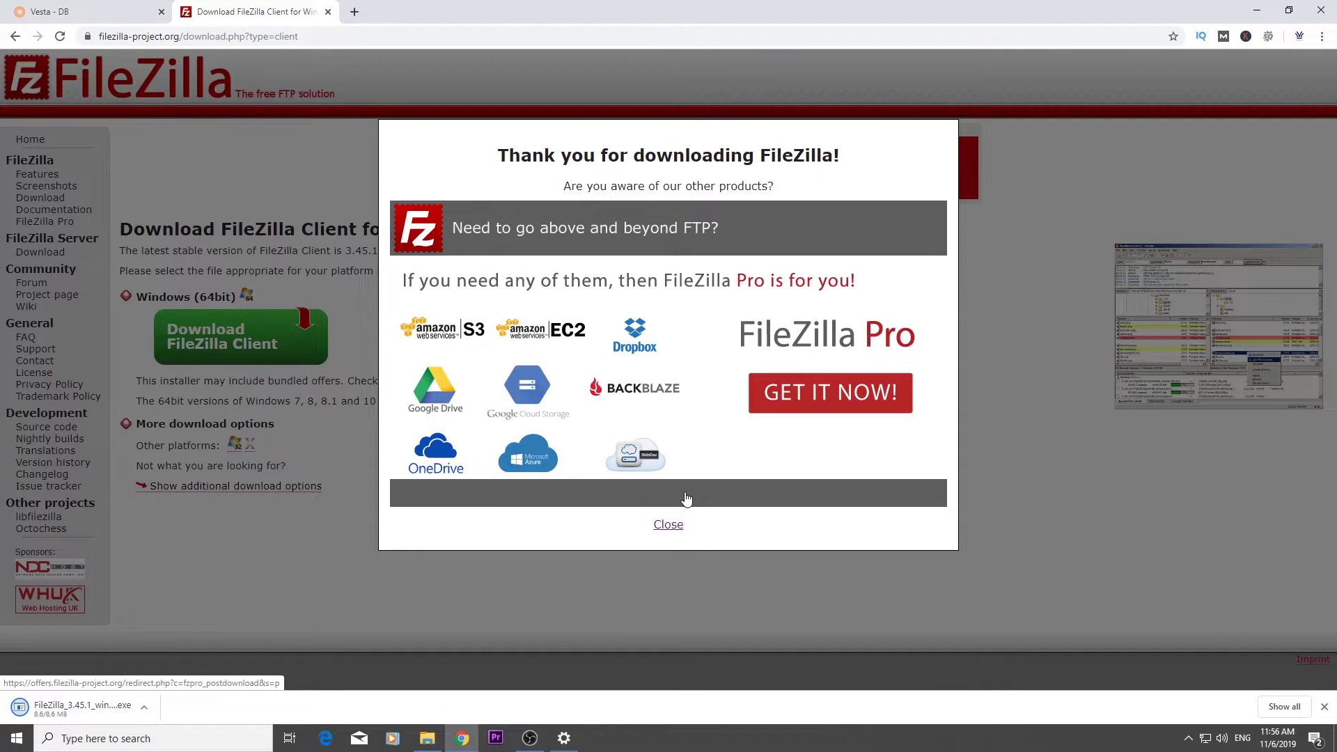
pyautogui.click(669, 525)
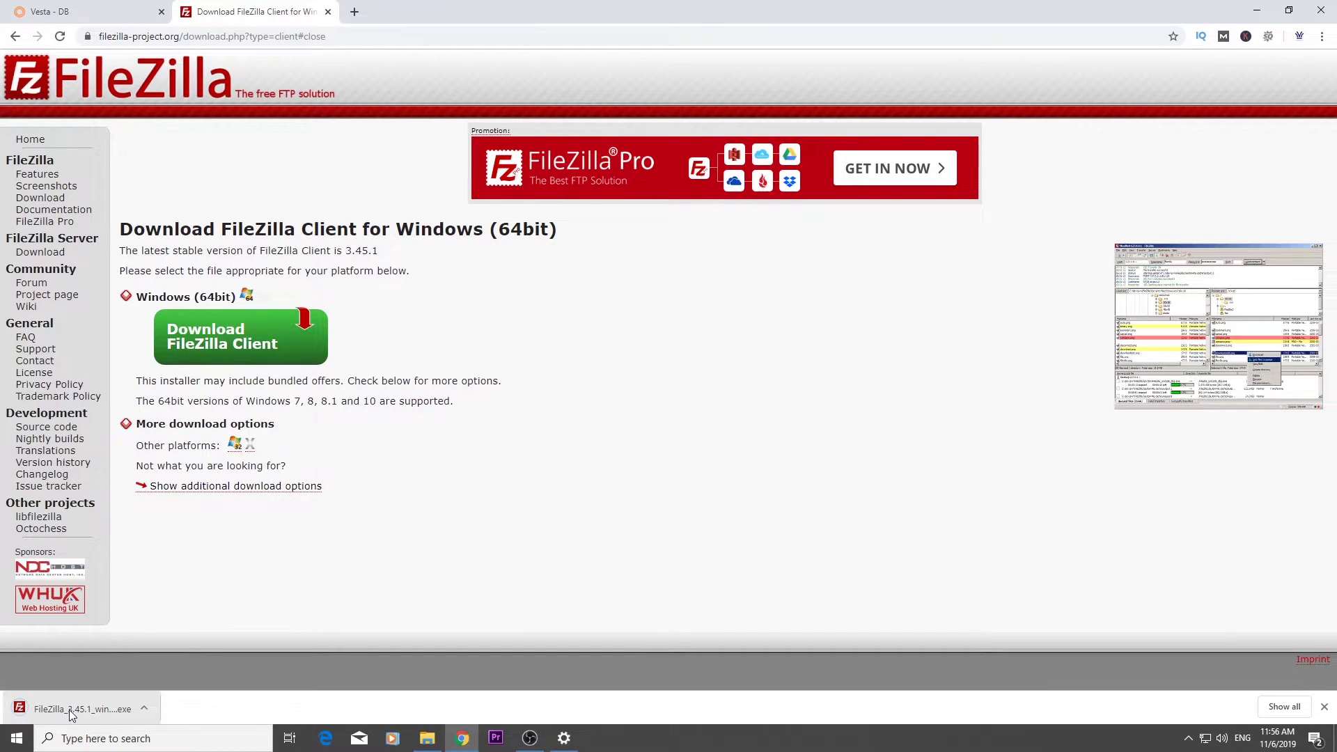
pyautogui.click(72, 709)
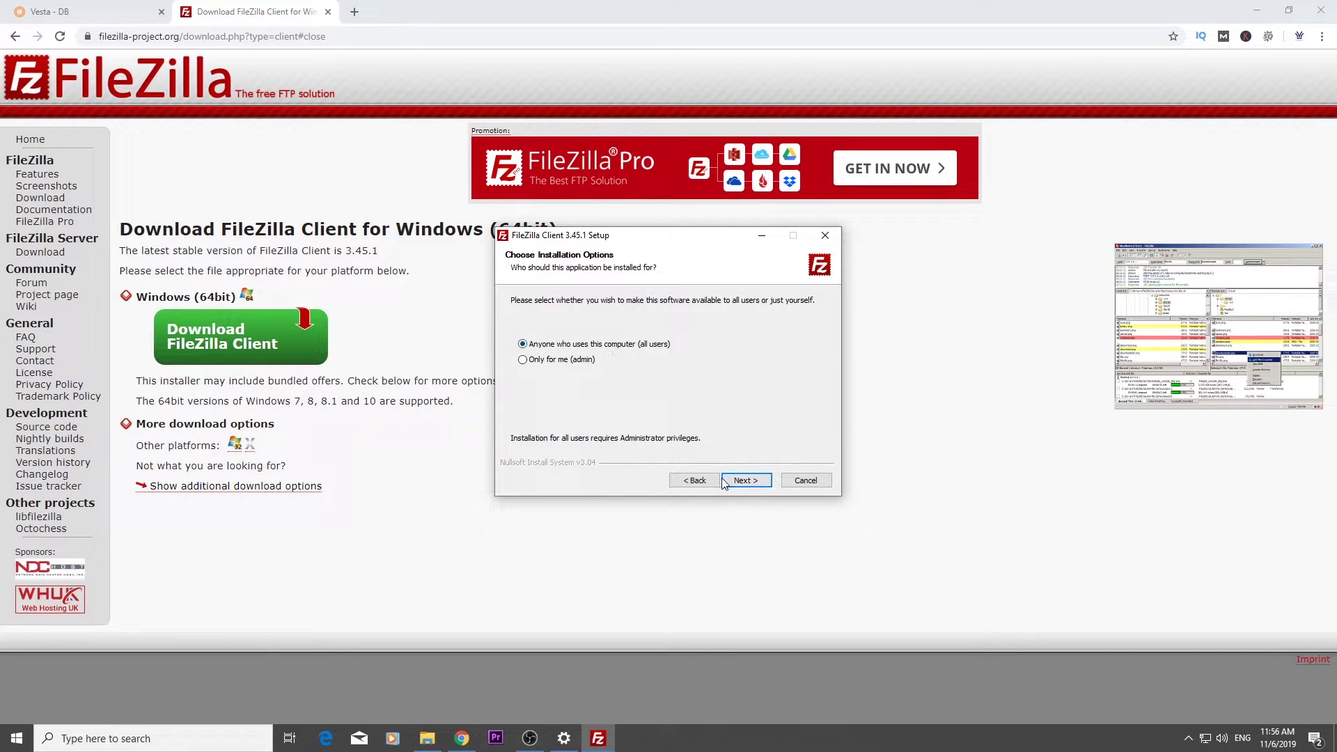
# Install FileZilla 3.45.1 for all users with default components, launch it, and dismiss the welcome message
pyautogui.click(734, 480)
pyautogui.click(734, 480)
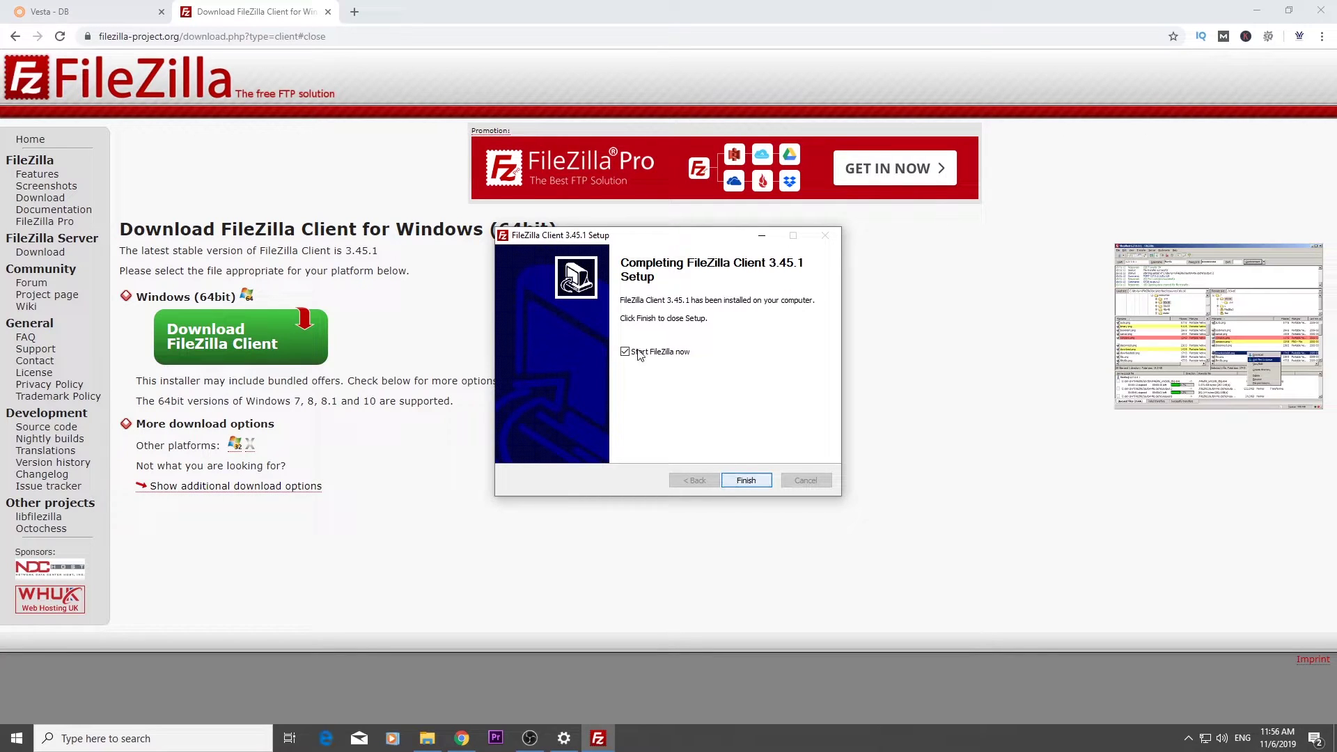
pyautogui.click(743, 483)
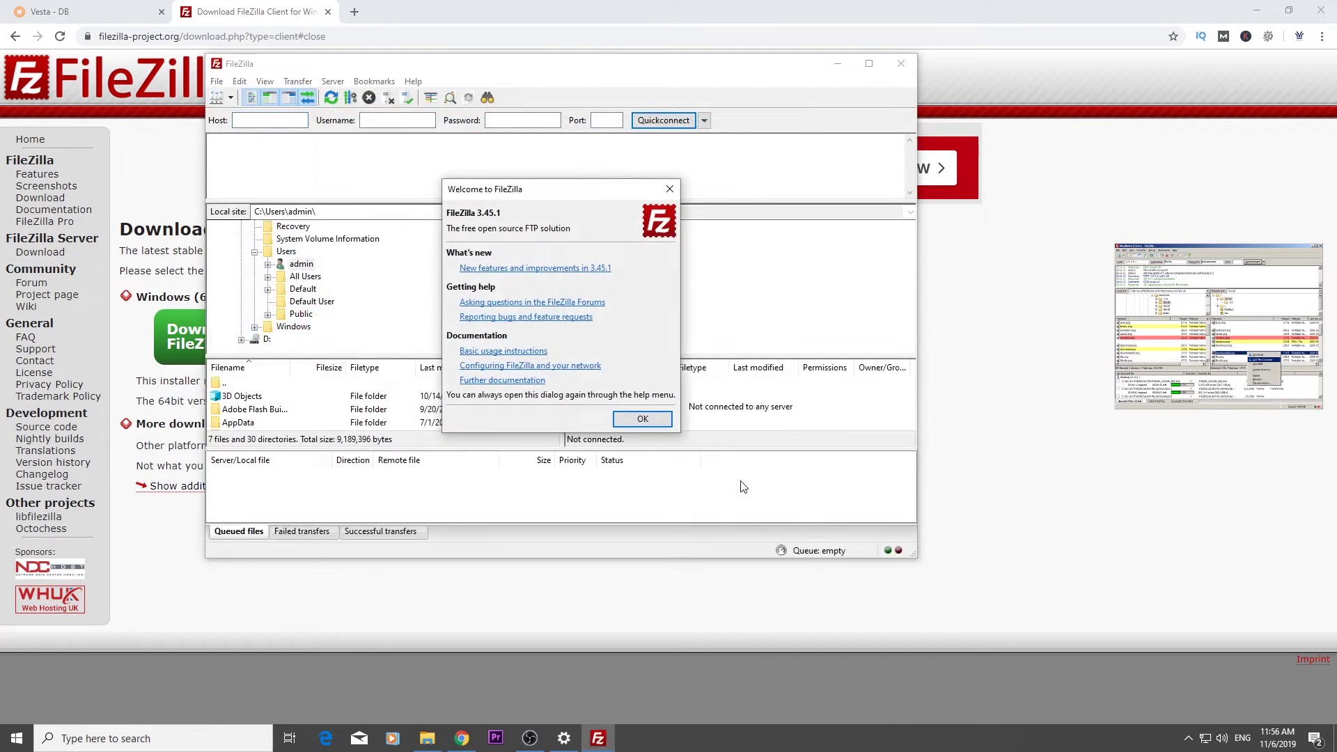
pyautogui.click(631, 416)
# Quickconnect FileZilla to test.casbay.com as admin, always allowing insecure plain FTP for this server
pyautogui.click(869, 63)
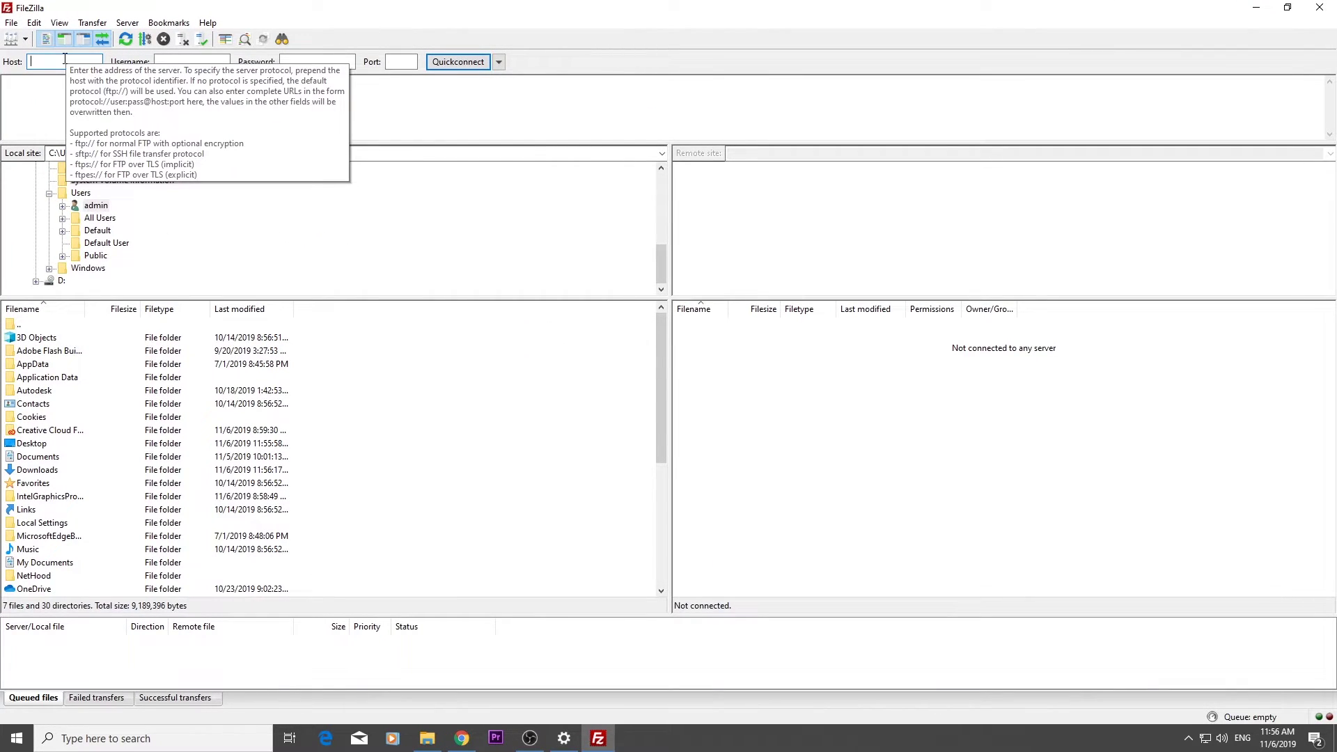
pyautogui.click(65, 61)
pyautogui.write('test.casbay.com')
pyautogui.press('Tab')
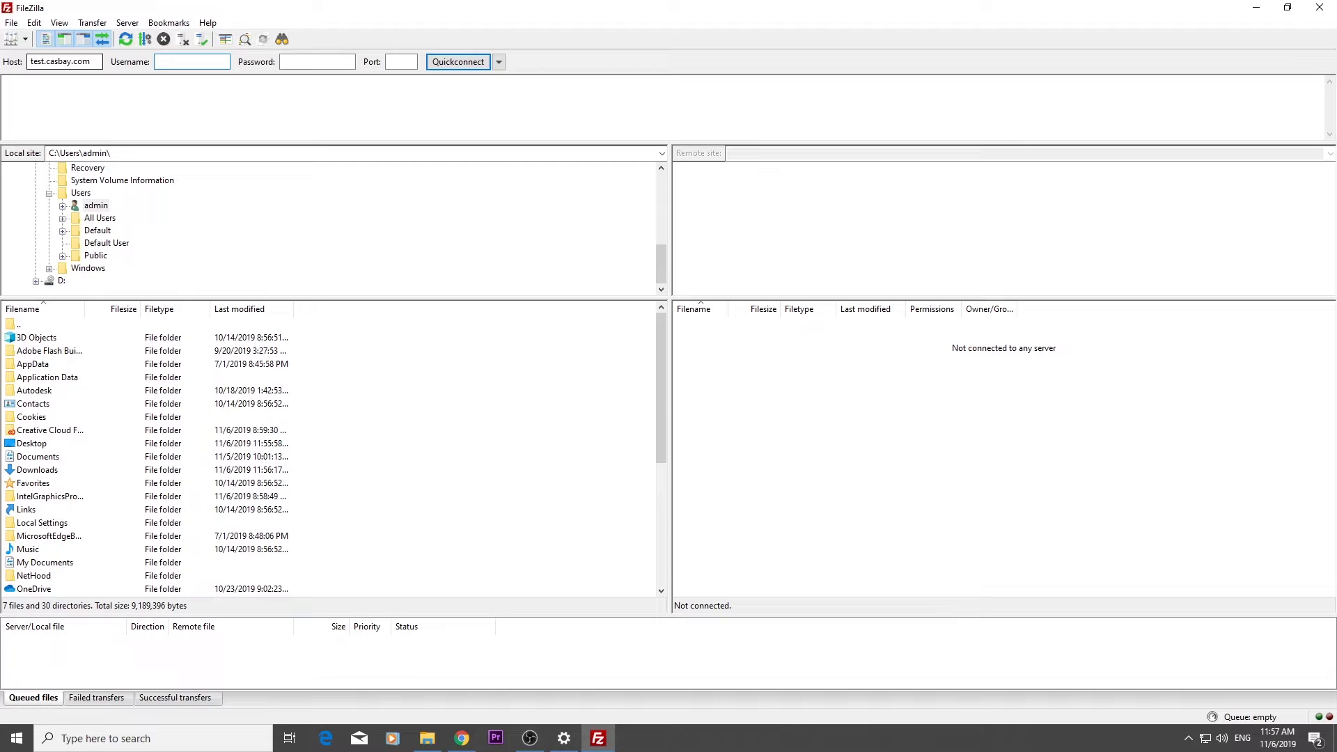
pyautogui.write('admin')
pyautogui.press('Tab')
pyautogui.hotkey('ctrl', 'v')
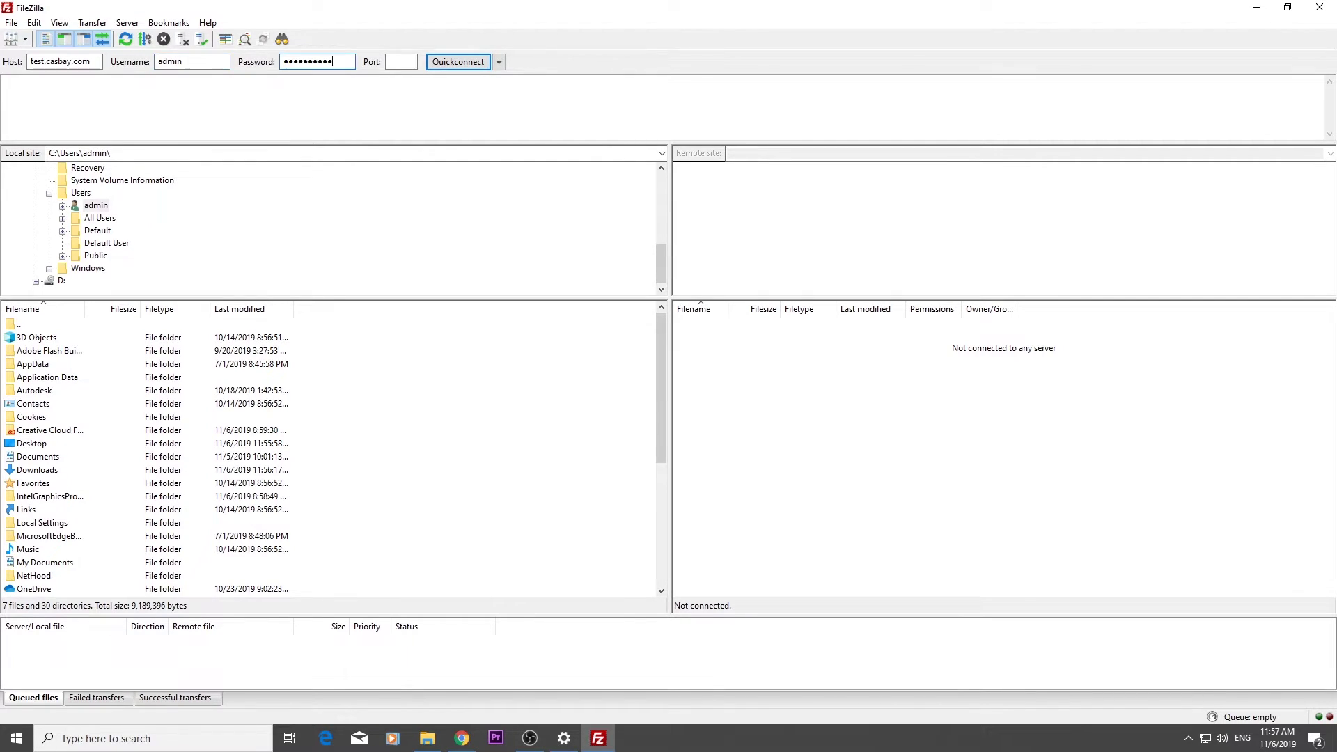
pyautogui.click(454, 61)
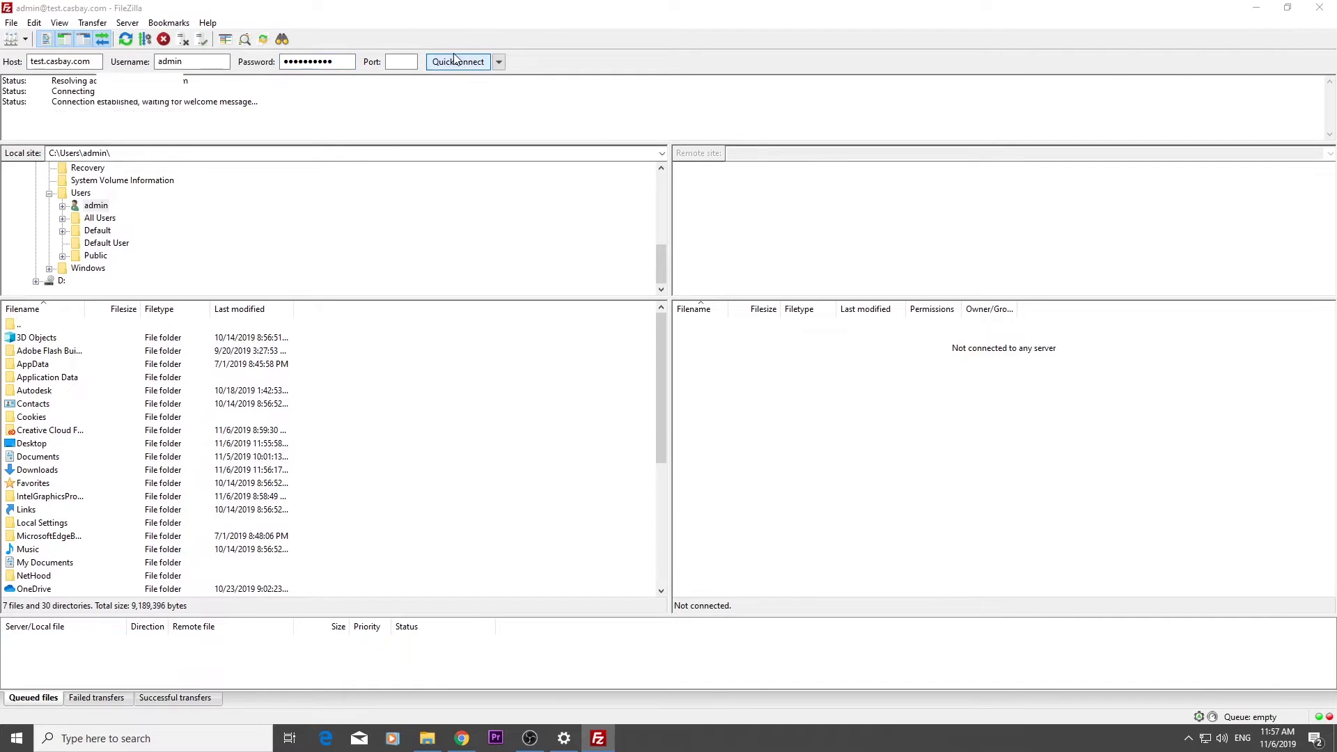
pyautogui.click(652, 397)
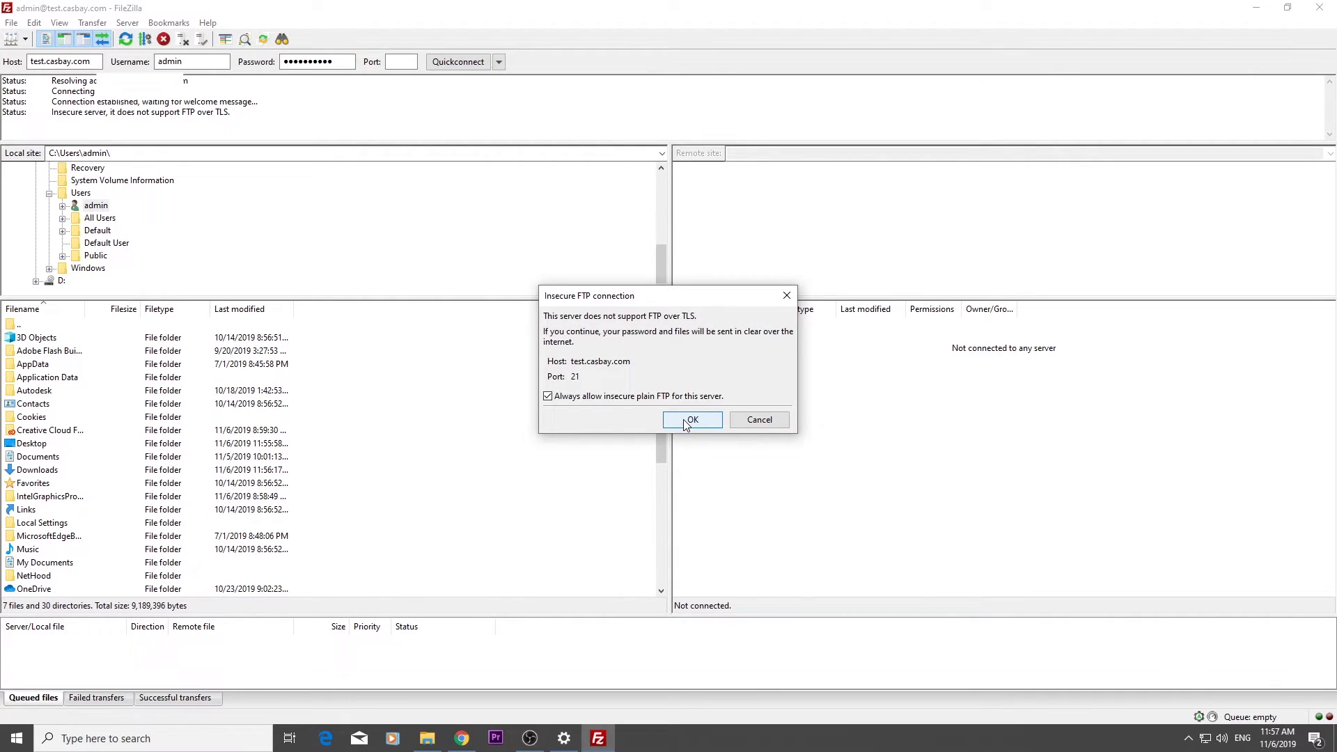
pyautogui.click(692, 420)
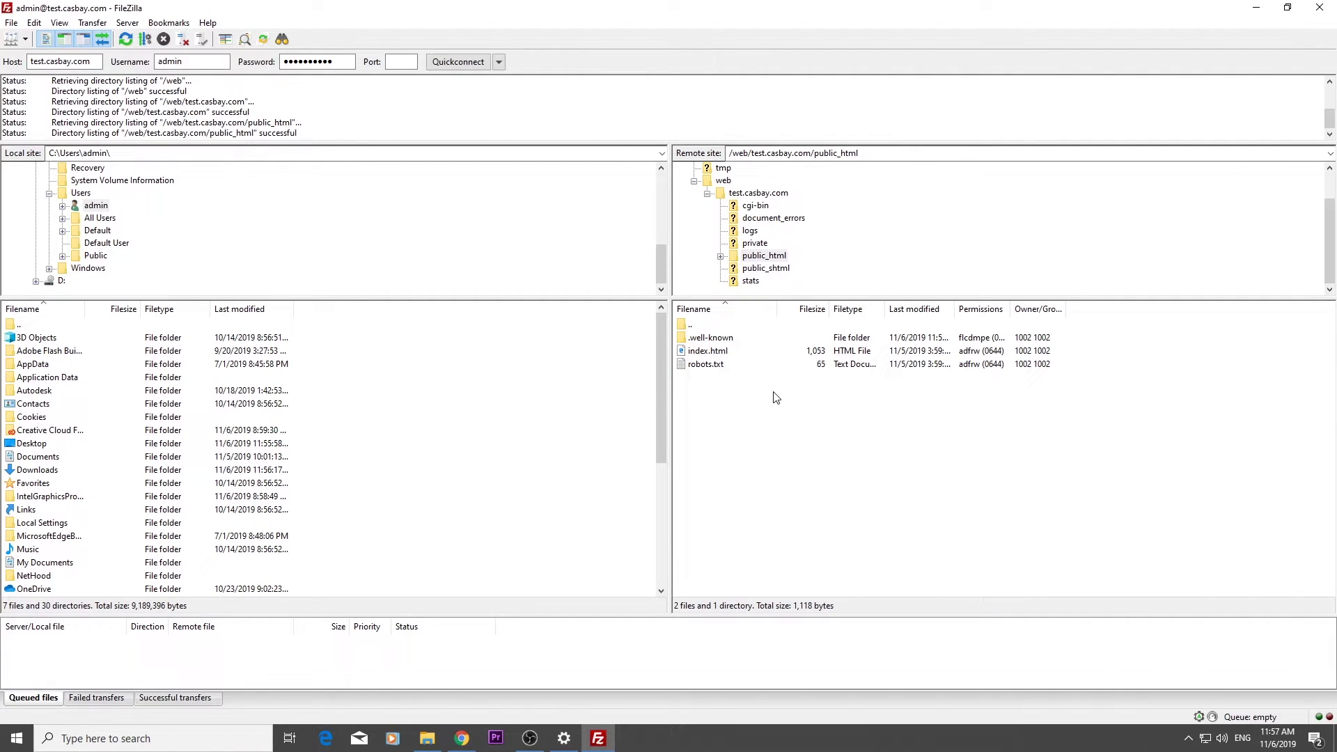
# Select index.html and robots.txt in public_html, and load test.casbay.com in a new browser tab
pyautogui.click(710, 351)
pyautogui.keyDown('shift'); pyautogui.click(718, 365); pyautogui.keyUp('shift')
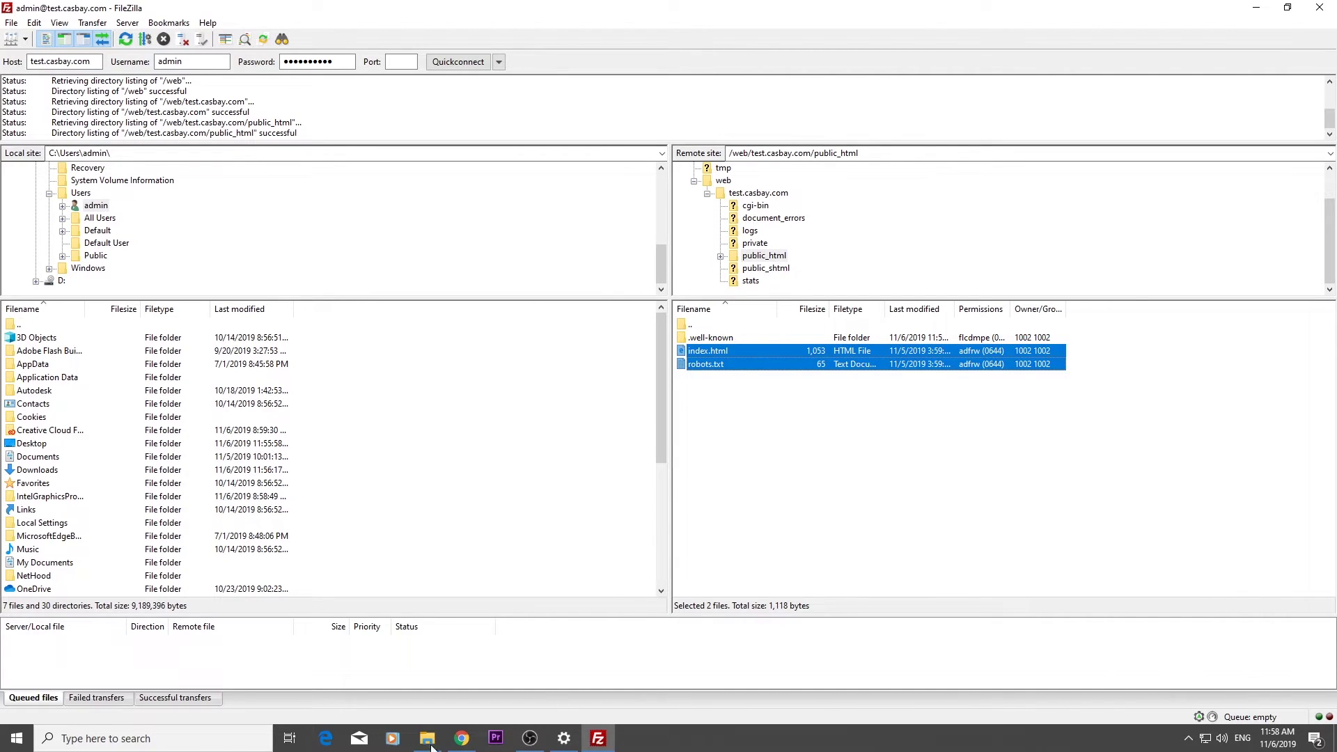
pyautogui.click(462, 738)
pyautogui.click(354, 13)
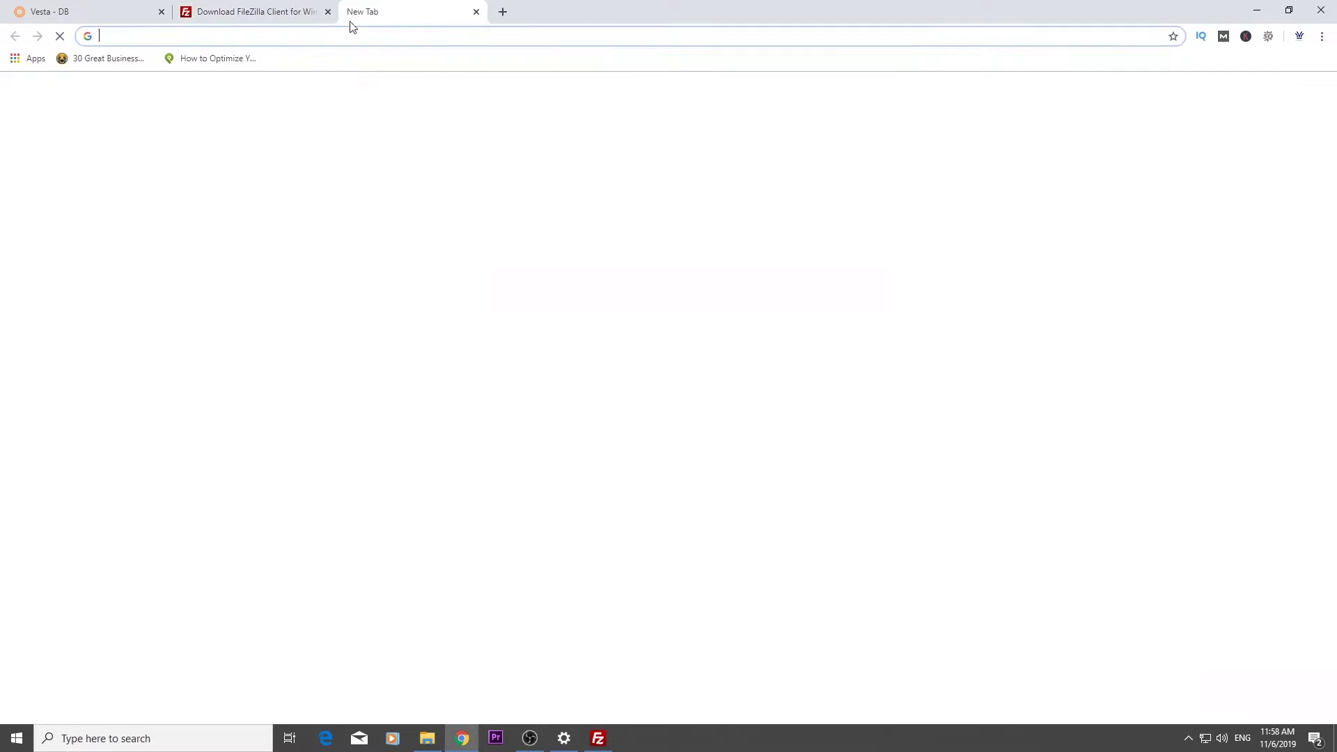
pyautogui.write('test')
pyautogui.press('Return')
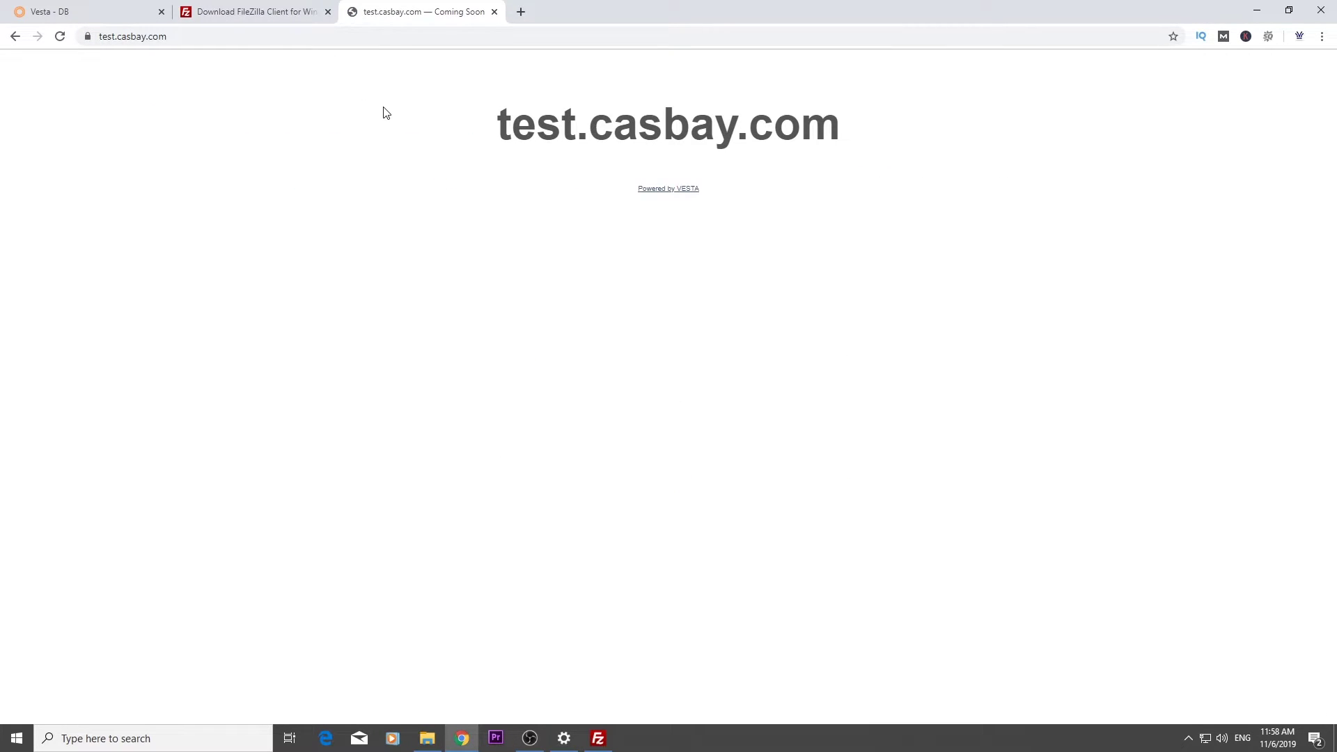
# Delete index.html and robots.txt from the server and reload test.casbay.com to show the Apache test page
pyautogui.click(597, 738)
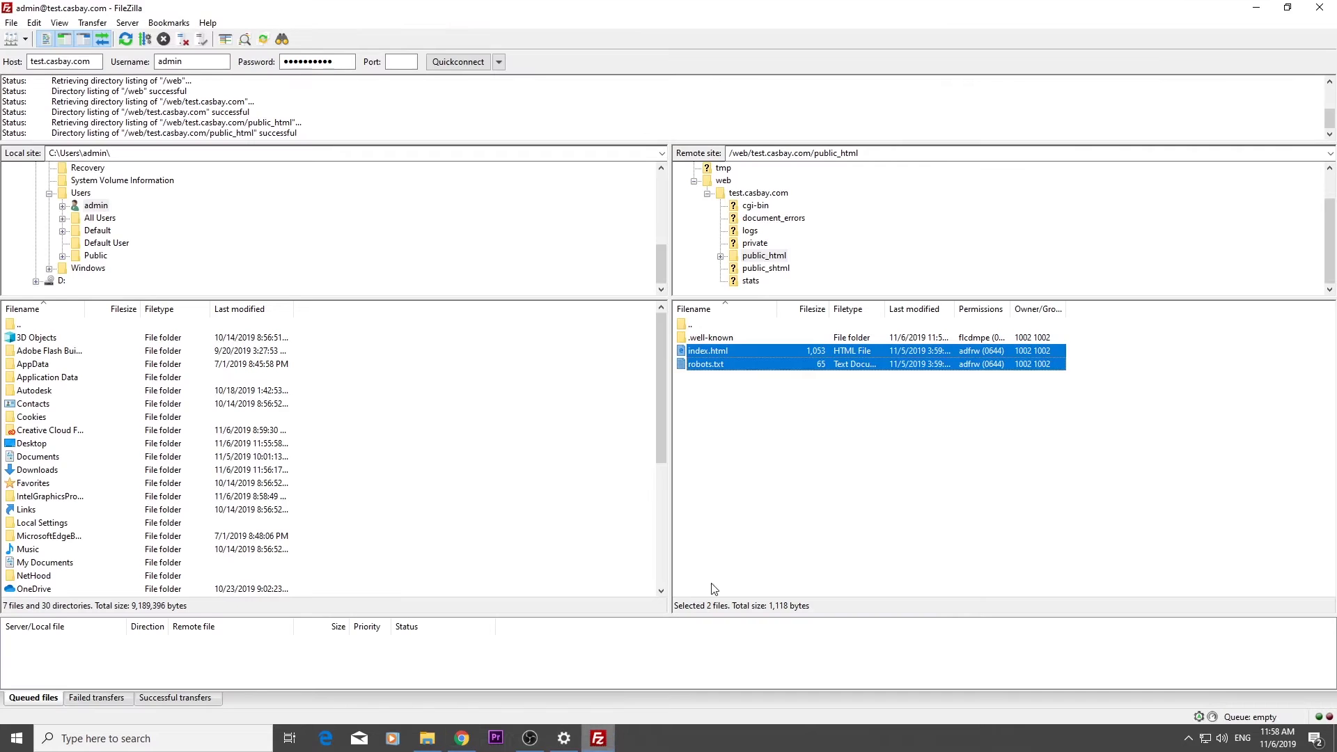
pyautogui.rightClick(785, 365)
pyautogui.click(830, 488)
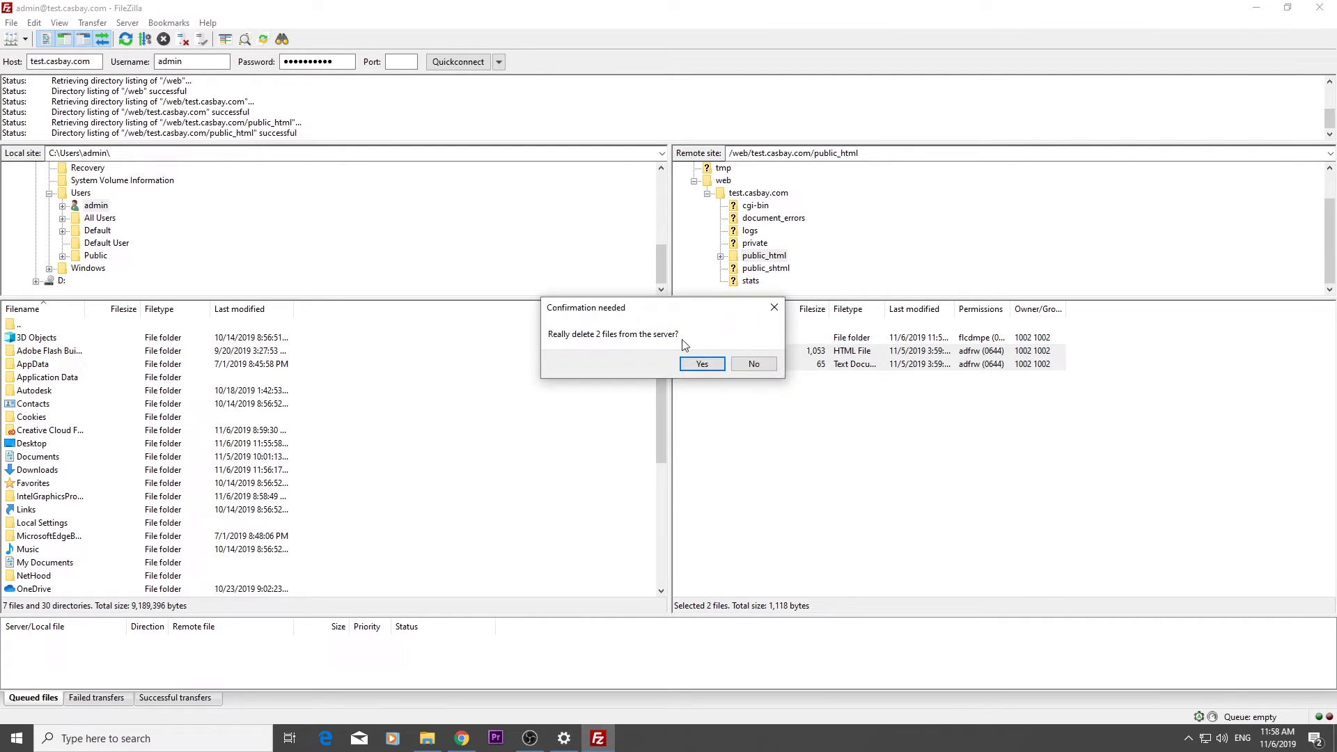
pyautogui.click(695, 365)
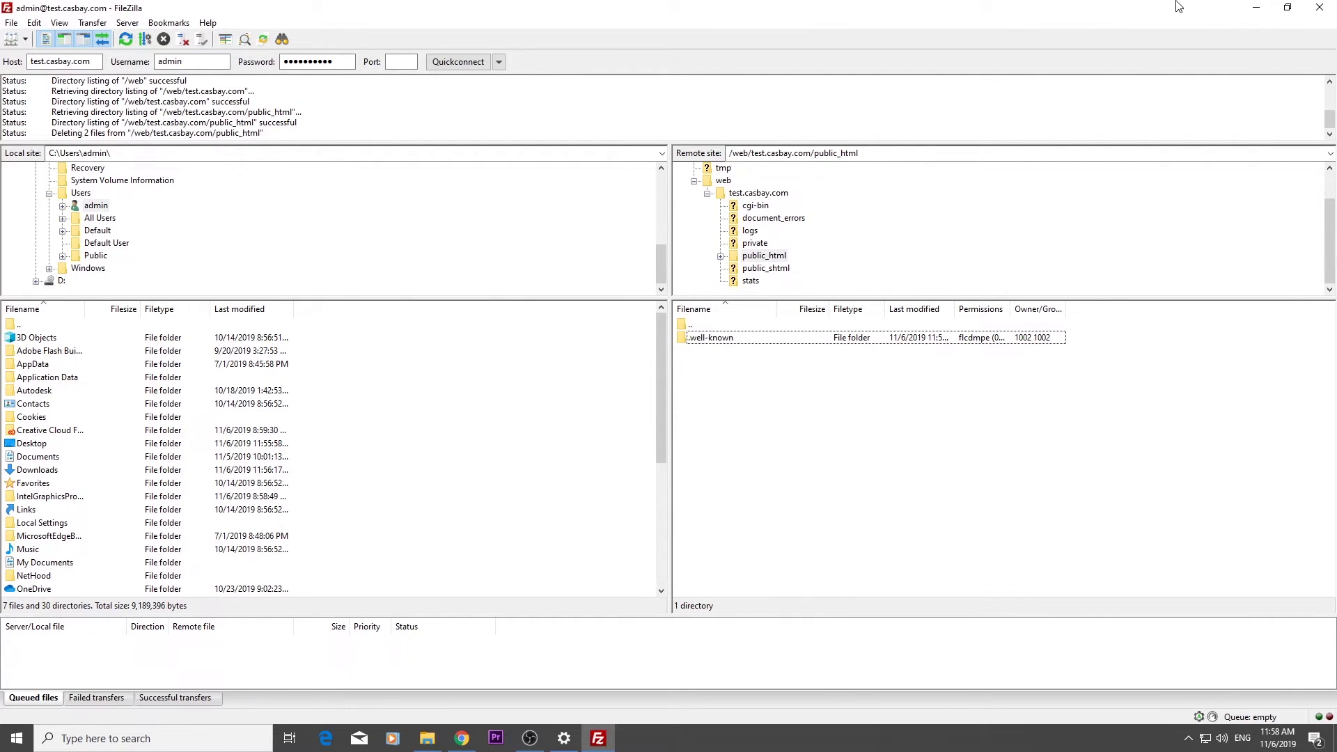
pyautogui.click(1258, 7)
pyautogui.click(59, 39)
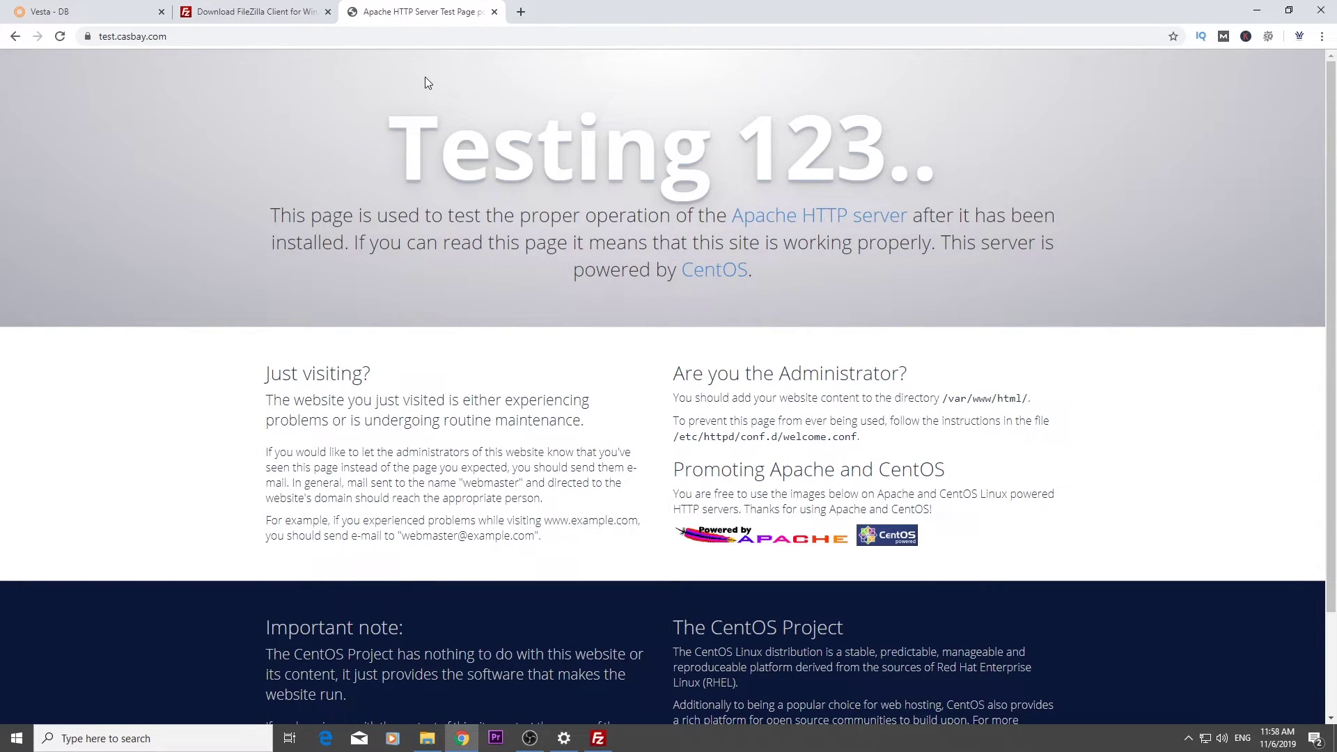
# Download the WordPress 5.2.4 zip from wordpress.org and view it in the Downloads folder
pyautogui.click(451, 32)
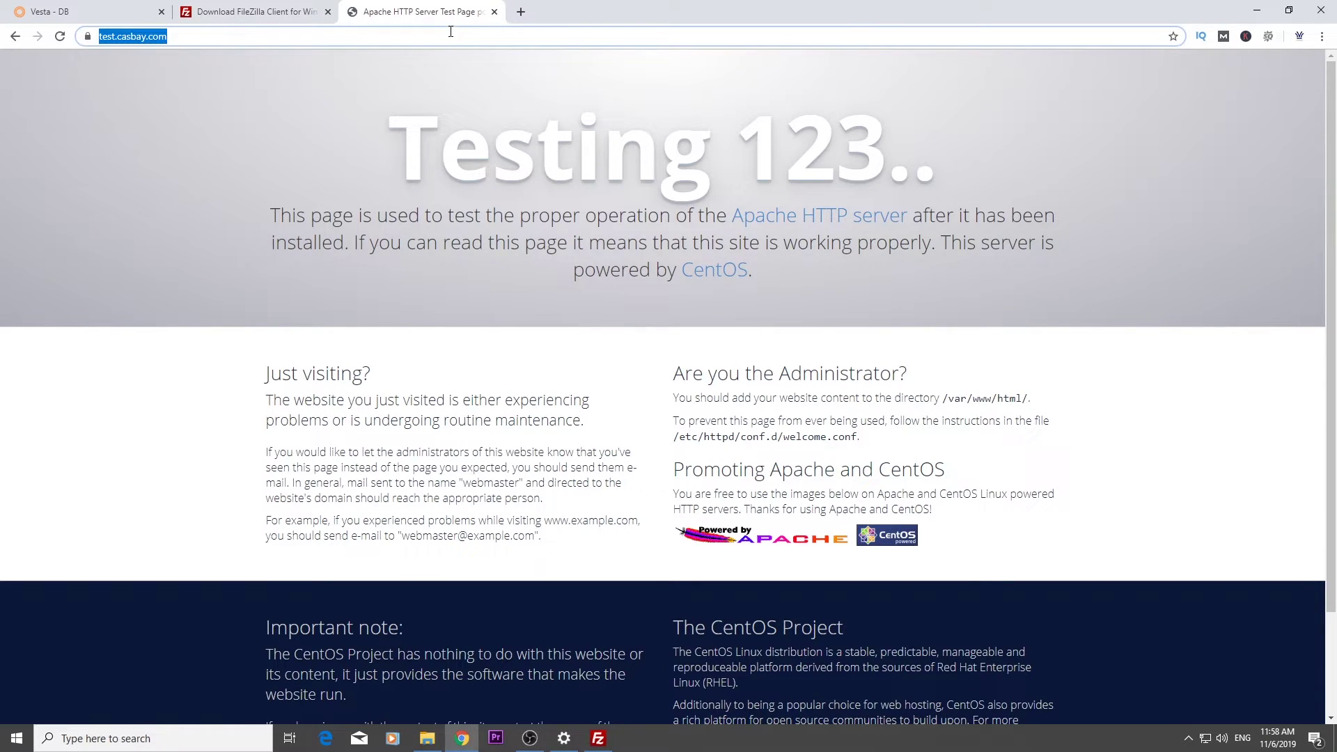
pyautogui.write('wordpress.org')
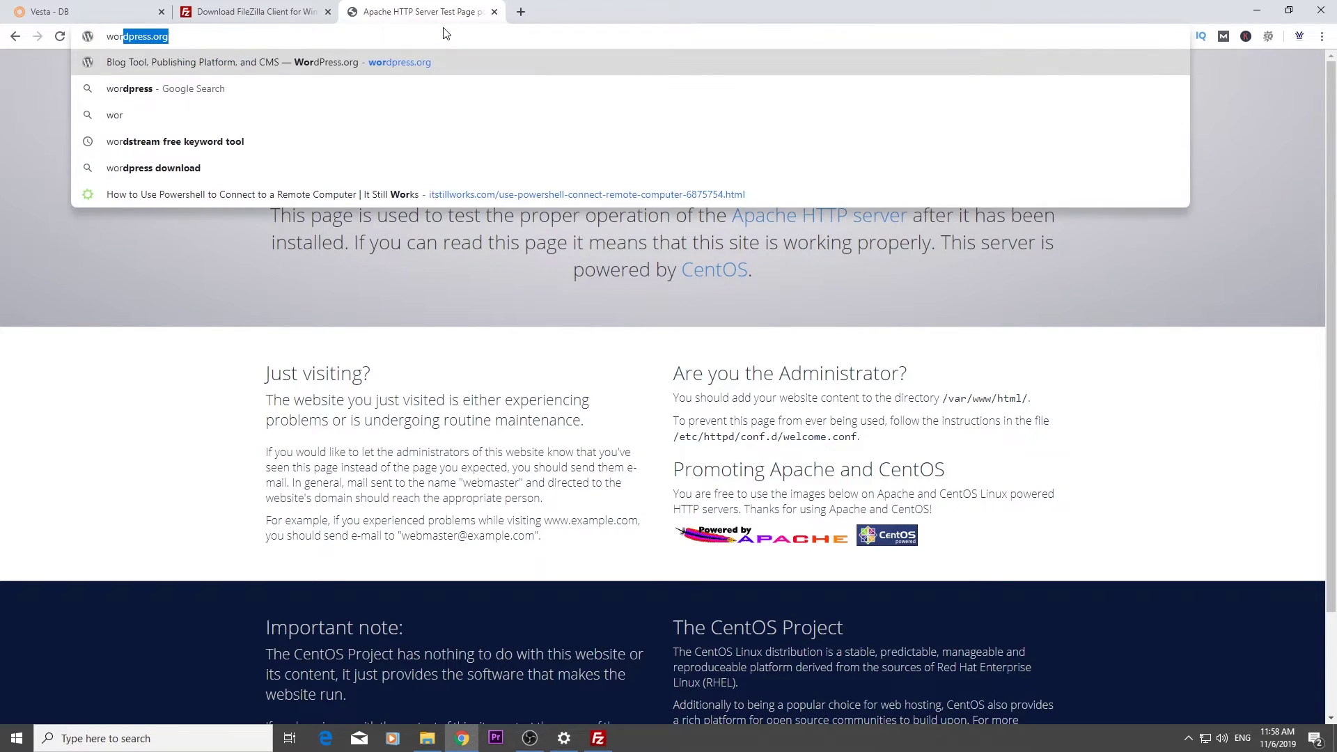
pyautogui.press('Return')
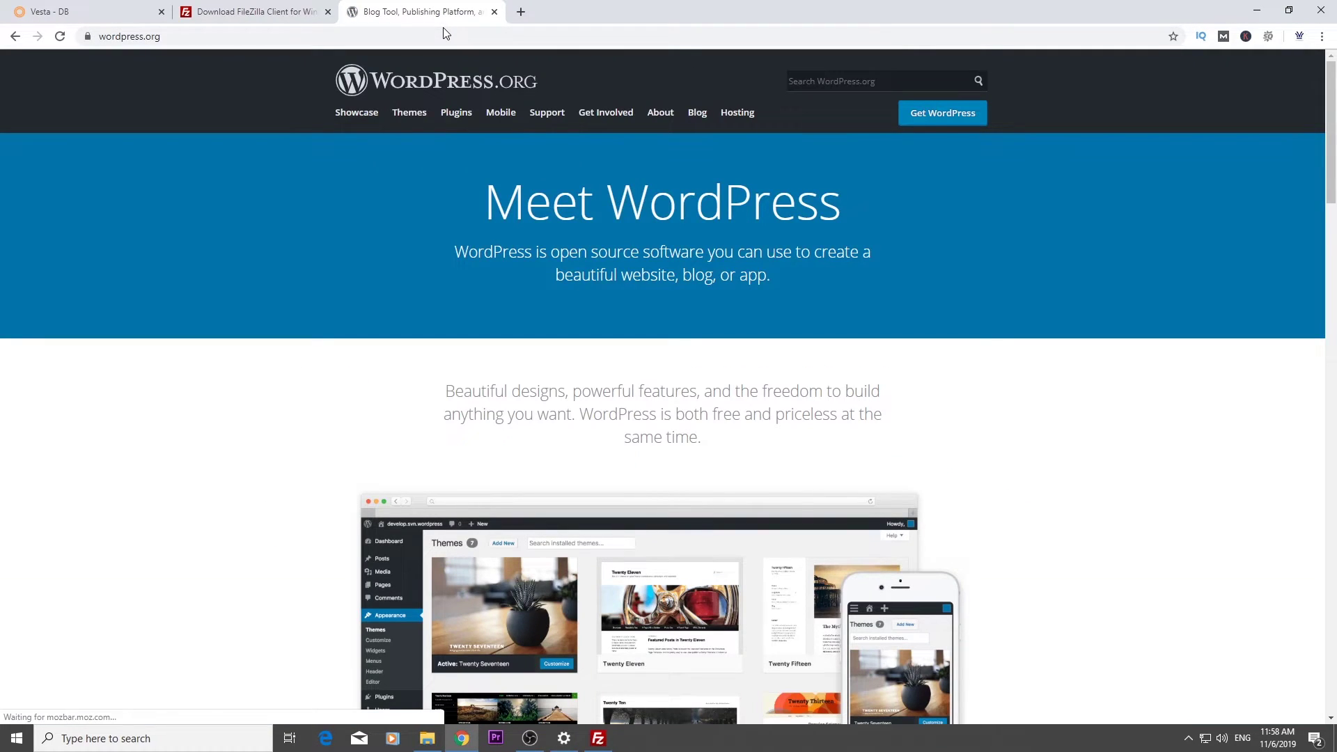
pyautogui.click(935, 113)
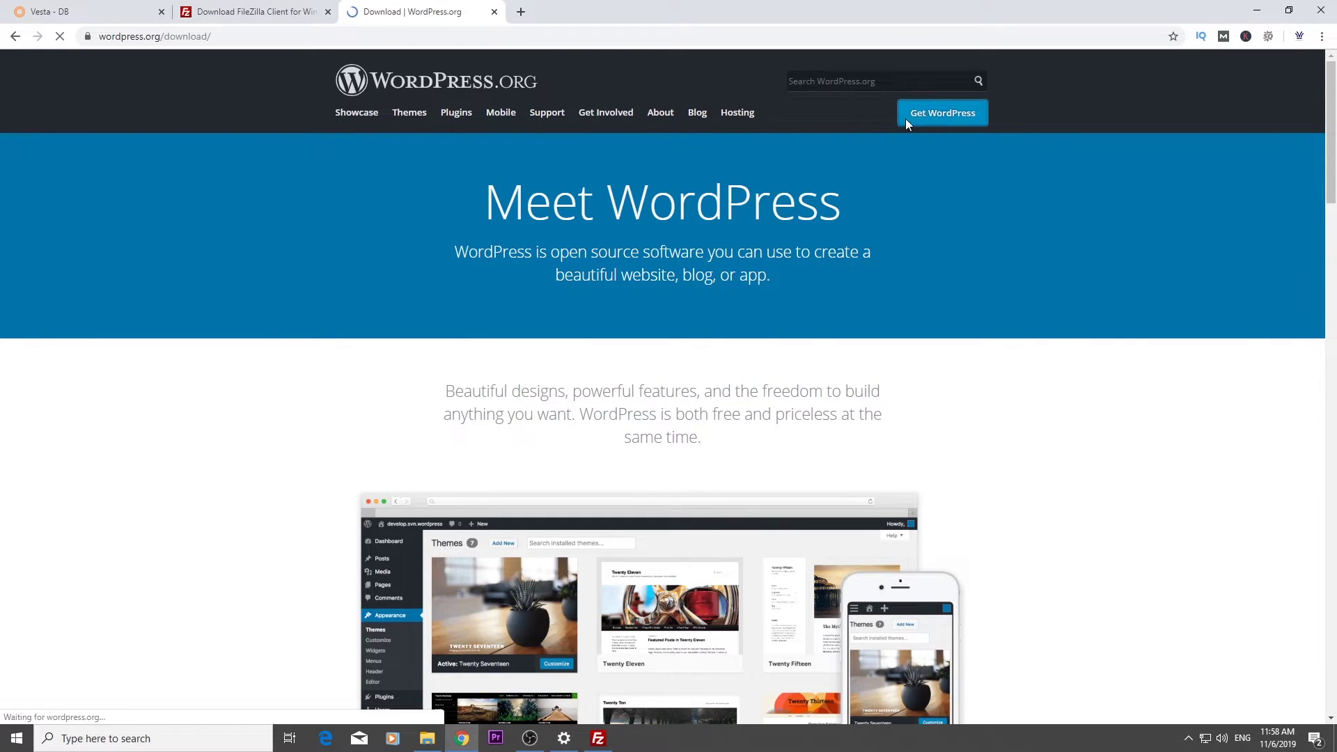
pyautogui.click(650, 502)
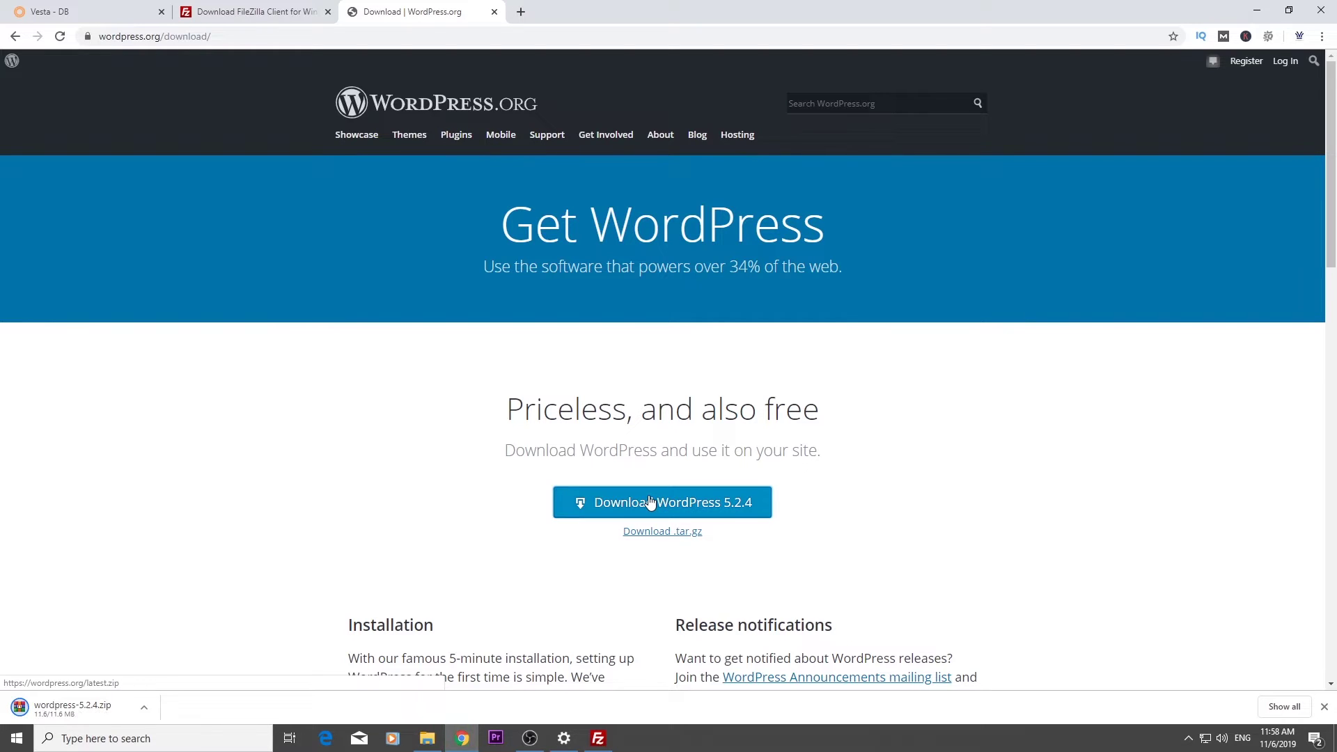
pyautogui.click(427, 738)
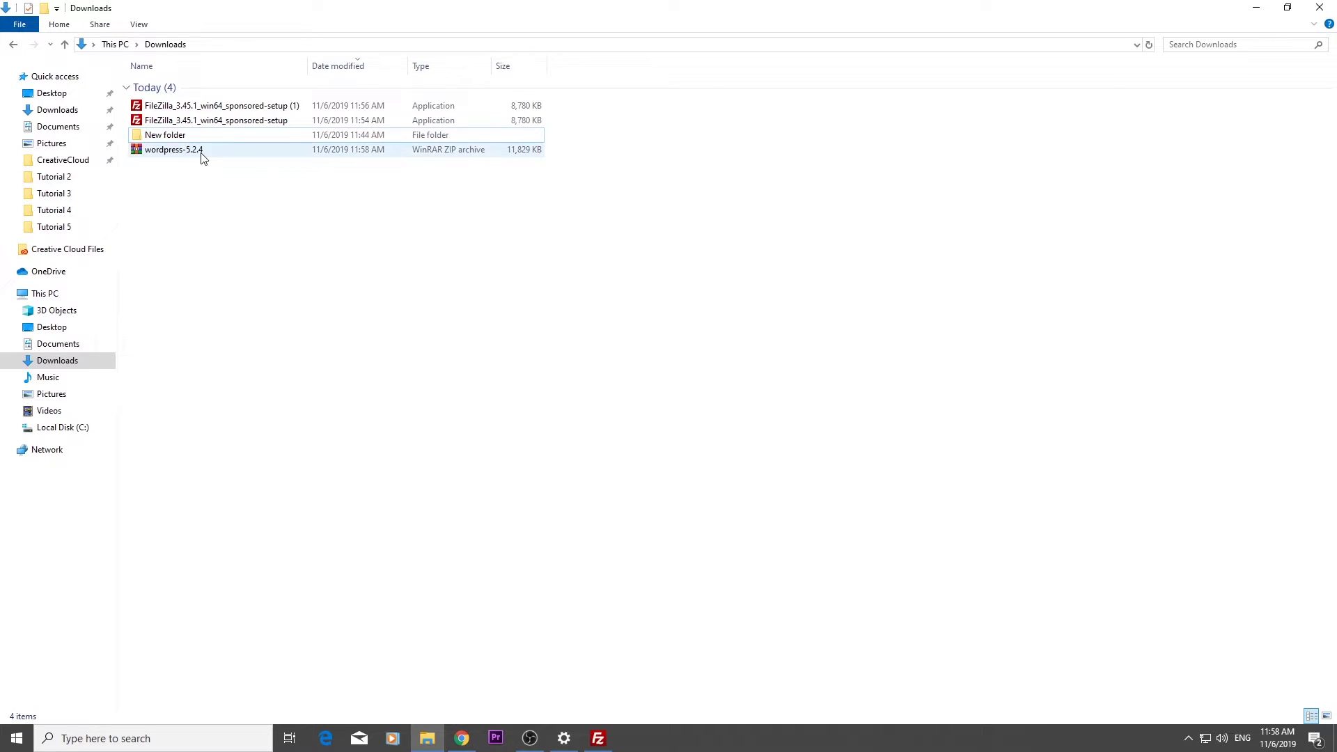
# Extract wordpress-5.2.4.zip to a wordpress-5.2.4 folder, check its wordpress subfolder, and close Explorer
pyautogui.doubleClick(233, 14)
pyautogui.click(491, 183)
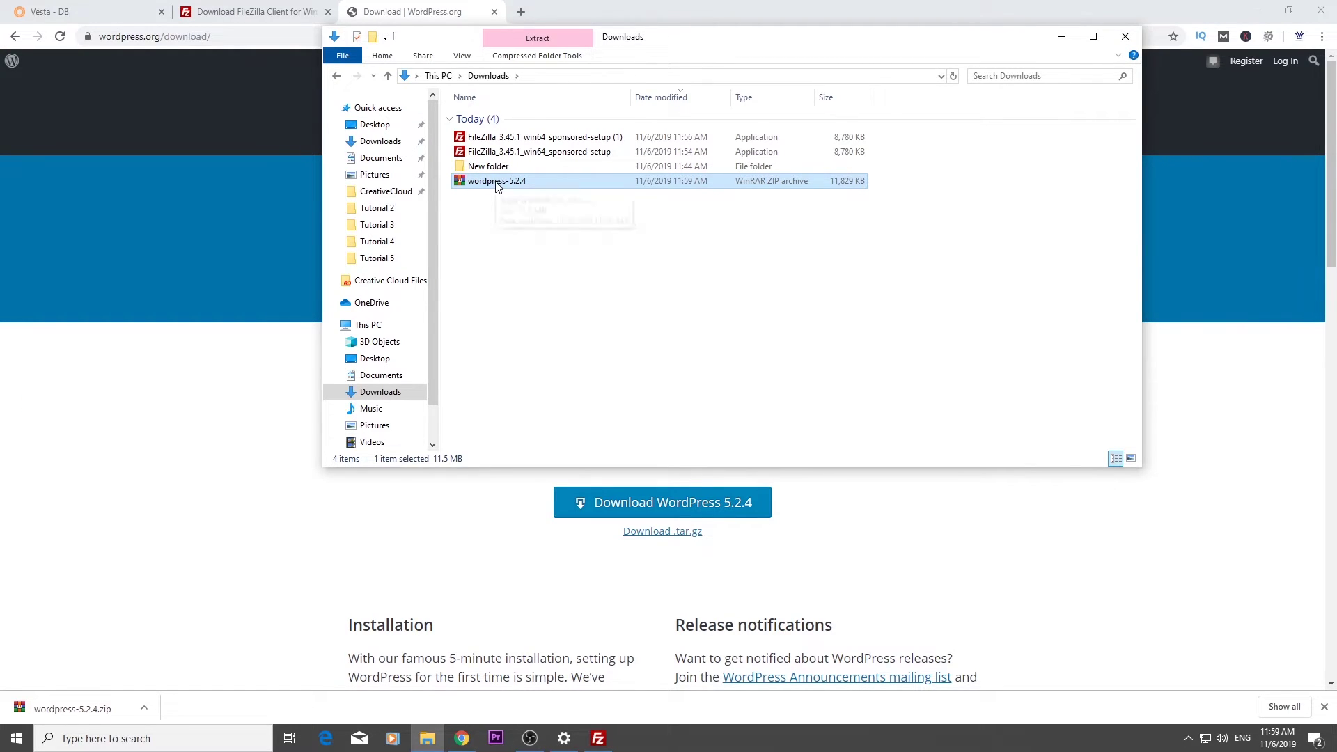
pyautogui.rightClick(495, 182)
pyautogui.click(567, 253)
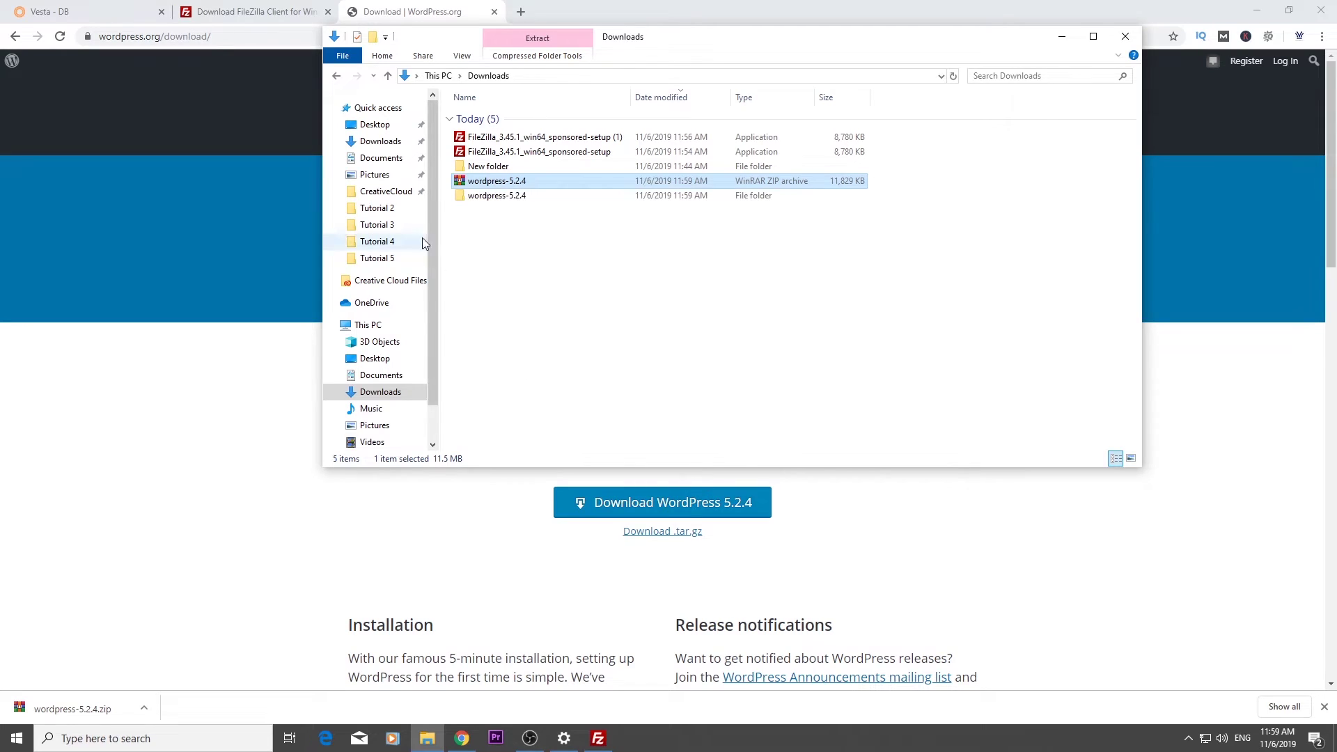
pyautogui.doubleClick(509, 197)
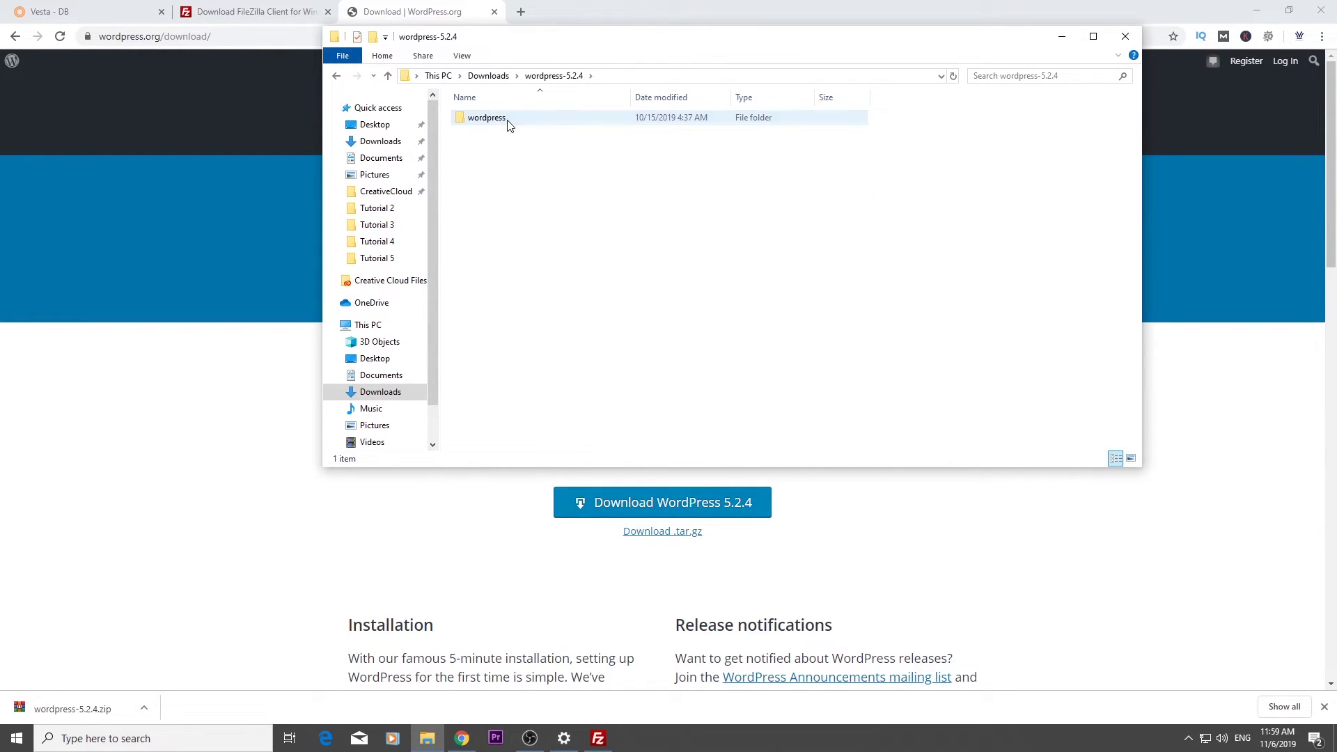
pyautogui.doubleClick(493, 119)
pyautogui.click(1125, 37)
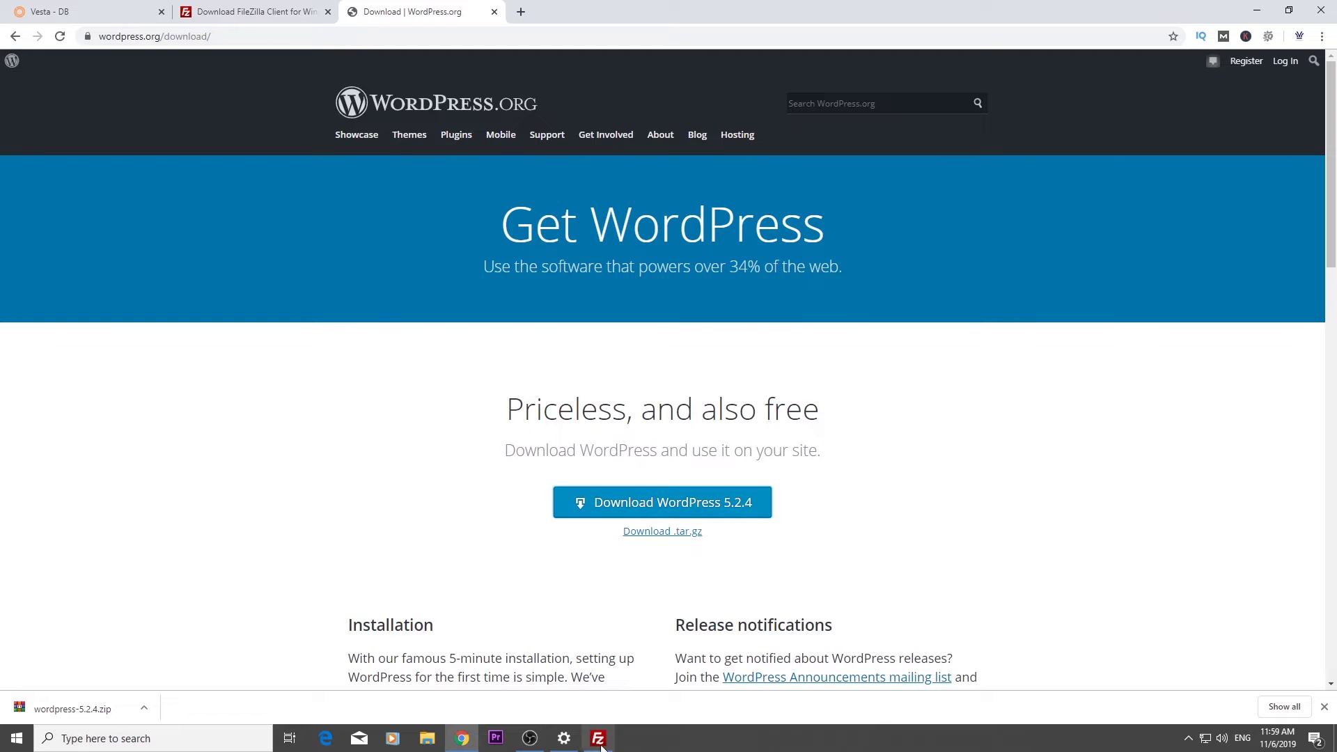
# In FileZilla, browse the local pane to Downloads > wordpress-5.2.4 > wordpress
pyautogui.click(599, 739)
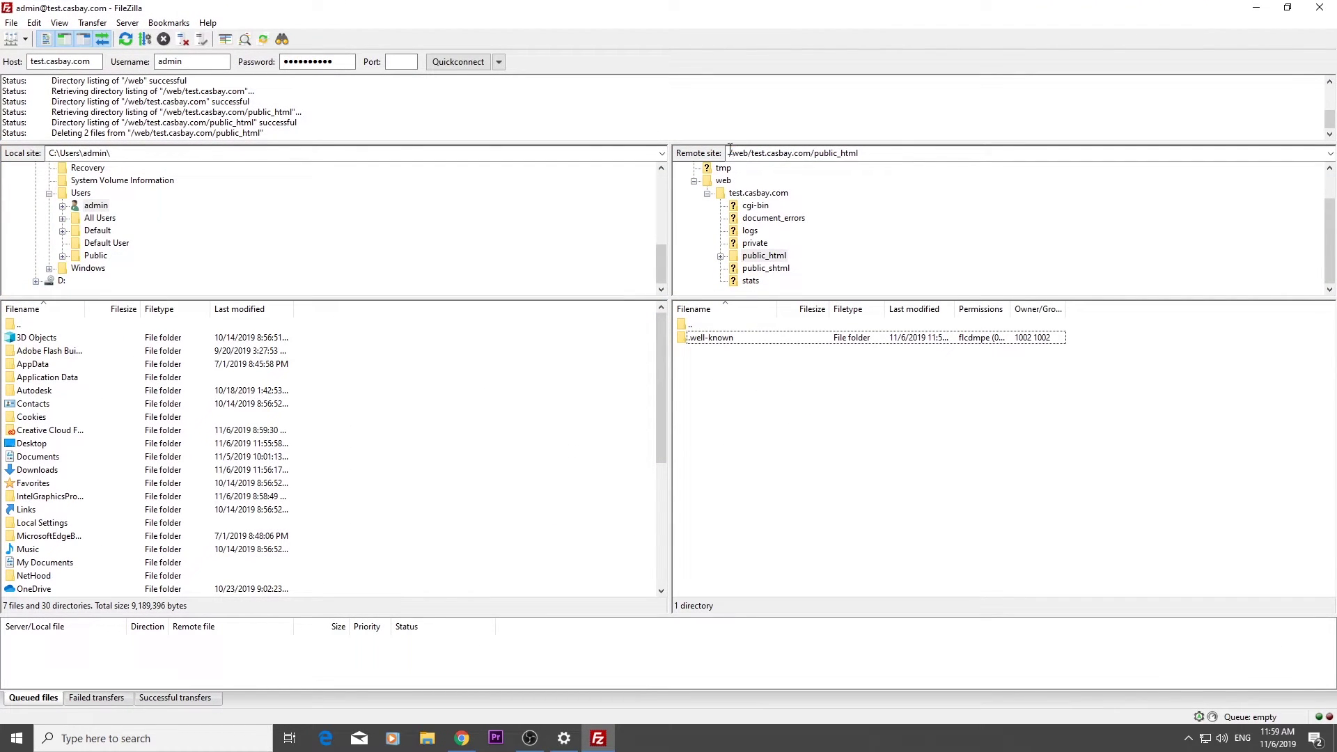
pyautogui.click(823, 152)
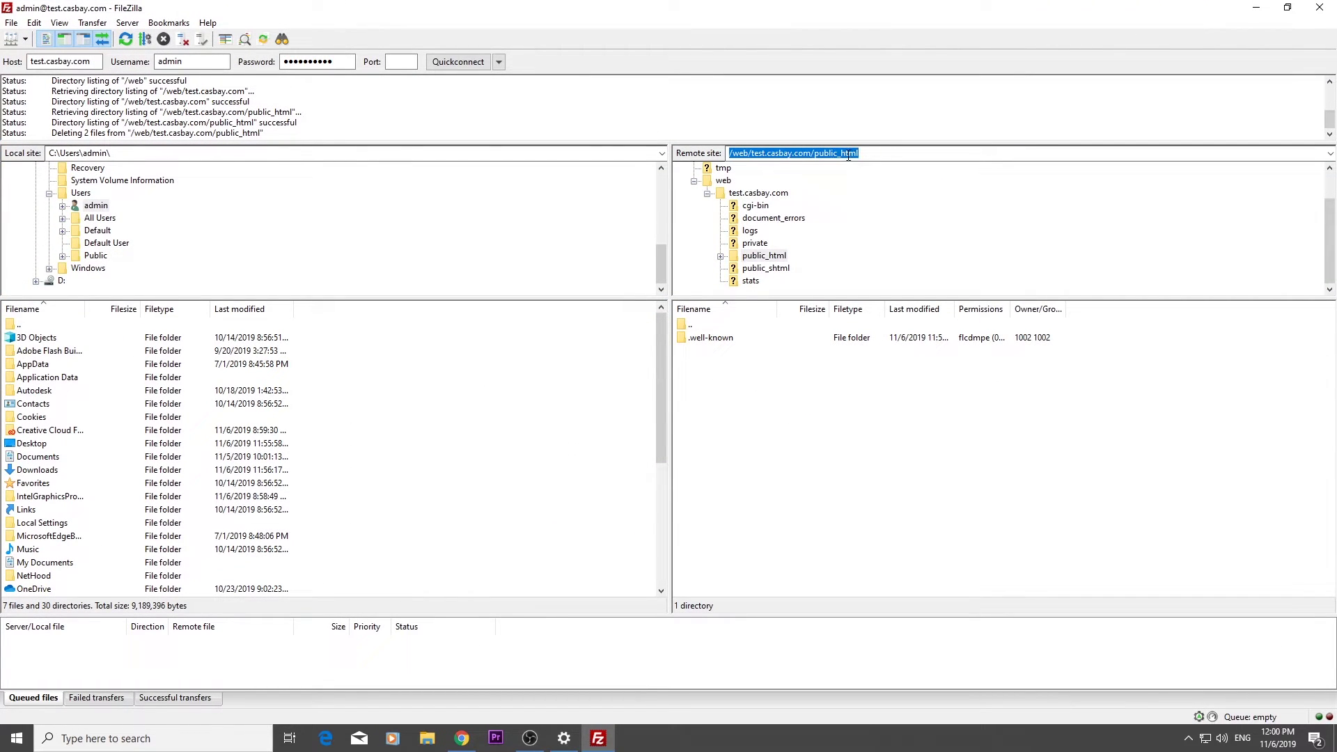
pyautogui.doubleClick(54, 471)
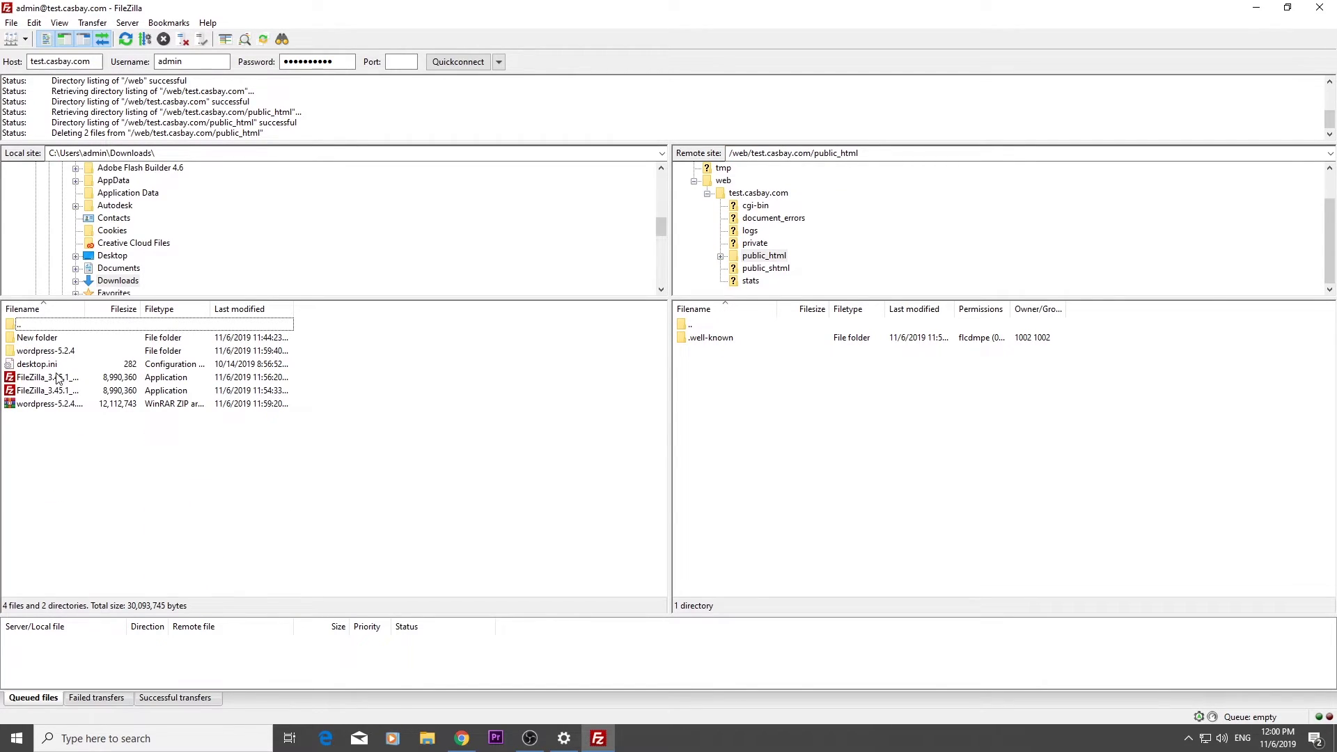
pyautogui.doubleClick(65, 352)
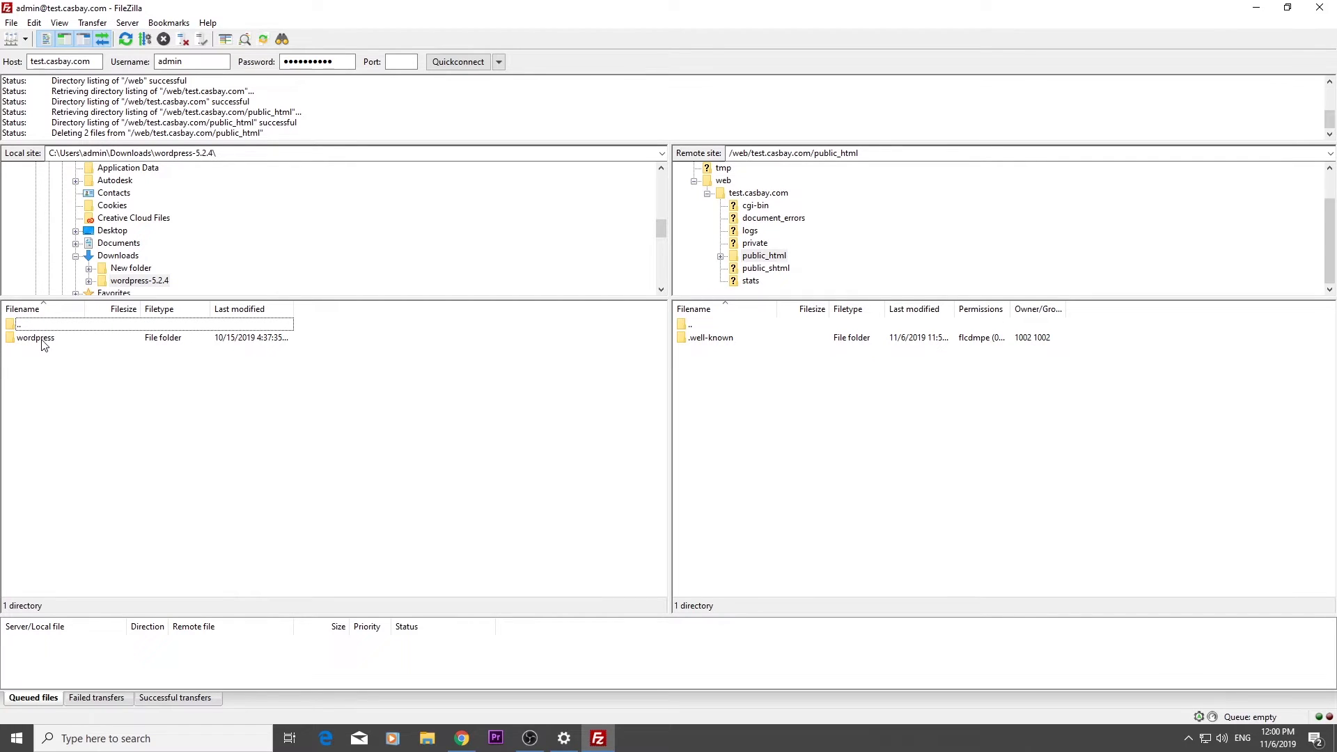
pyautogui.doubleClick(42, 341)
# Upload all the WordPress files and folders into public_html on the server
pyautogui.click(44, 341)
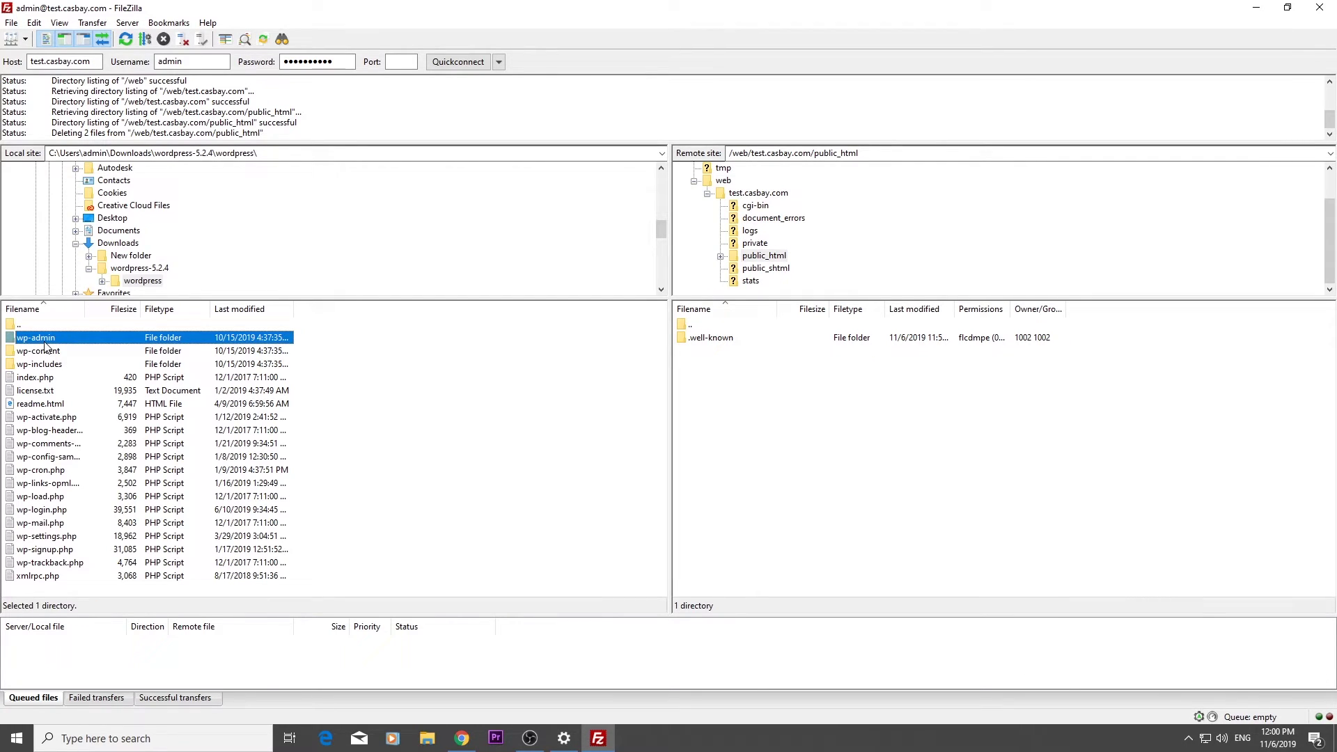
pyautogui.hotkey('ctrl', 'a')
pyautogui.rightClick(48, 344)
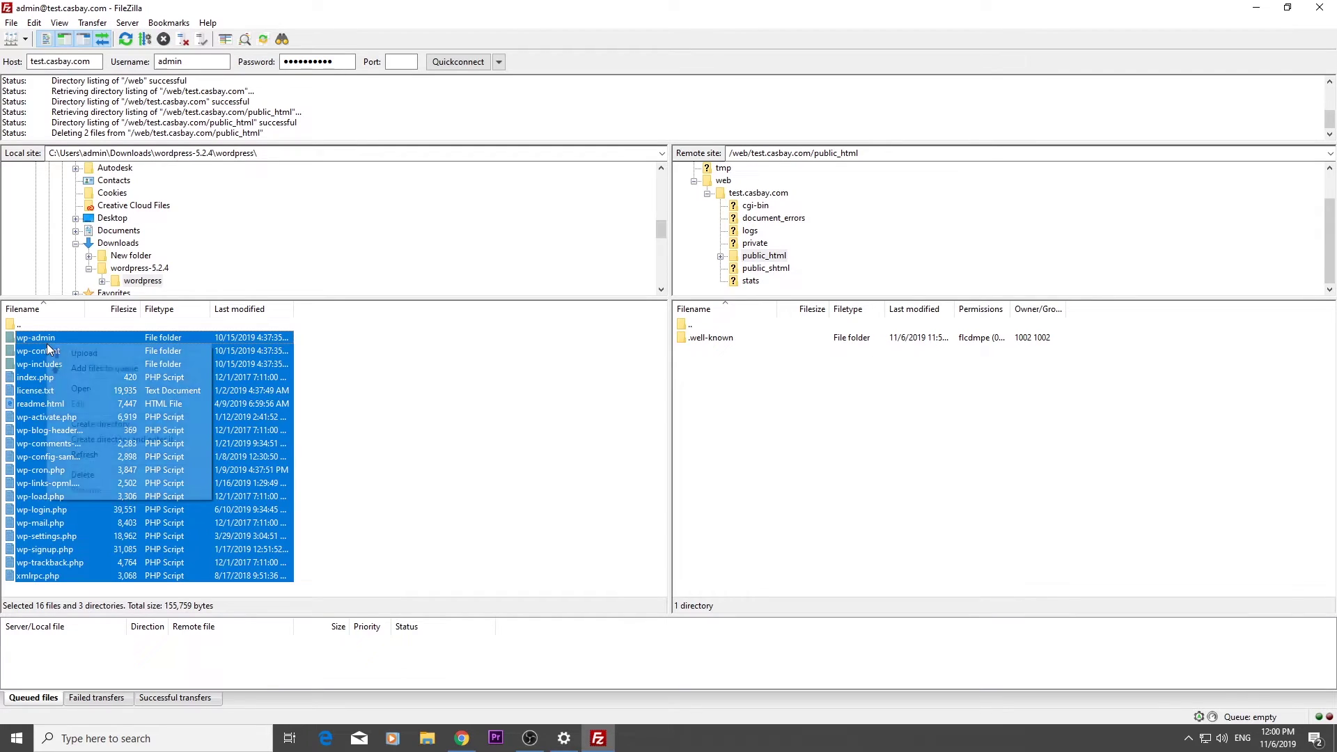
pyautogui.click(75, 351)
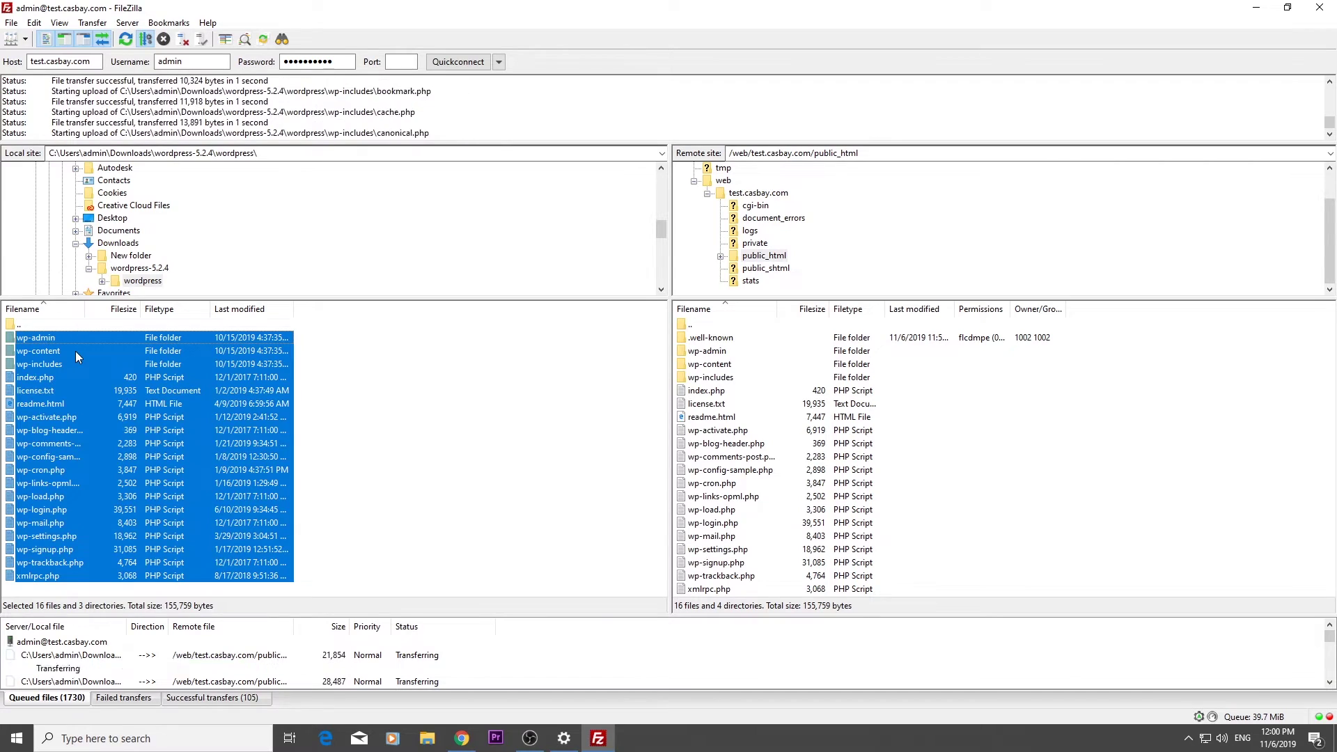
pyautogui.click(35, 22)
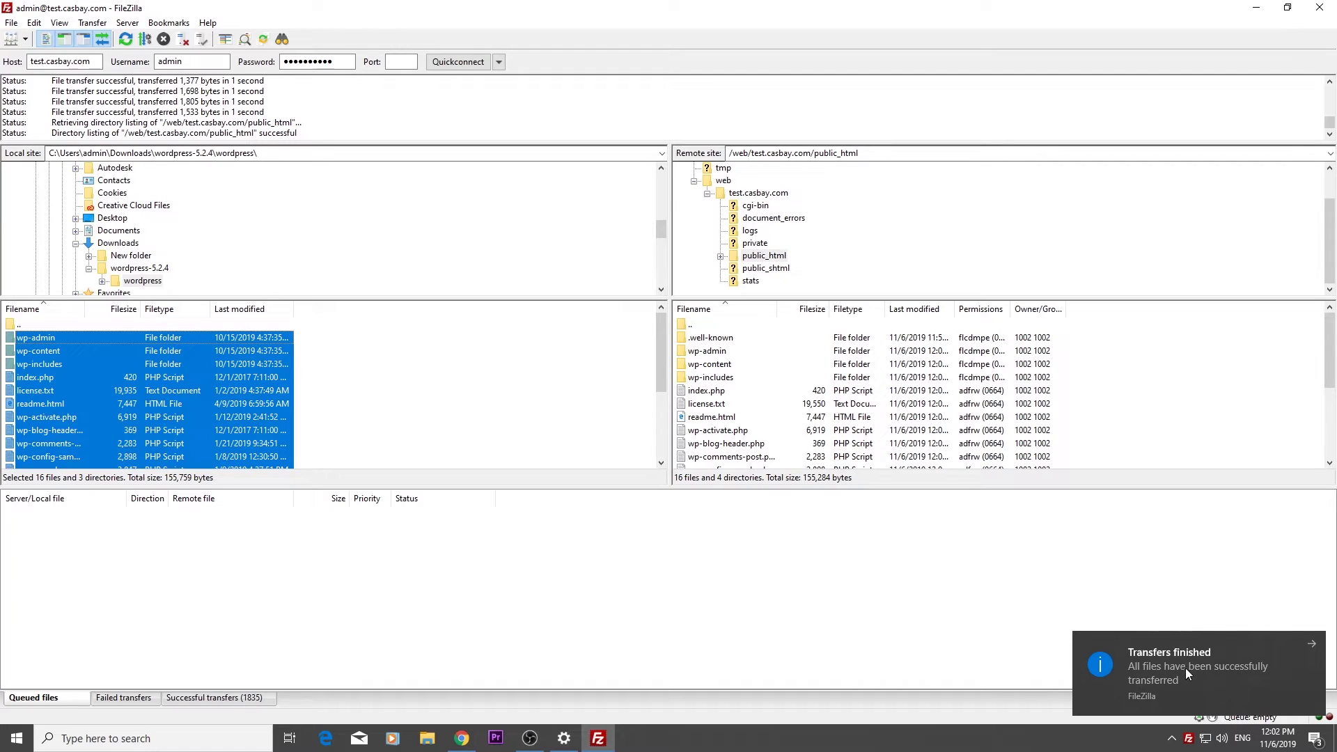
# Load test.casbay.com in a new tab and continue WordPress setup in English (United States)
pyautogui.click(462, 739)
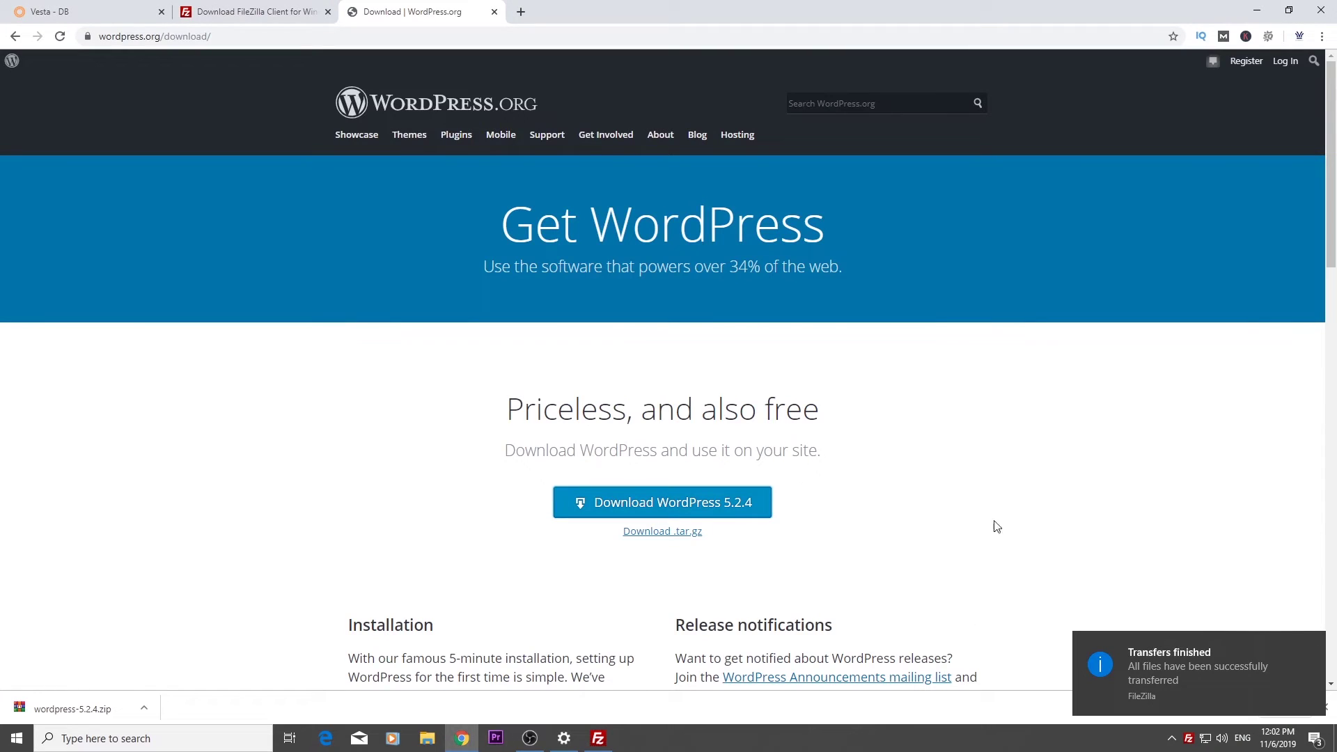
pyautogui.click(521, 12)
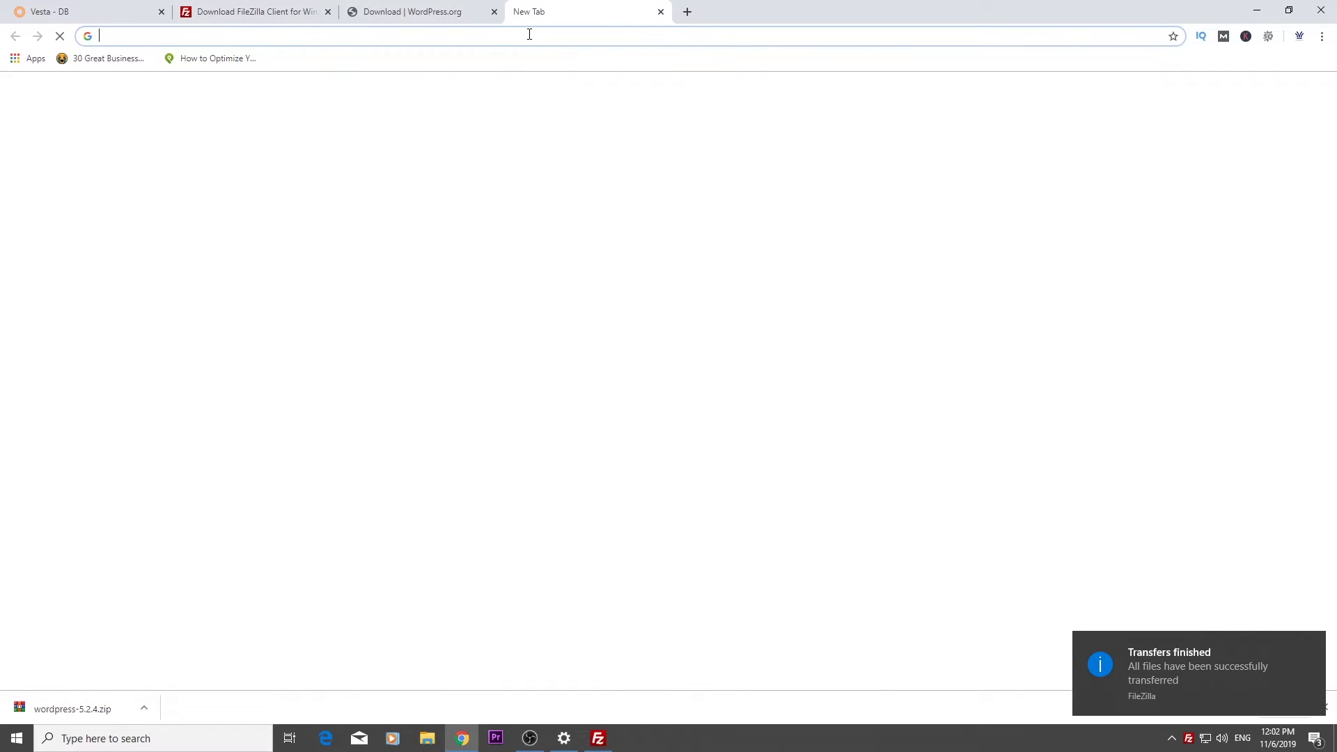
pyautogui.write('test')
pyautogui.press('Return')
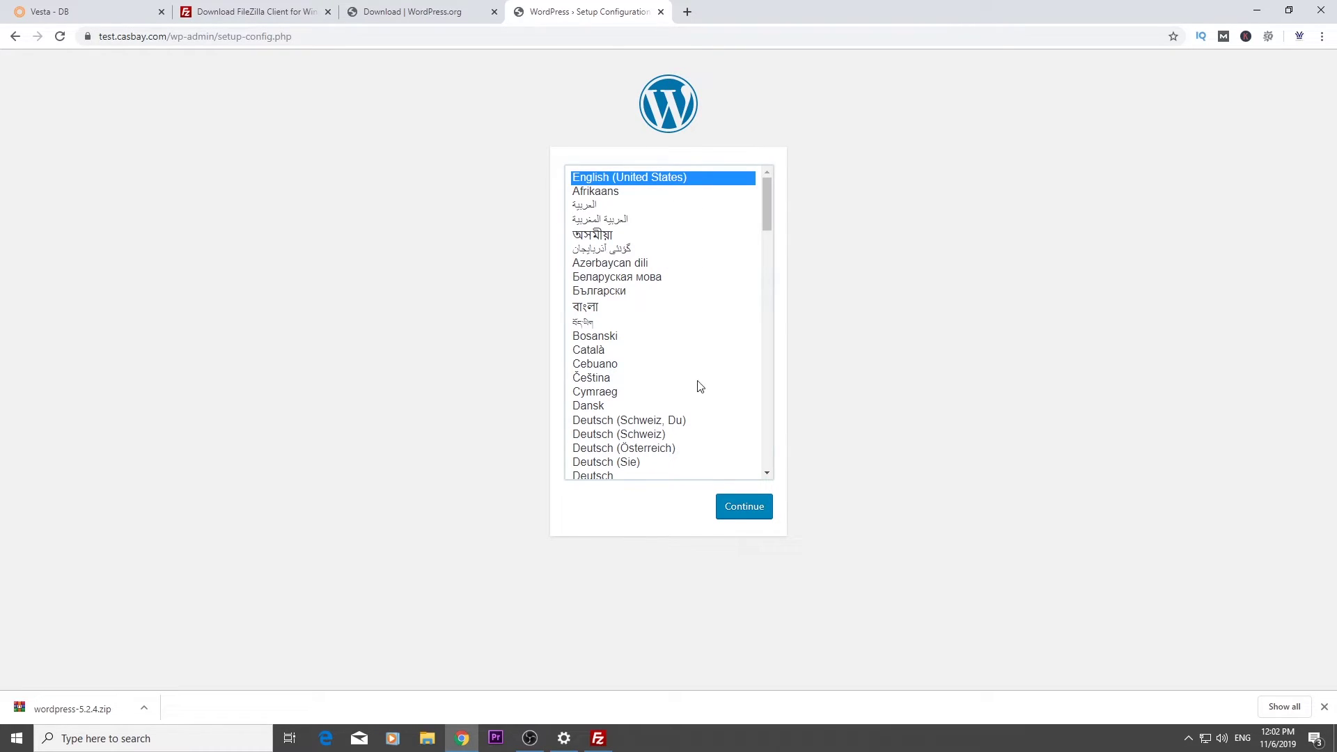
pyautogui.click(738, 512)
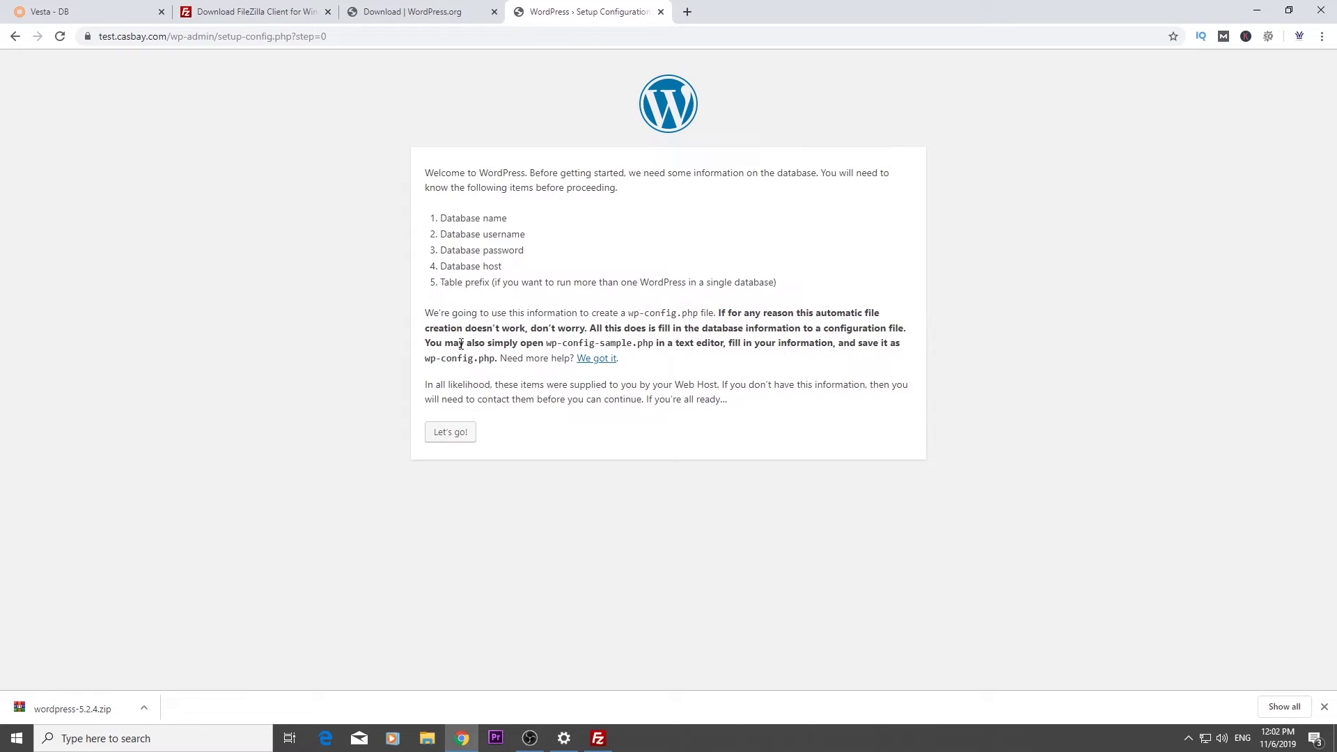
# Paste admin_website, copied from Vesta, as both the Database Name and Username
pyautogui.click(461, 434)
pyautogui.doubleClick(564, 209)
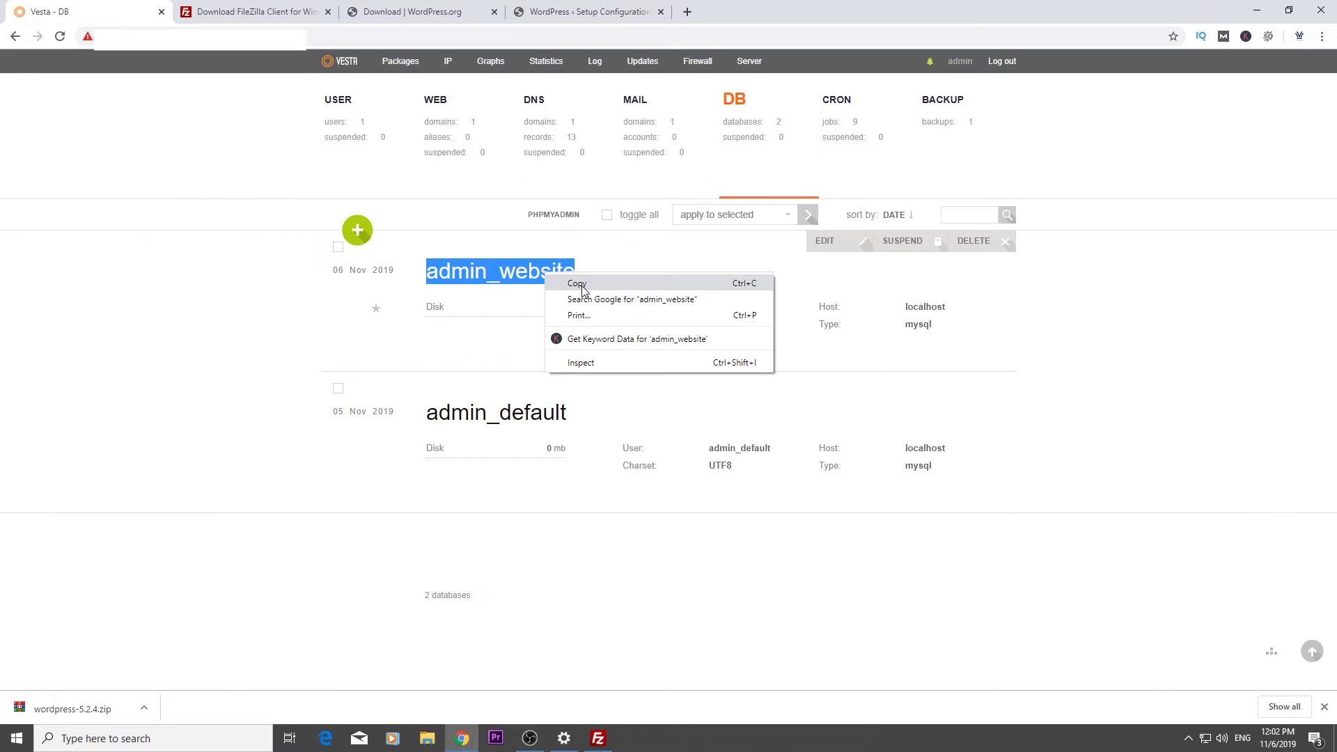
pyautogui.click(557, 282)
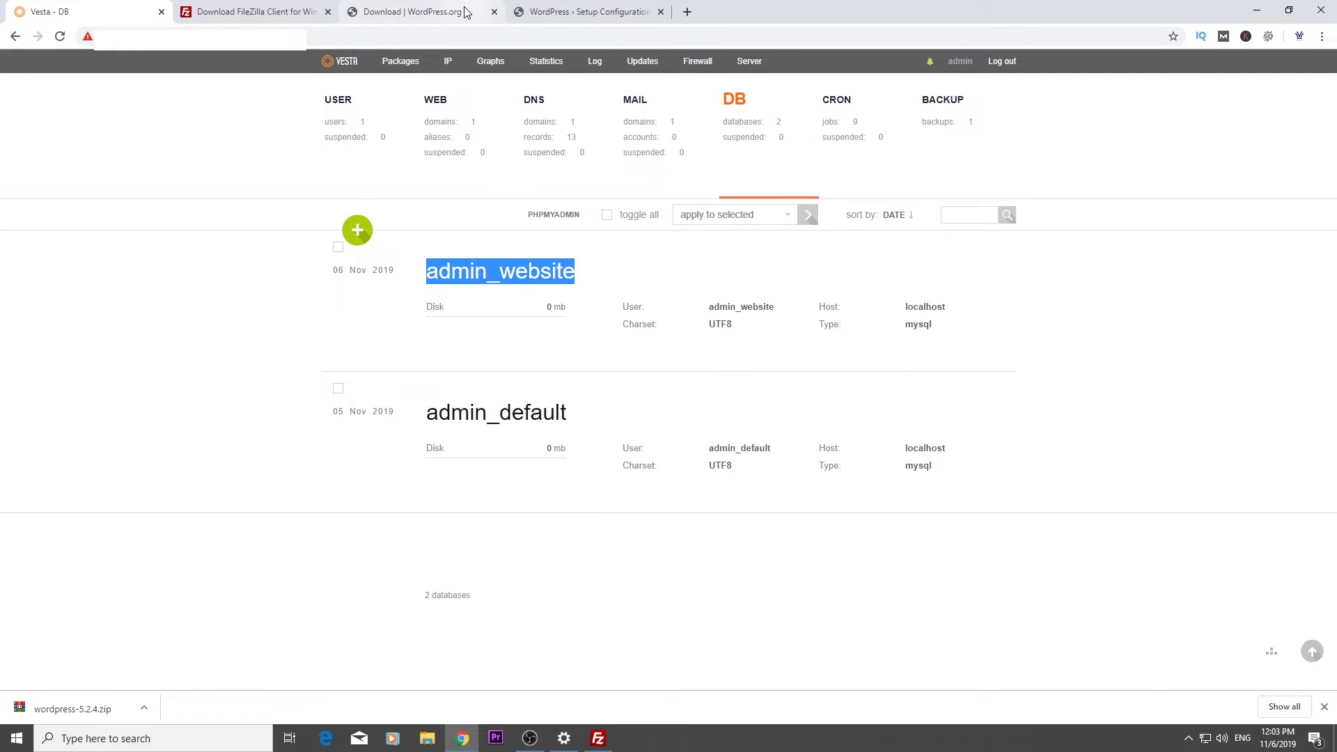
pyautogui.click(588, 12)
pyautogui.hotkey('ctrl', 'v')
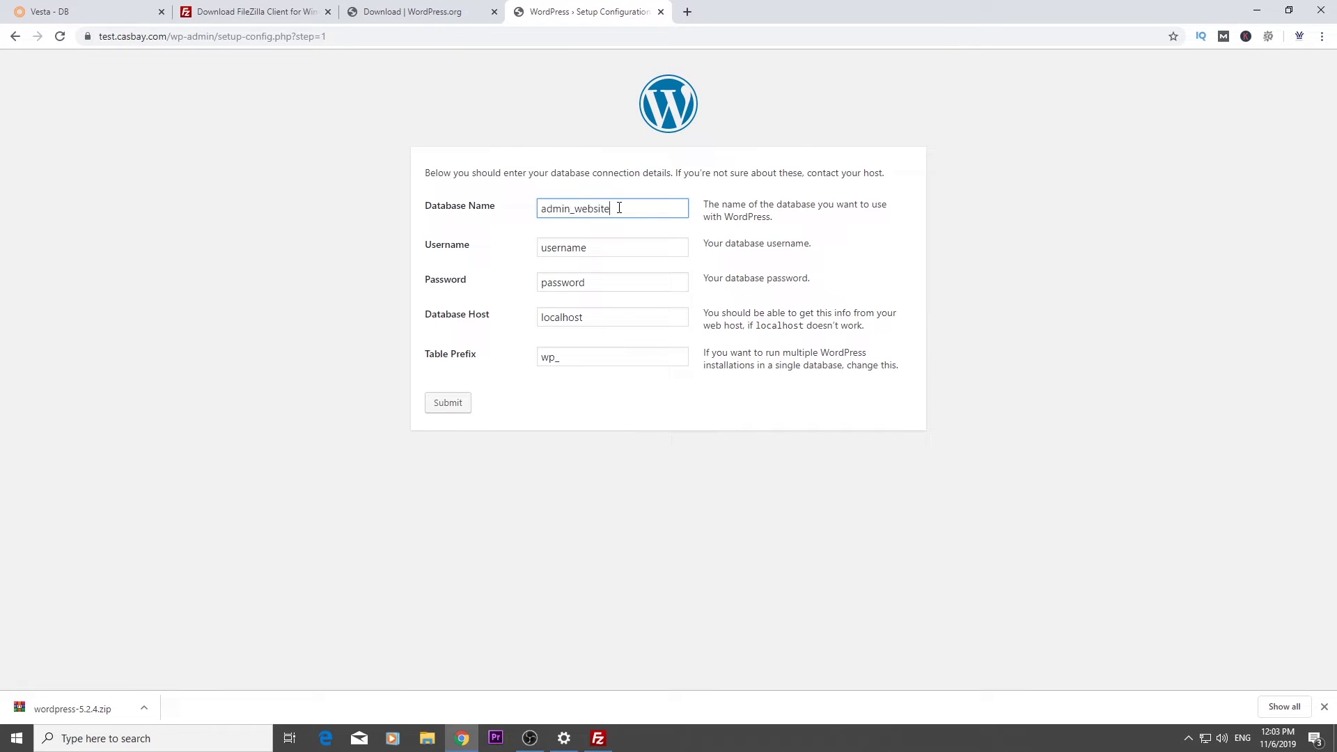
pyautogui.doubleClick(613, 252)
pyautogui.hotkey('ctrl', 'v')
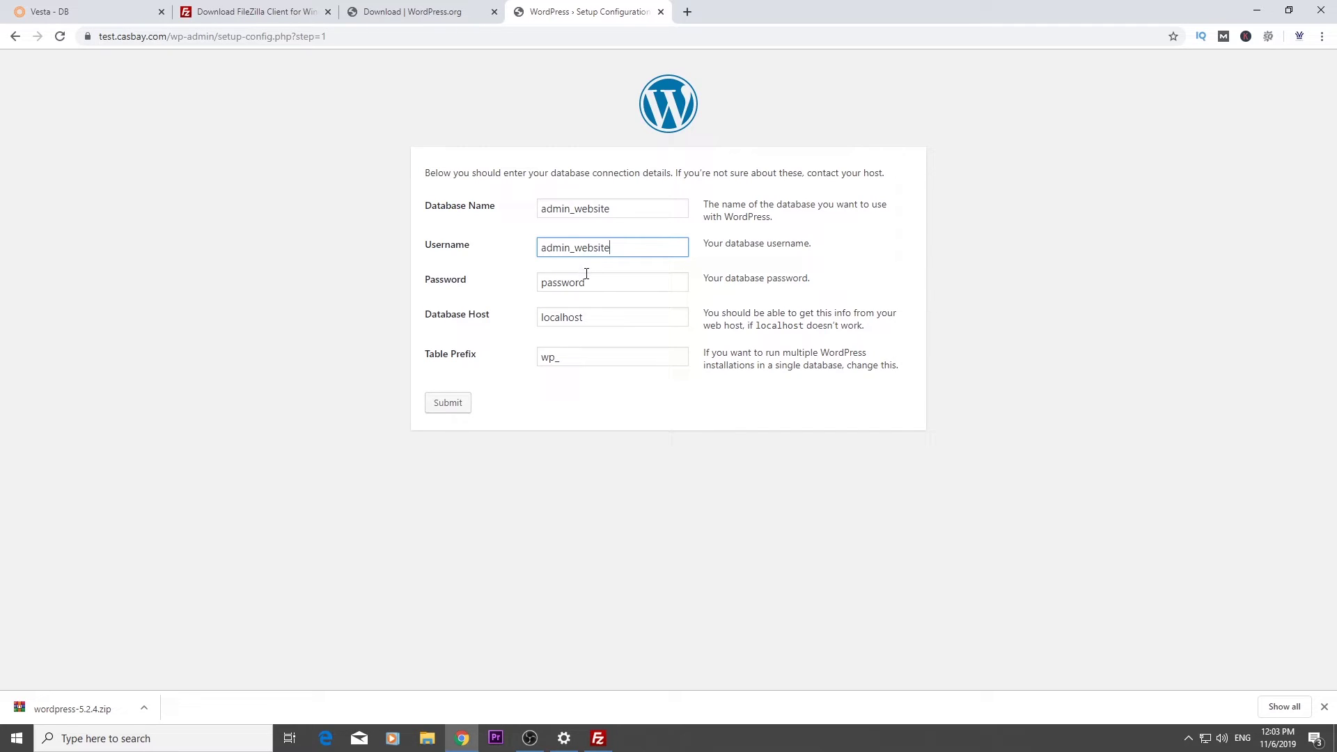
# Enter the database password and submit, reaching the database connection success message
pyautogui.moveTo(587, 278); pyautogui.dragTo(539, 283)
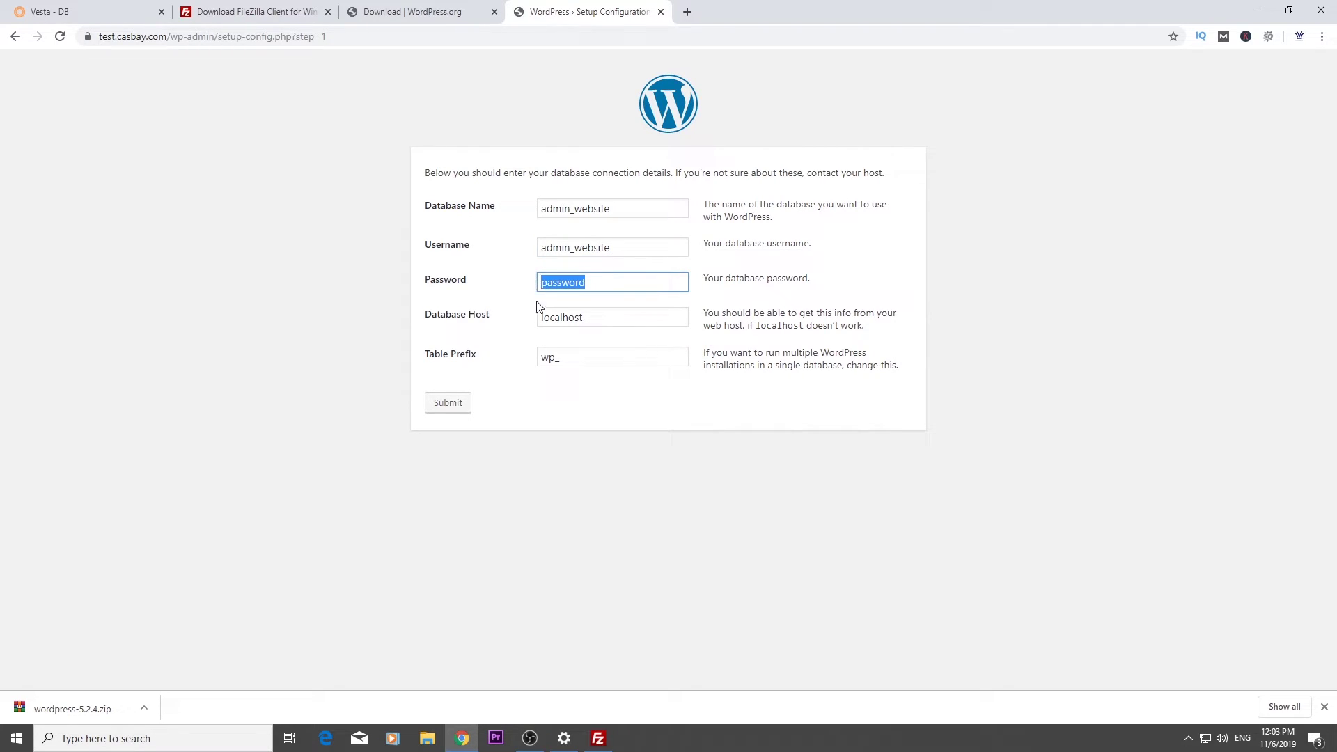
pyautogui.click(405, 14)
pyautogui.click(259, 13)
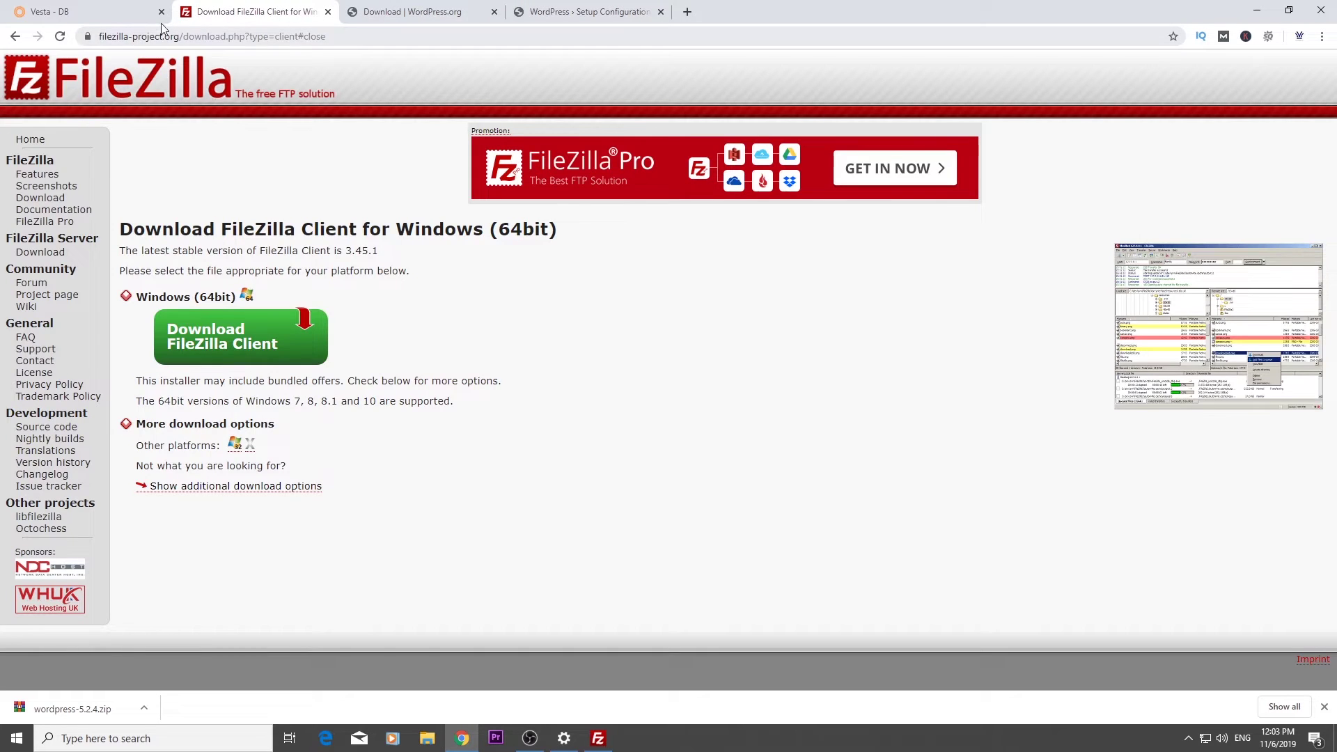
pyautogui.hotkey('ctrl', 'Tab')
pyautogui.hotkey('ctrl', 'Tab')
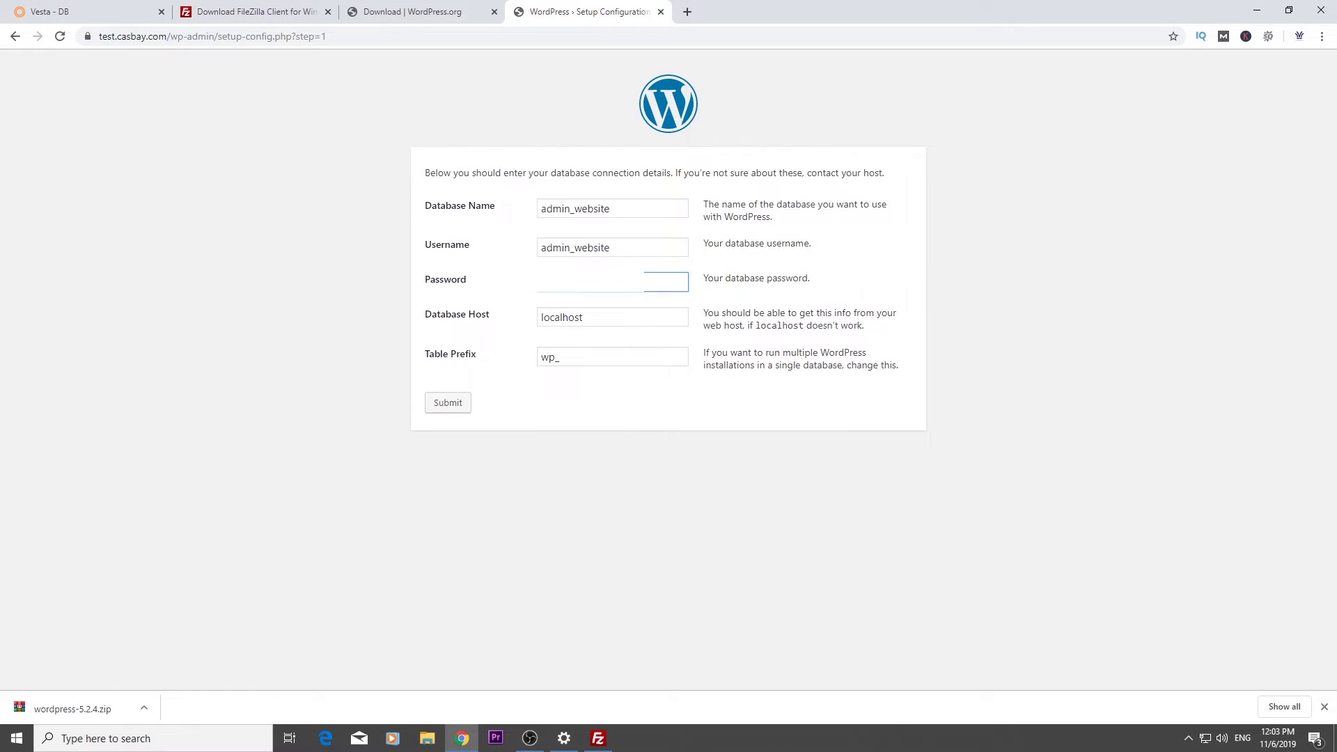
pyautogui.click(456, 404)
pyautogui.moveTo(434, 175); pyautogui.dragTo(850, 176)
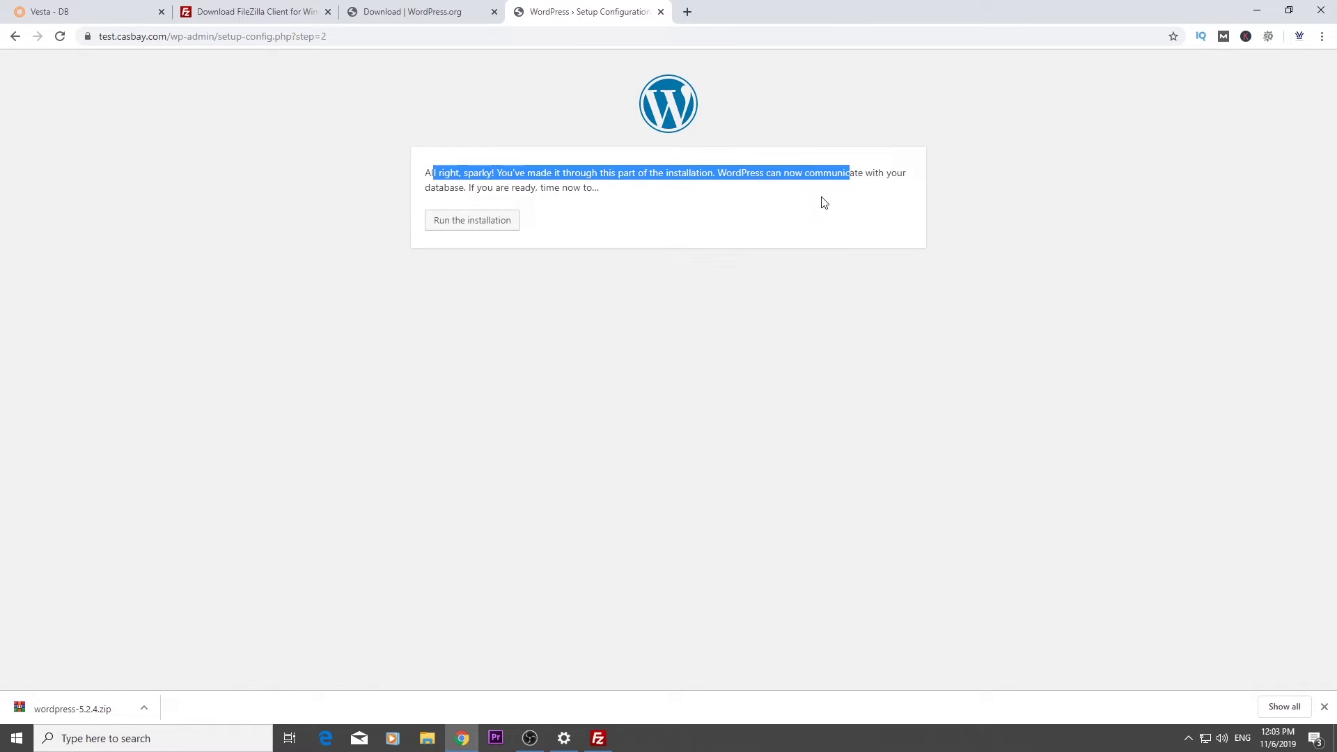
# Install WordPress with site title 'Test Casbay Guide' plus the admin username, password and e-mail
pyautogui.click(474, 232)
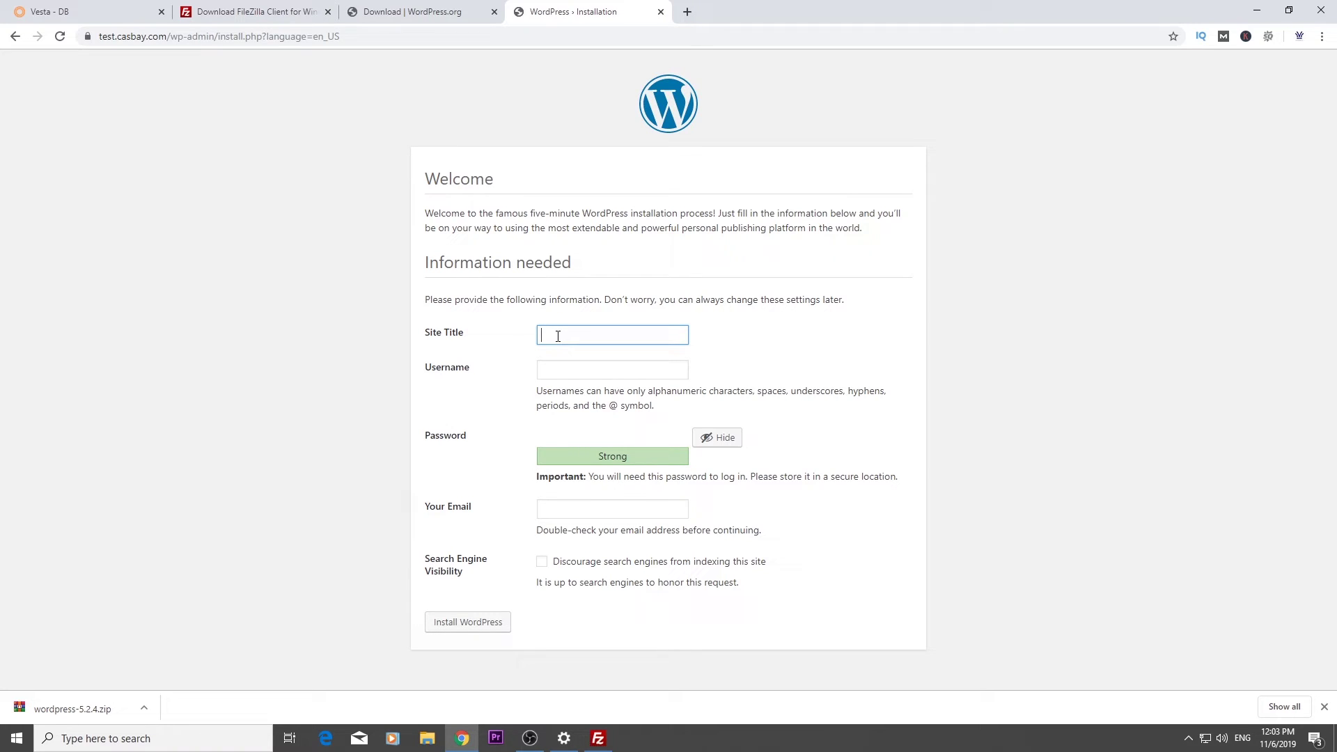
pyautogui.write('Test Casbay Guide')
pyautogui.press('Tab')
pyautogui.write('TestCasbay')
pyautogui.press('Tab')
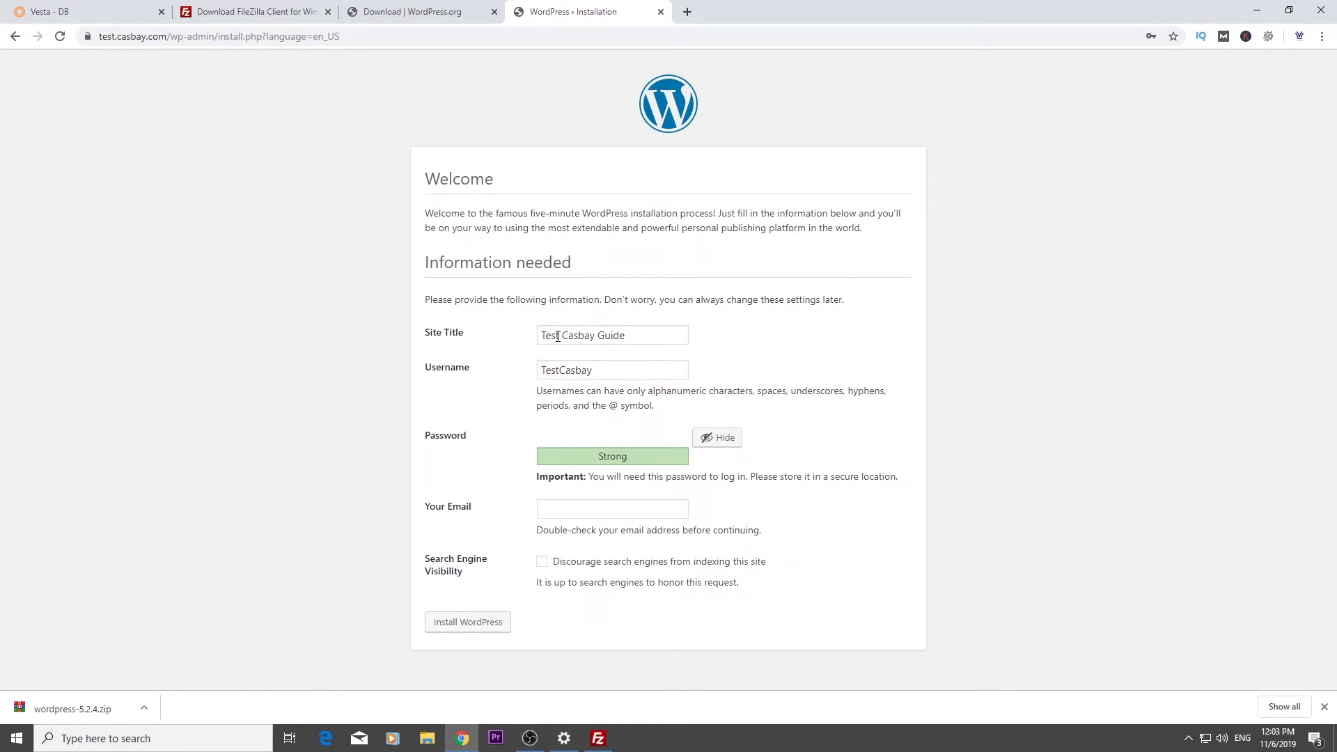
pyautogui.click(551, 539)
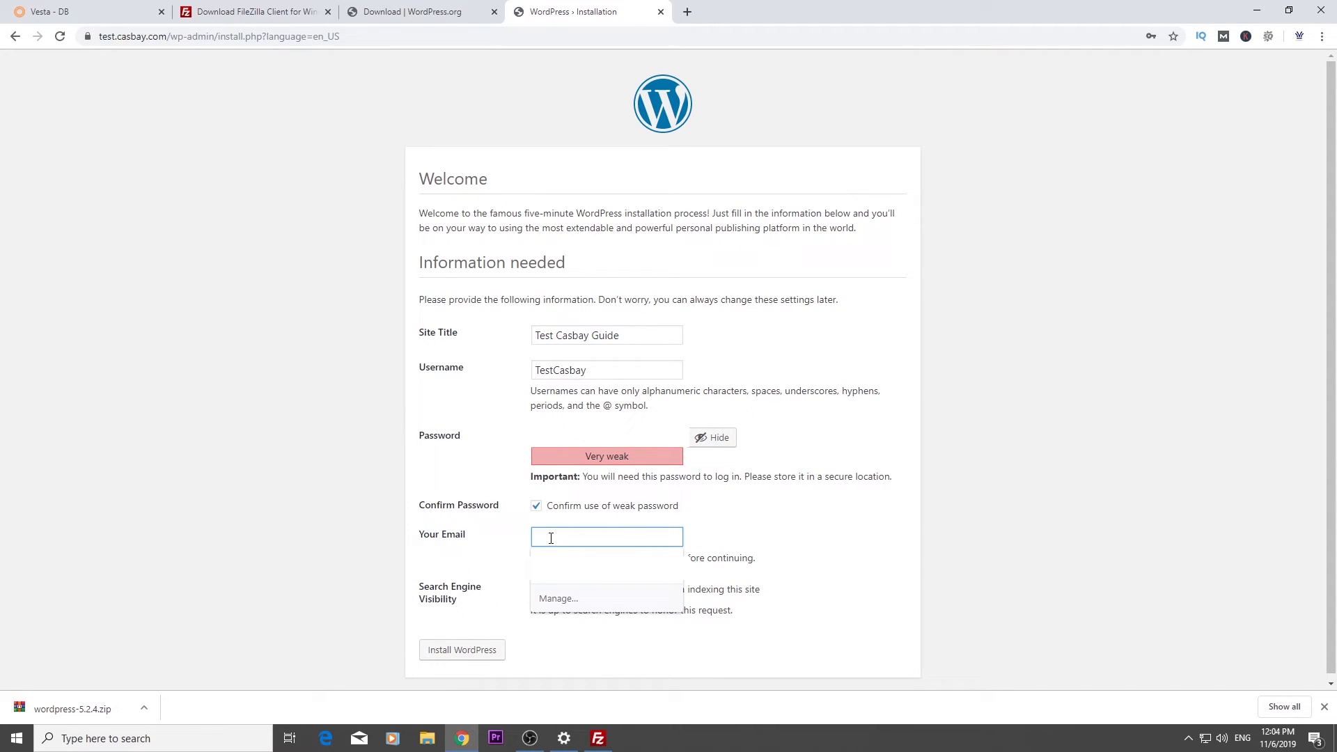
pyautogui.click(585, 566)
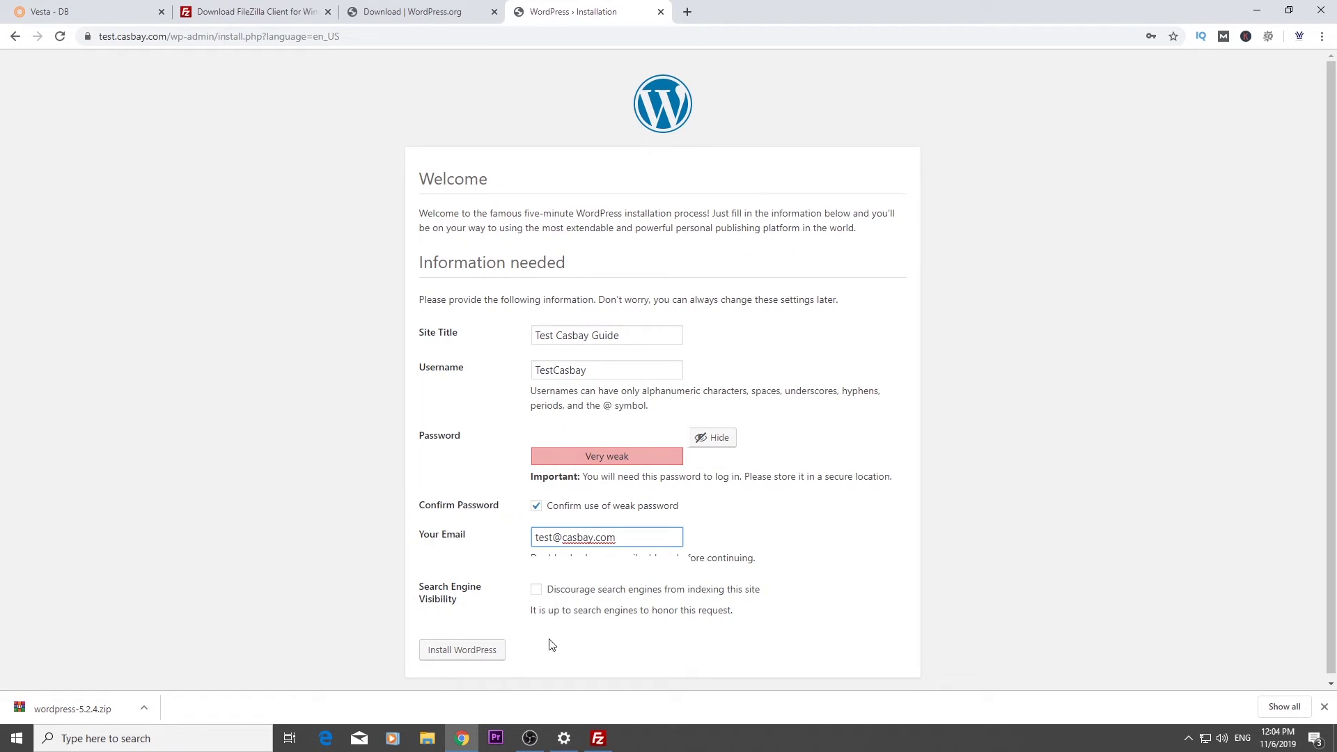
pyautogui.click(497, 652)
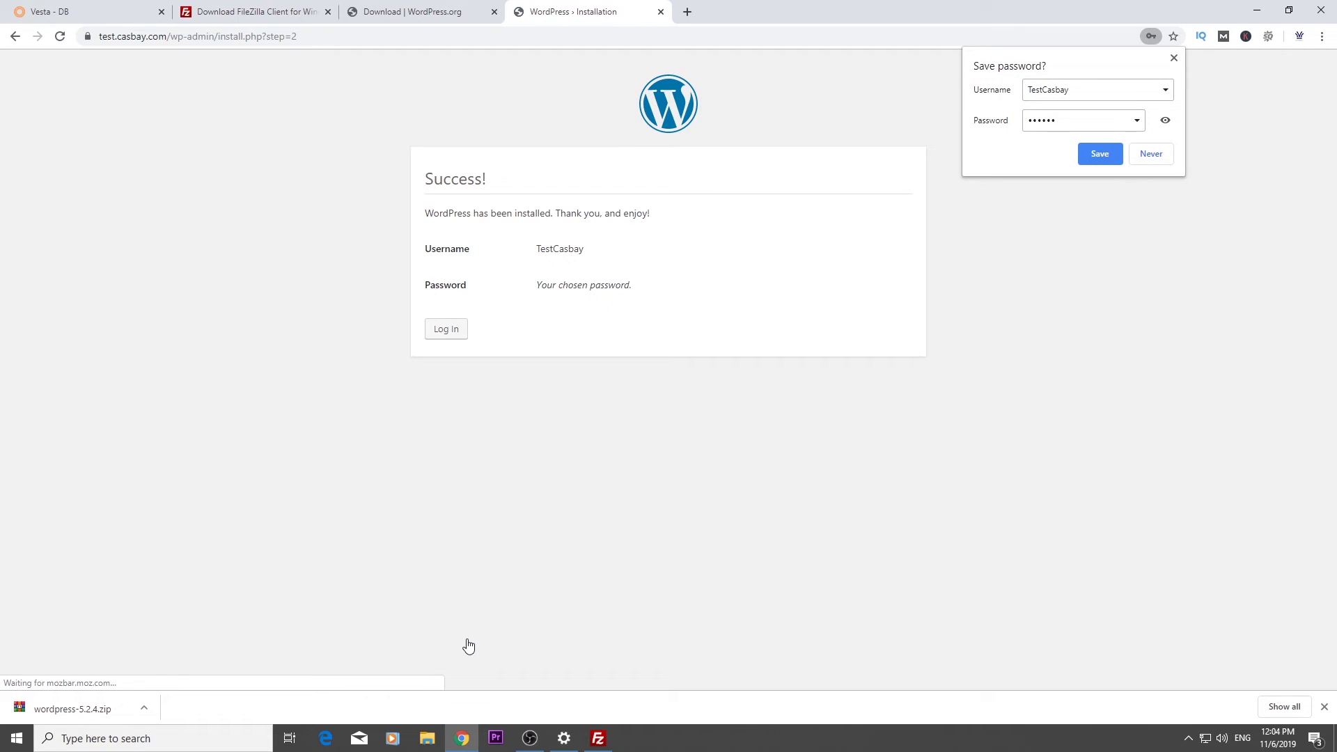
# Dismiss the save-password prompt, go to the login page, and view test.casbay.com in a new tab
pyautogui.click(1166, 156)
pyautogui.click(449, 332)
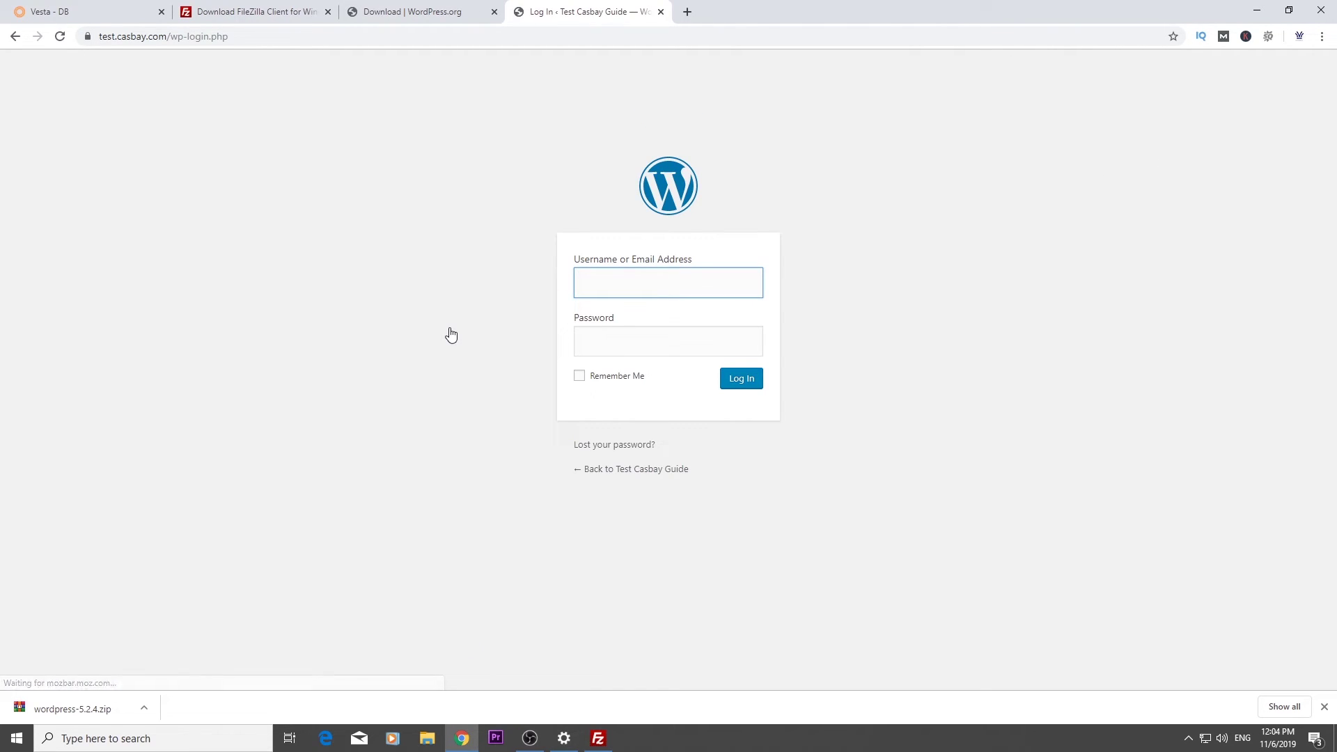
pyautogui.moveTo(172, 38); pyautogui.dragTo(85, 43)
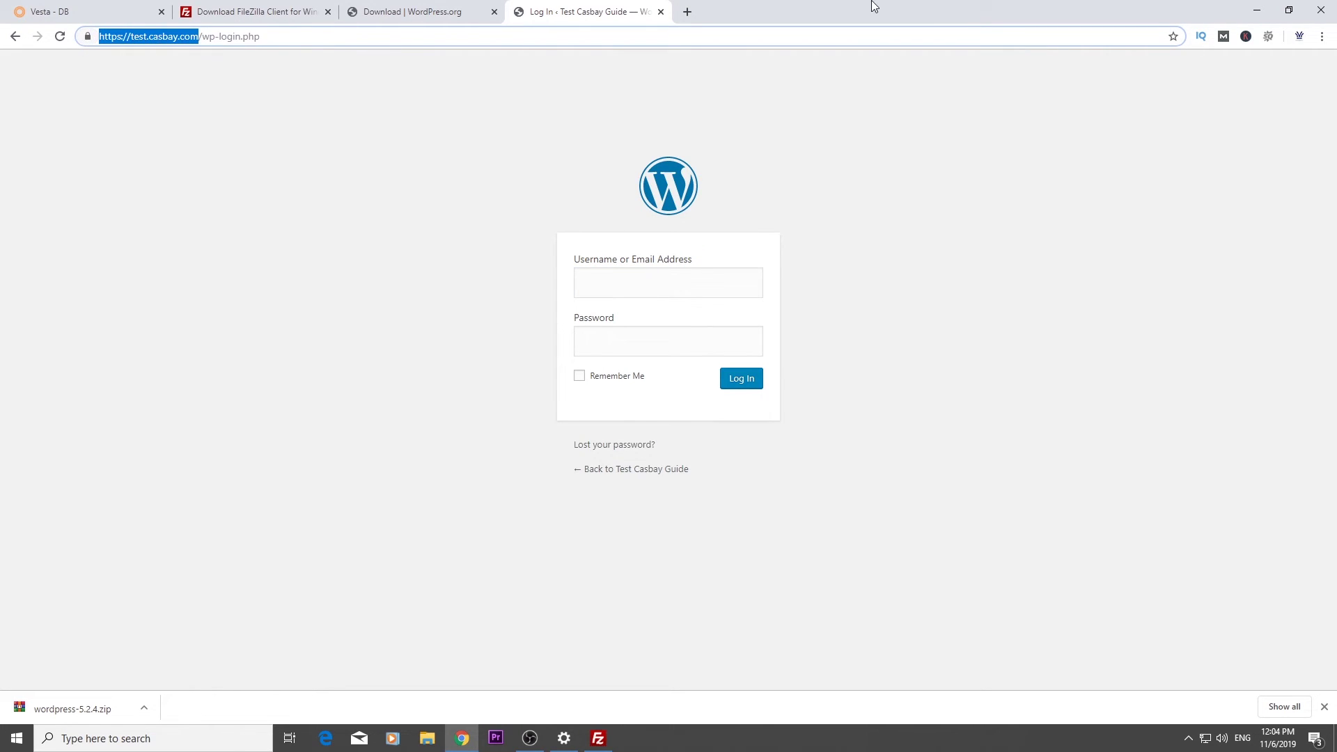
pyautogui.click(688, 11)
pyautogui.write('test.casbay.com')
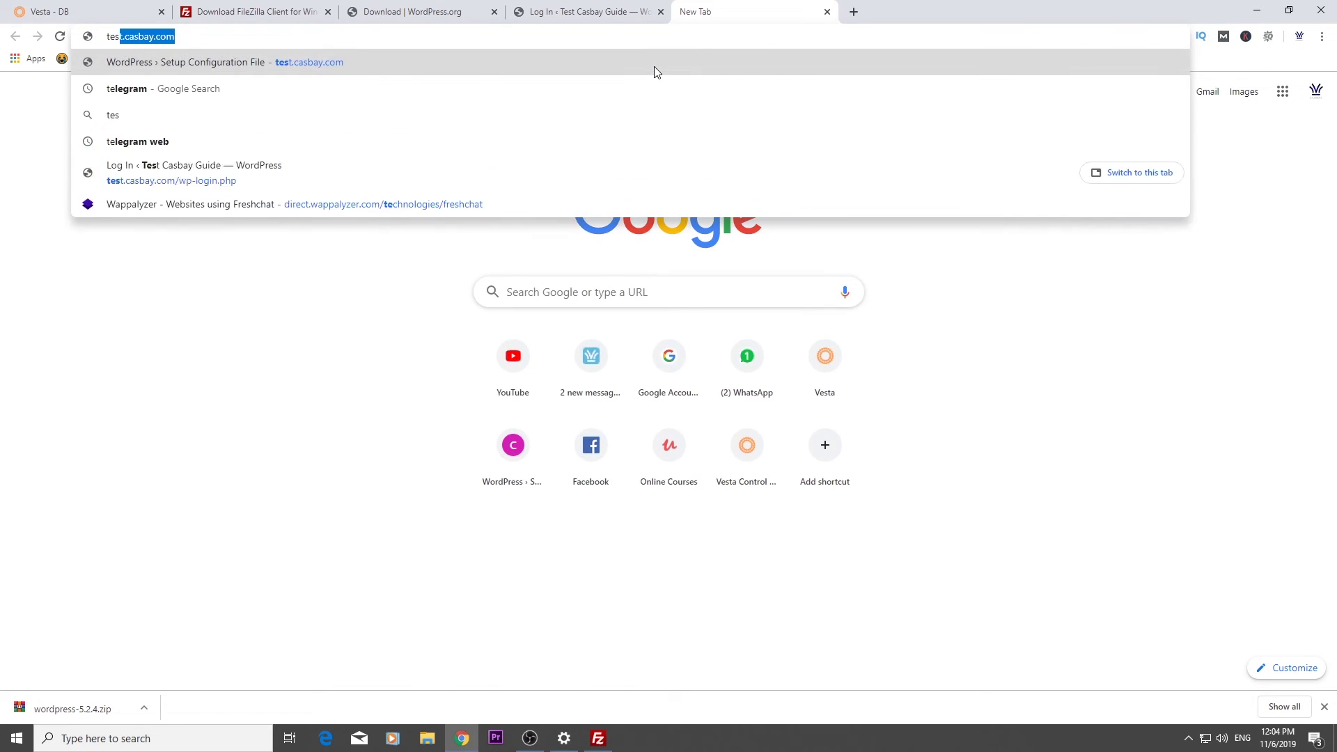
pyautogui.press('Return')
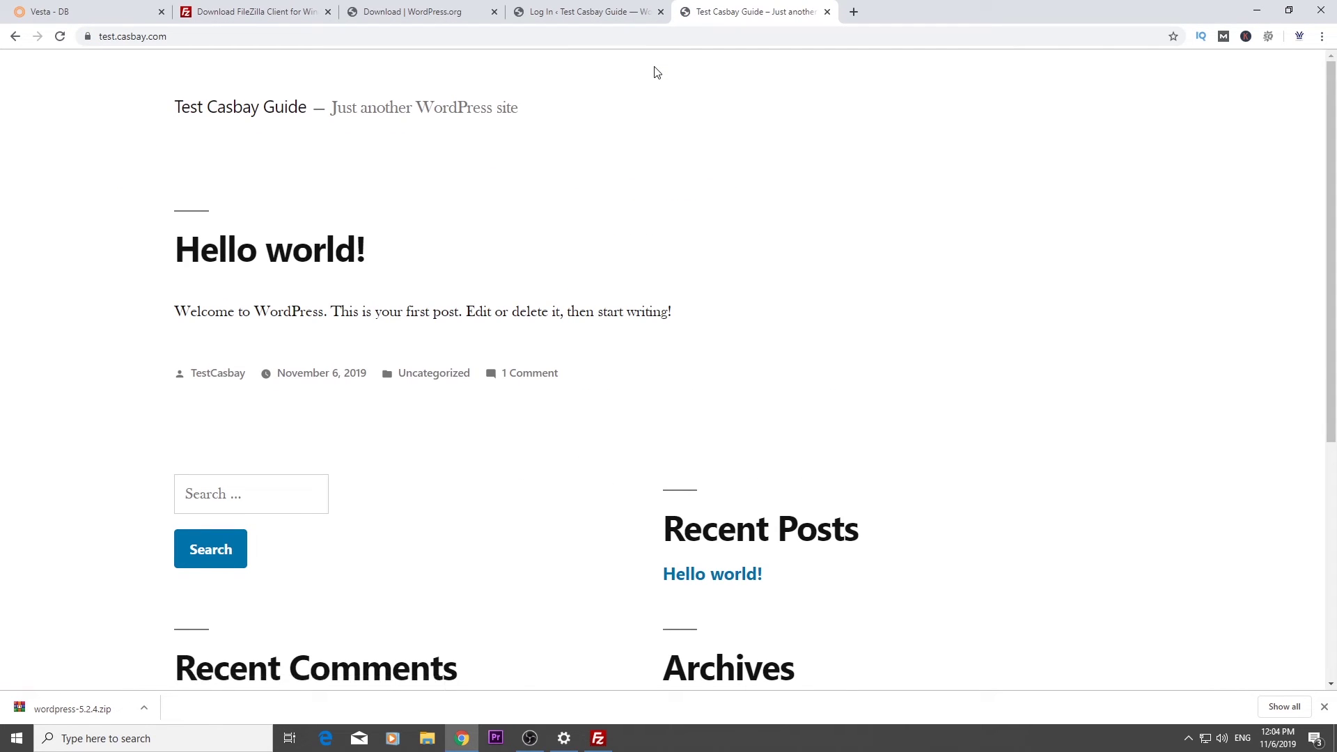
pyautogui.click(595, 12)
# Log in with the admin username and password to reach the Dashboard
pyautogui.click(618, 292)
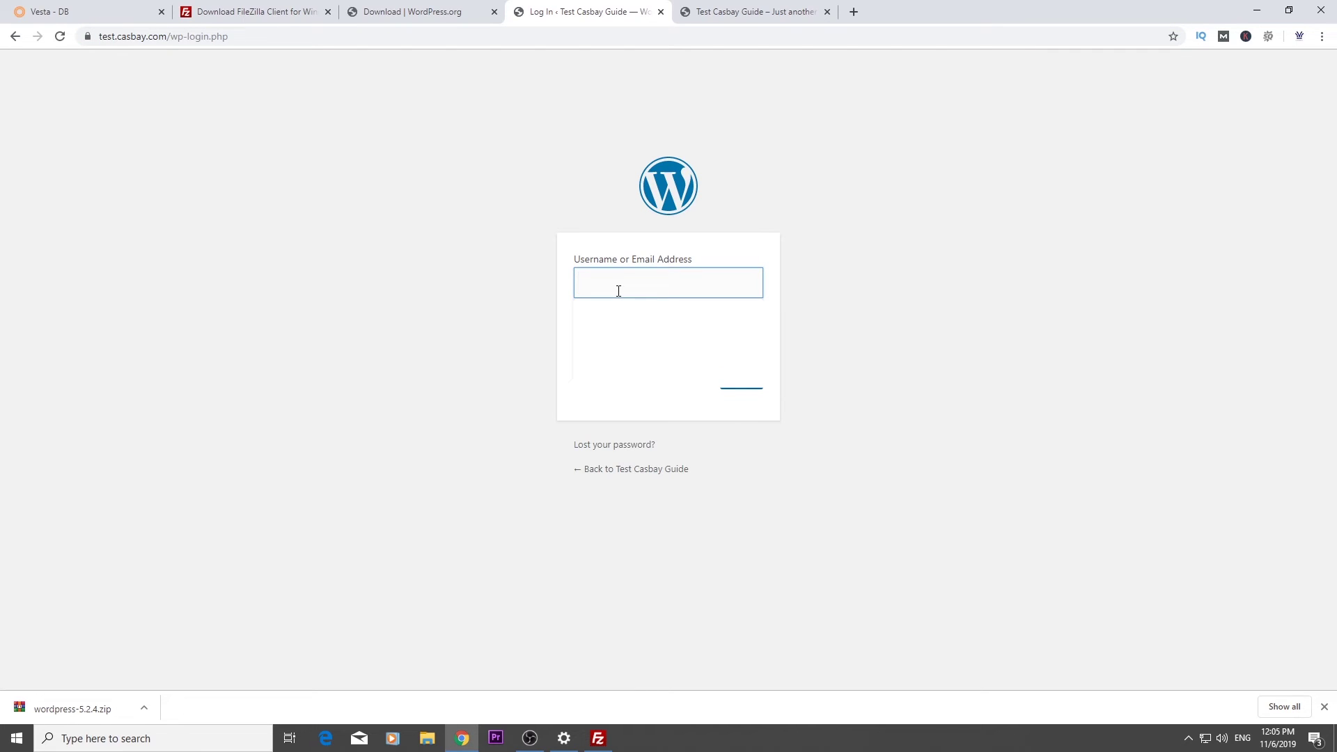
pyautogui.write('TestCasbay')
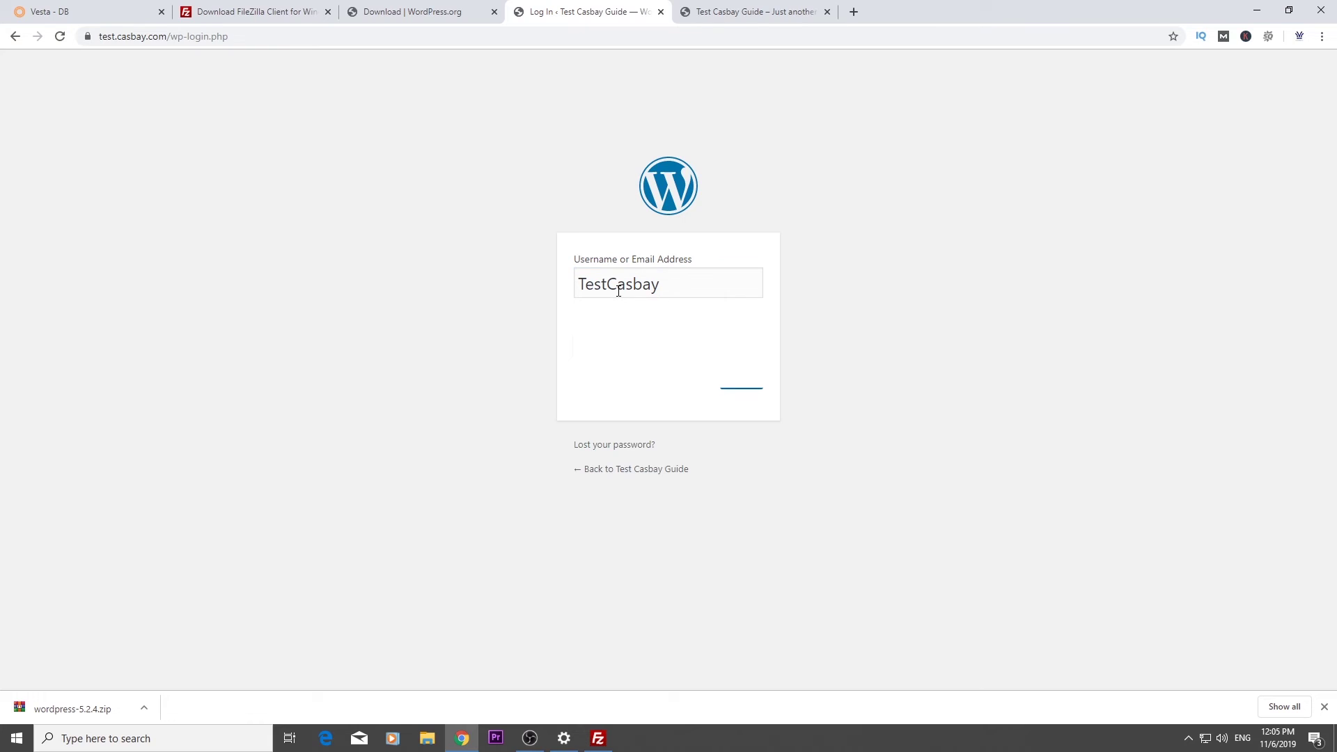
pyautogui.press('Tab')
pyautogui.write('******')
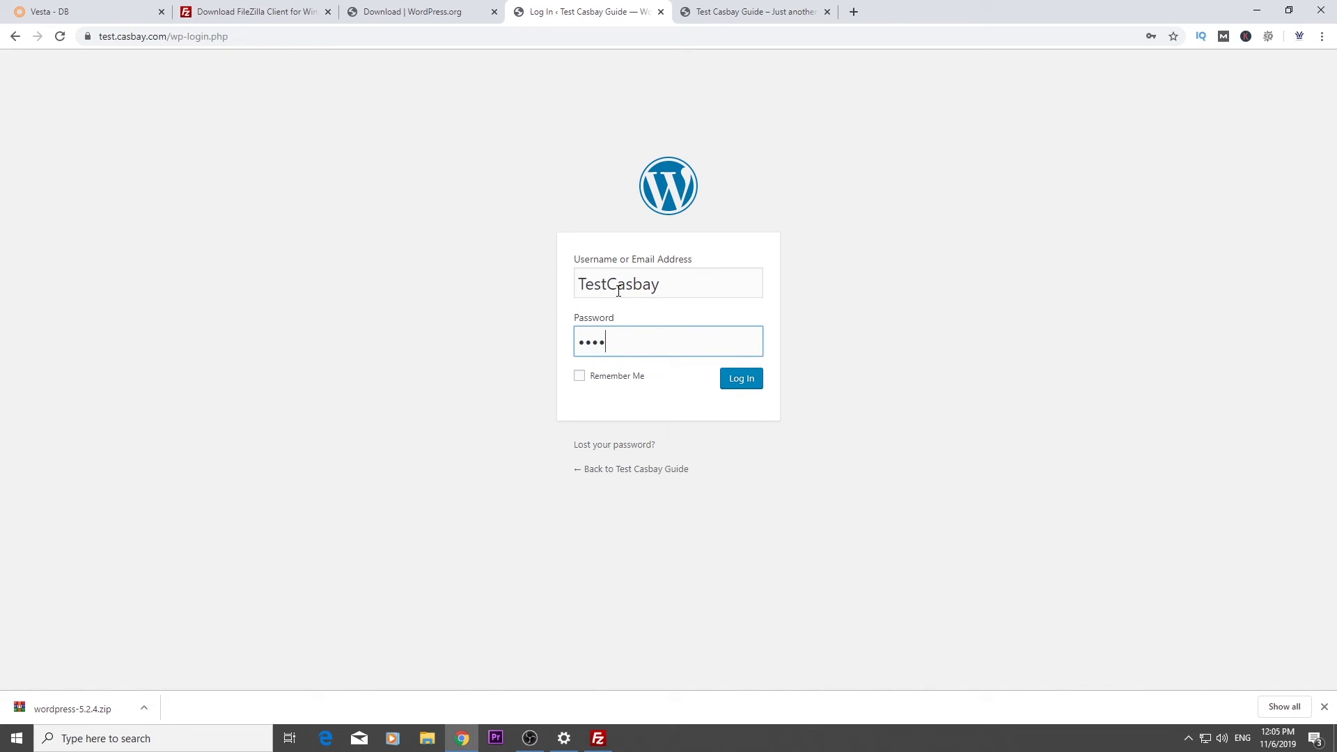
pyautogui.click(741, 385)
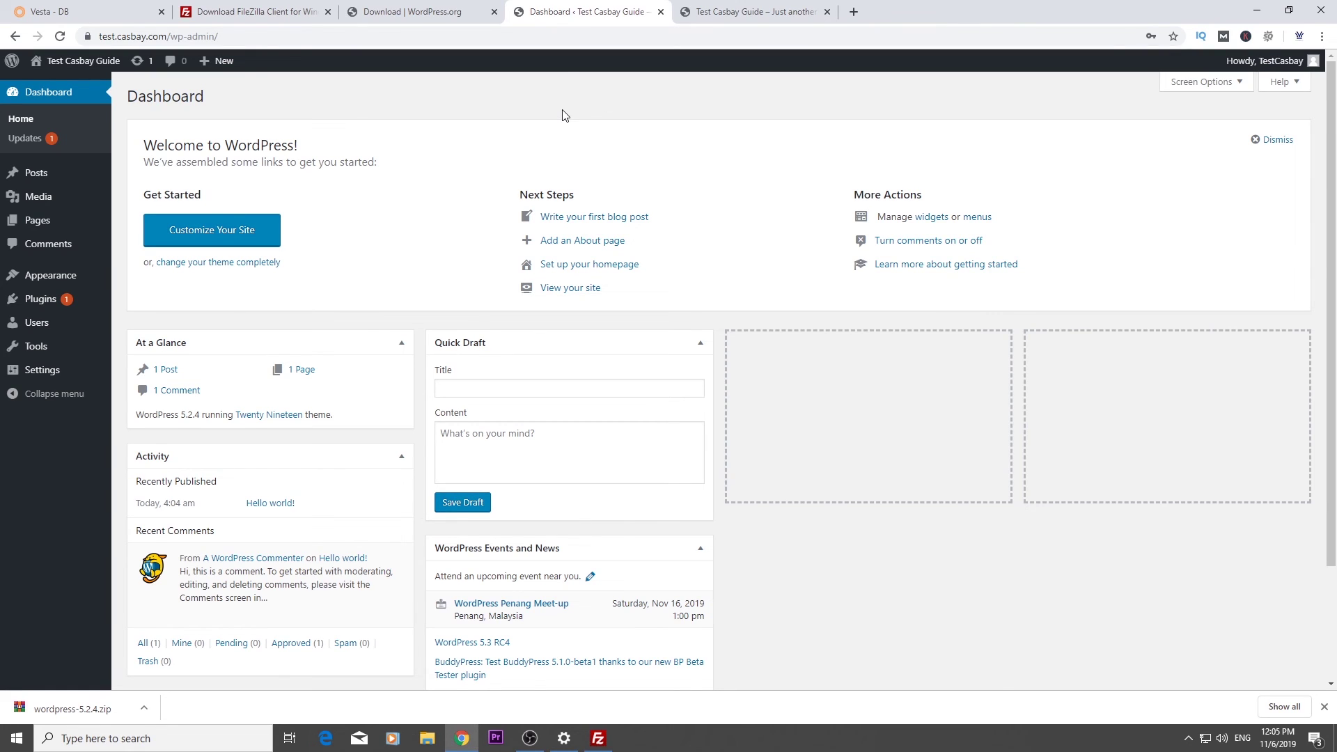
# Bring FileZilla to the front and close it
pyautogui.click(603, 740)
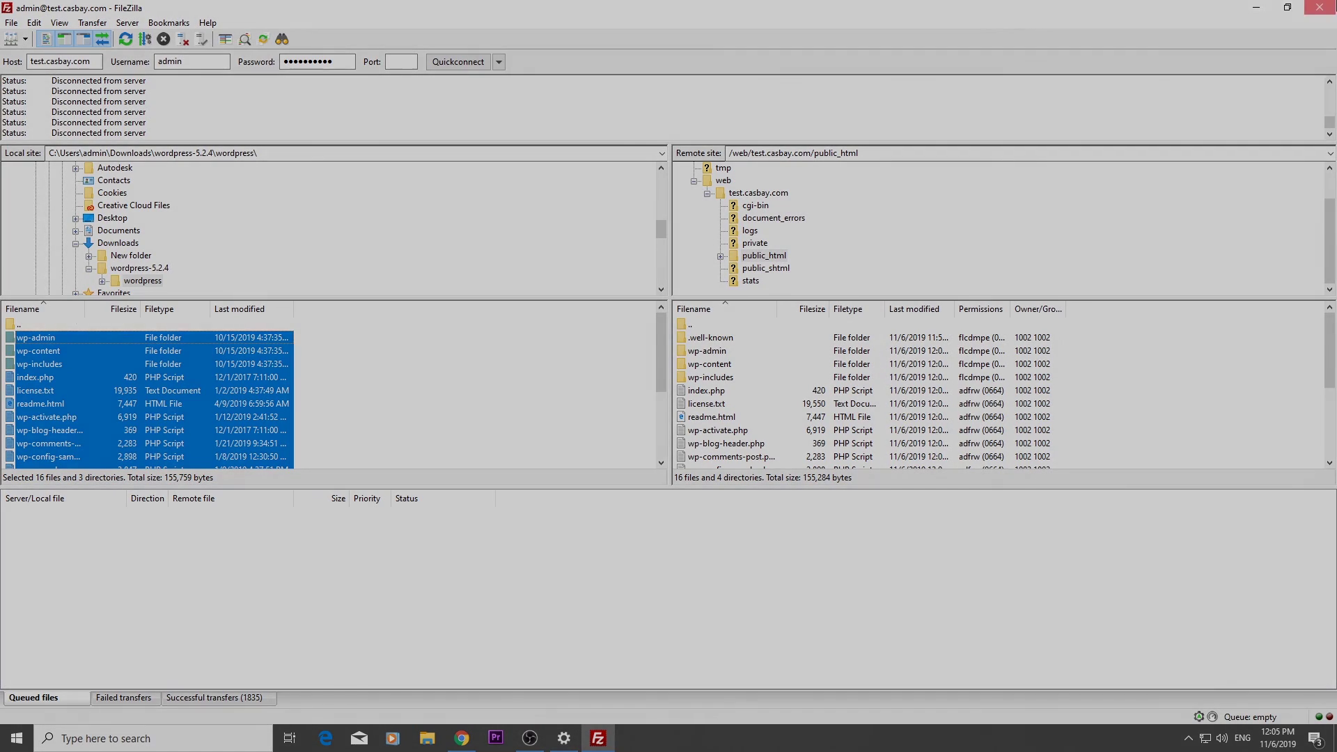
pyautogui.click(1330, 6)
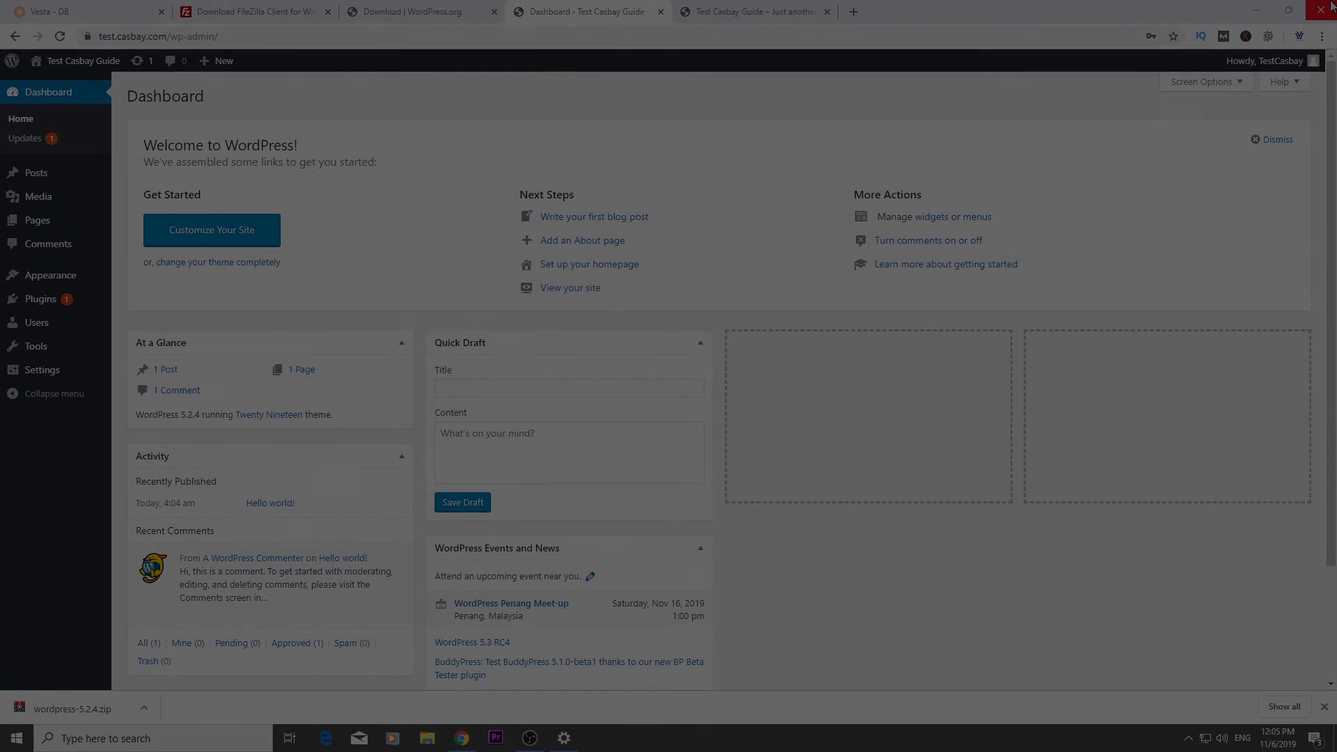